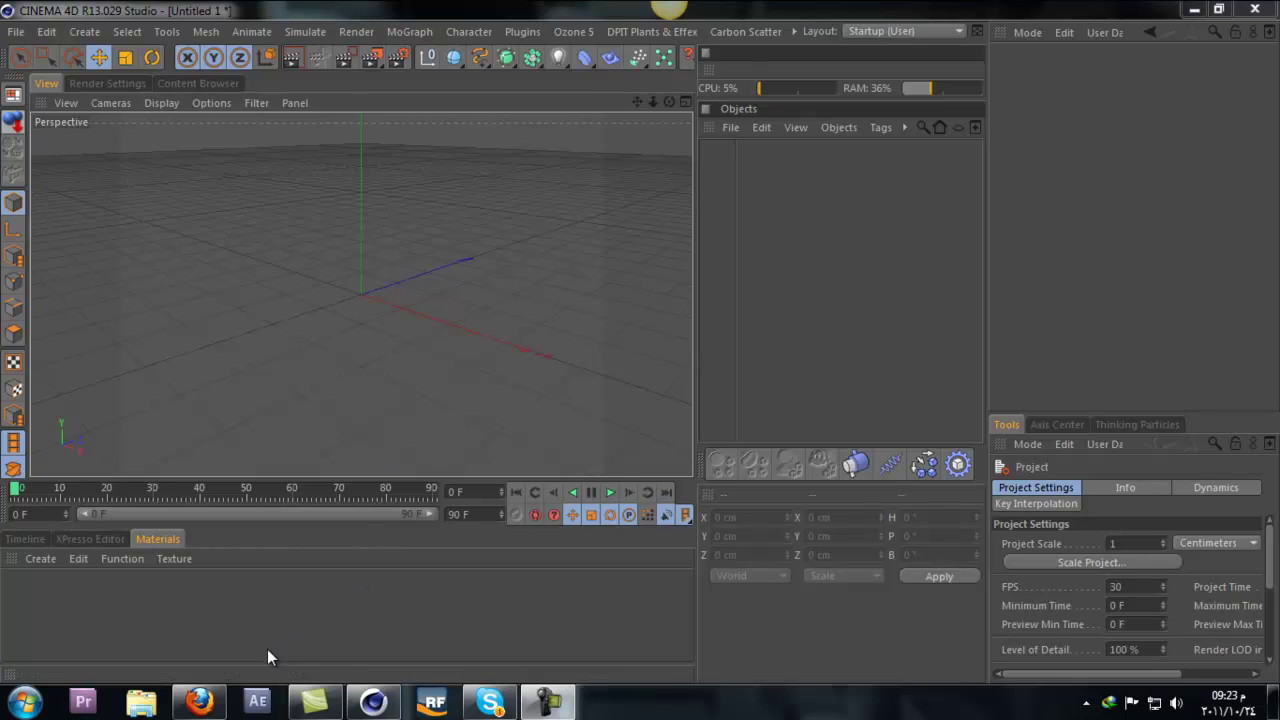
Step: Switch from the empty Cinema 4D scene to Firefox showing the Vimeo creator's profile
click(199, 702)
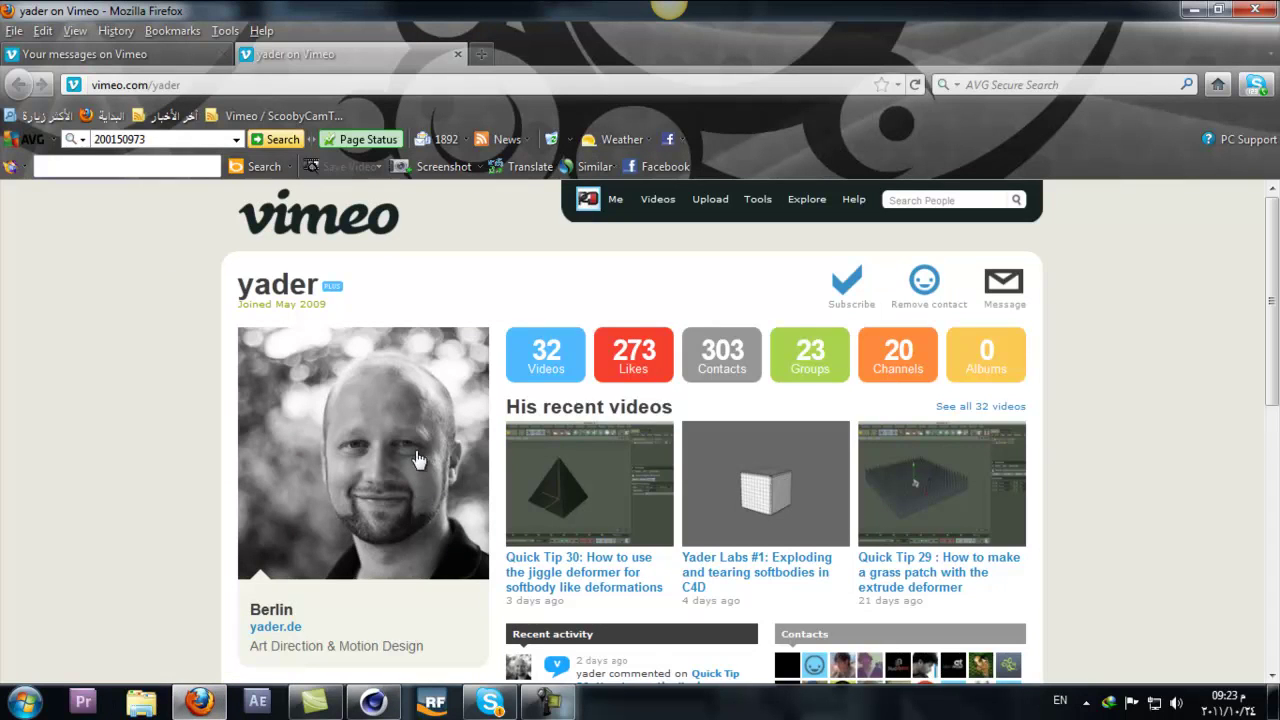
Step: Read the 'Your messages on Vimeo' thread, return to the profile tab, and minimize Firefox
scroll(145, 385, down, 2)
click(110, 54)
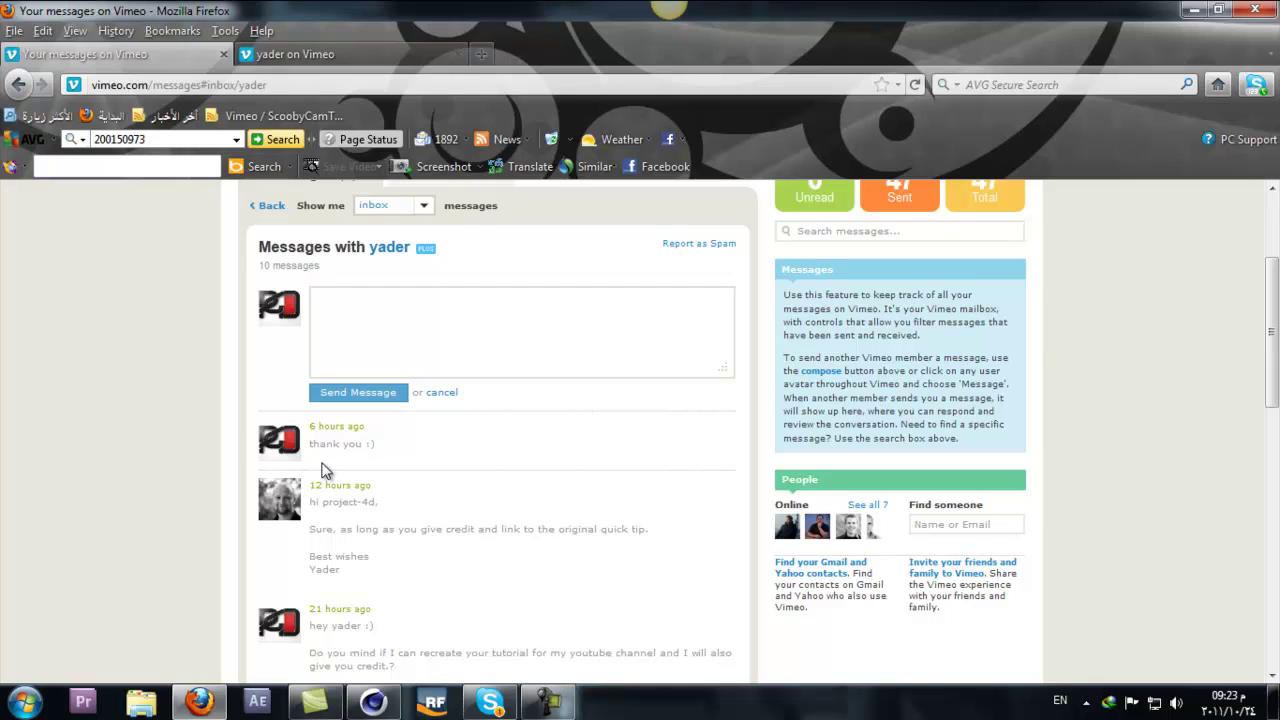
key(ctrl+Tab)
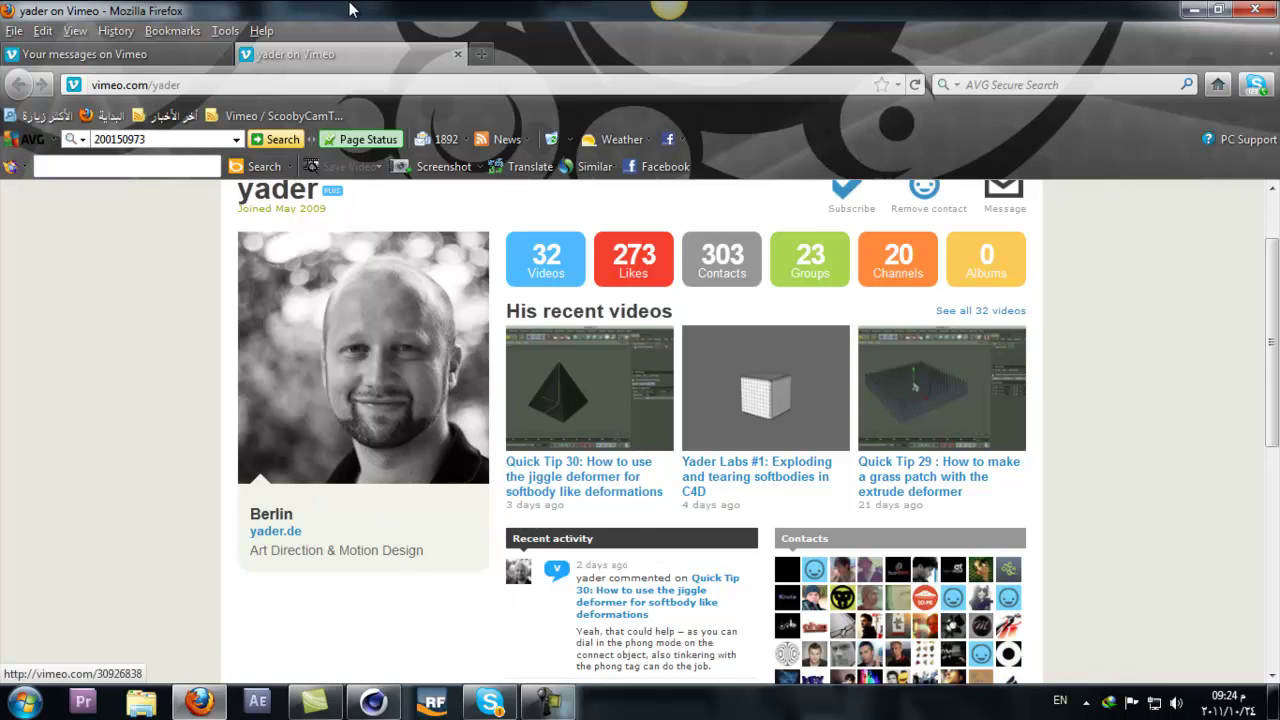
click(1190, 8)
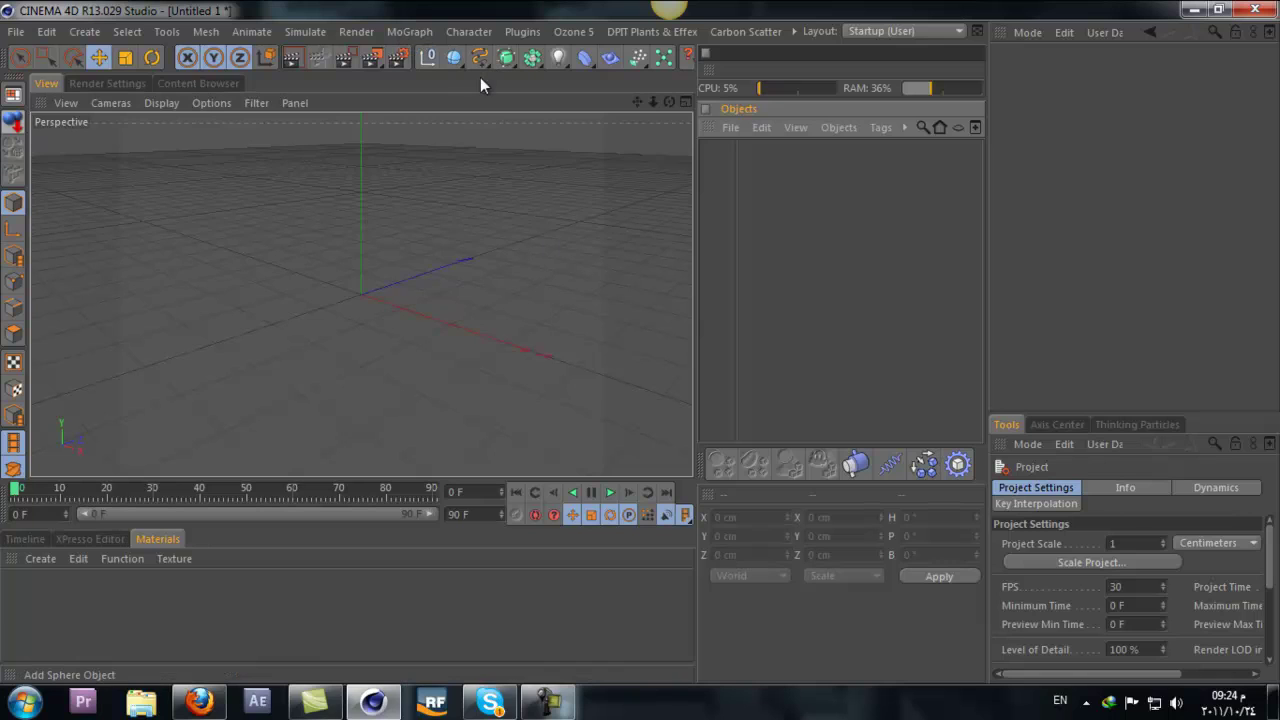
Step: Add a MoText object from the MoGraph menu, showing the default 3D 'Text'
click(457, 57)
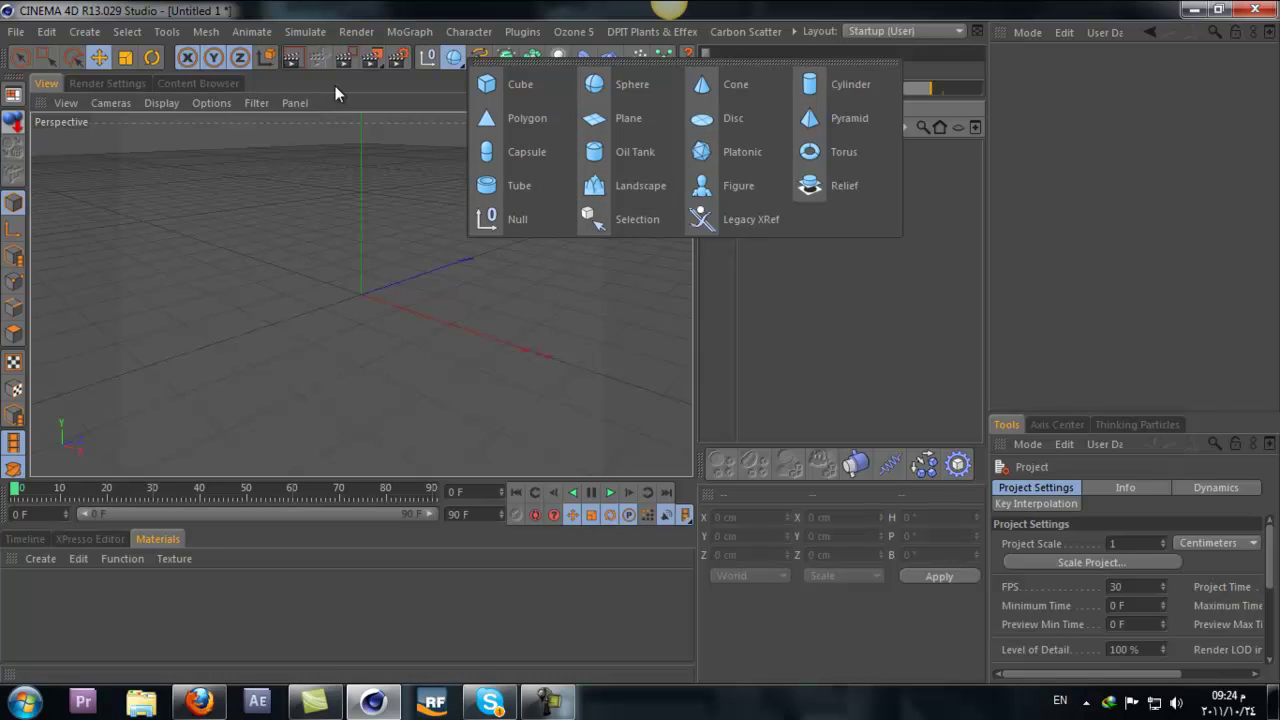
click(410, 31)
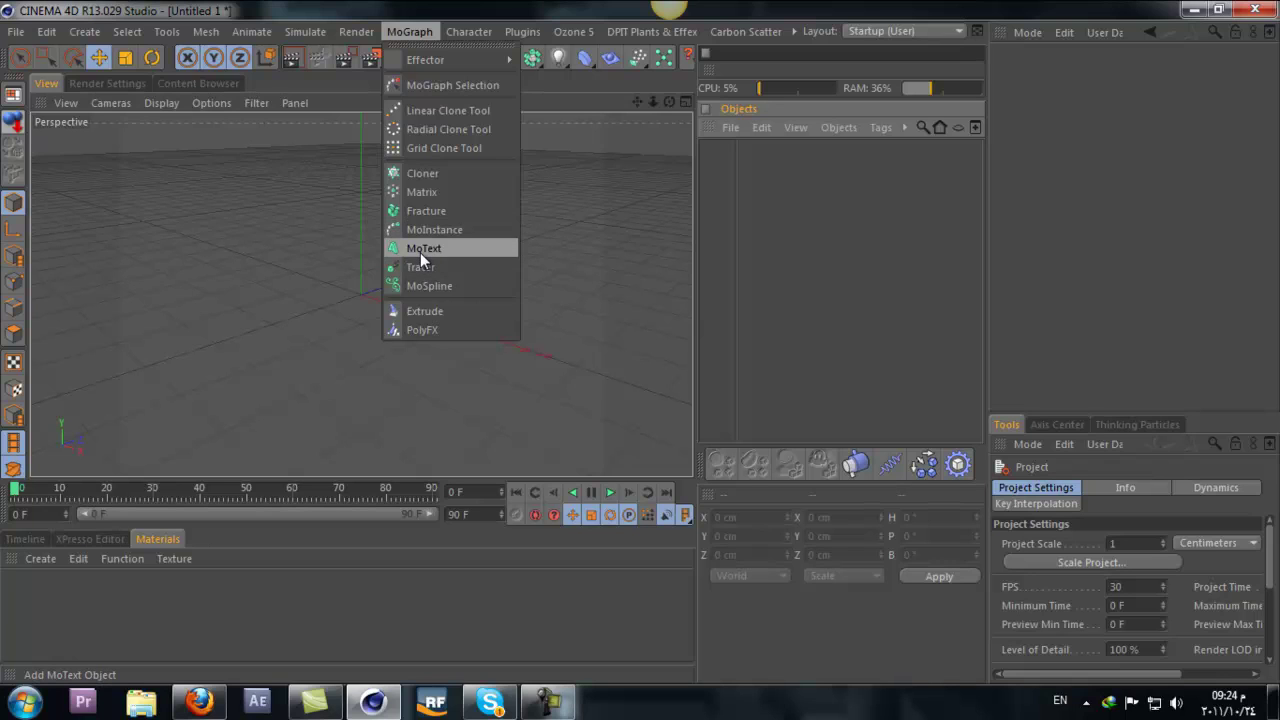
click(420, 249)
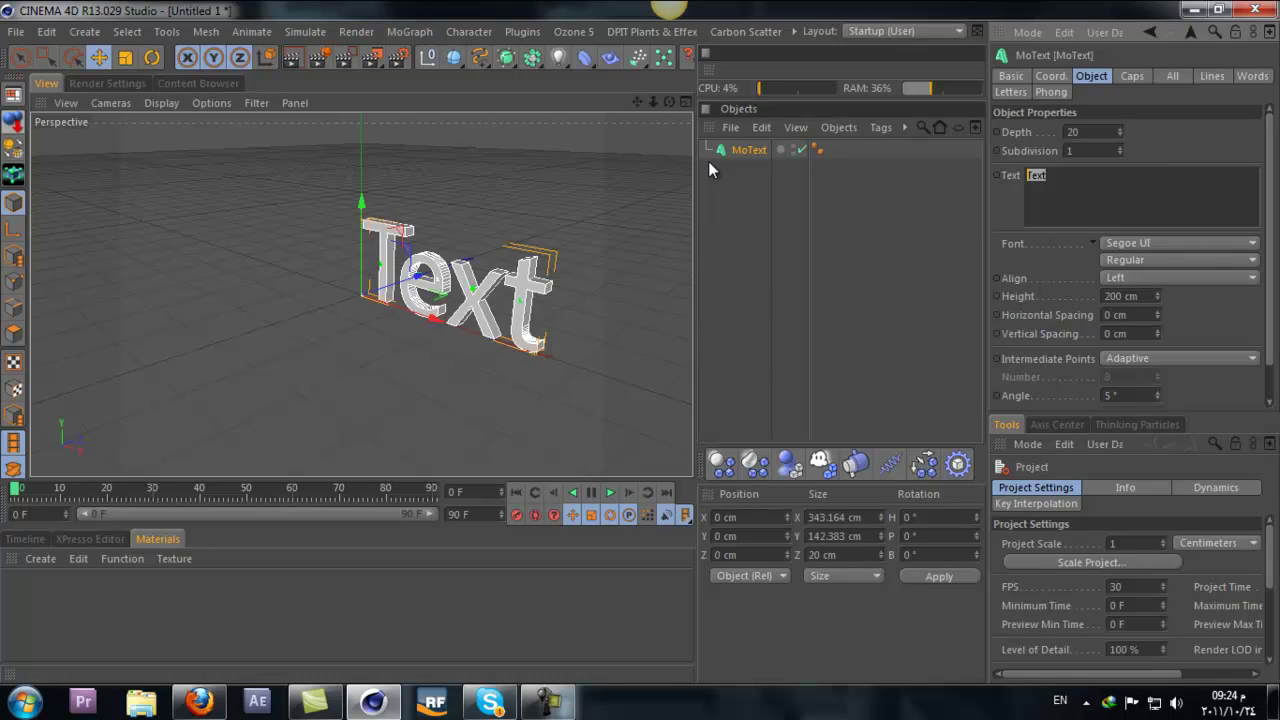
Step: Change the MoText to the single letter A in Prince of Persia Game Font
text(A)
click(1199, 257)
click(1178, 261)
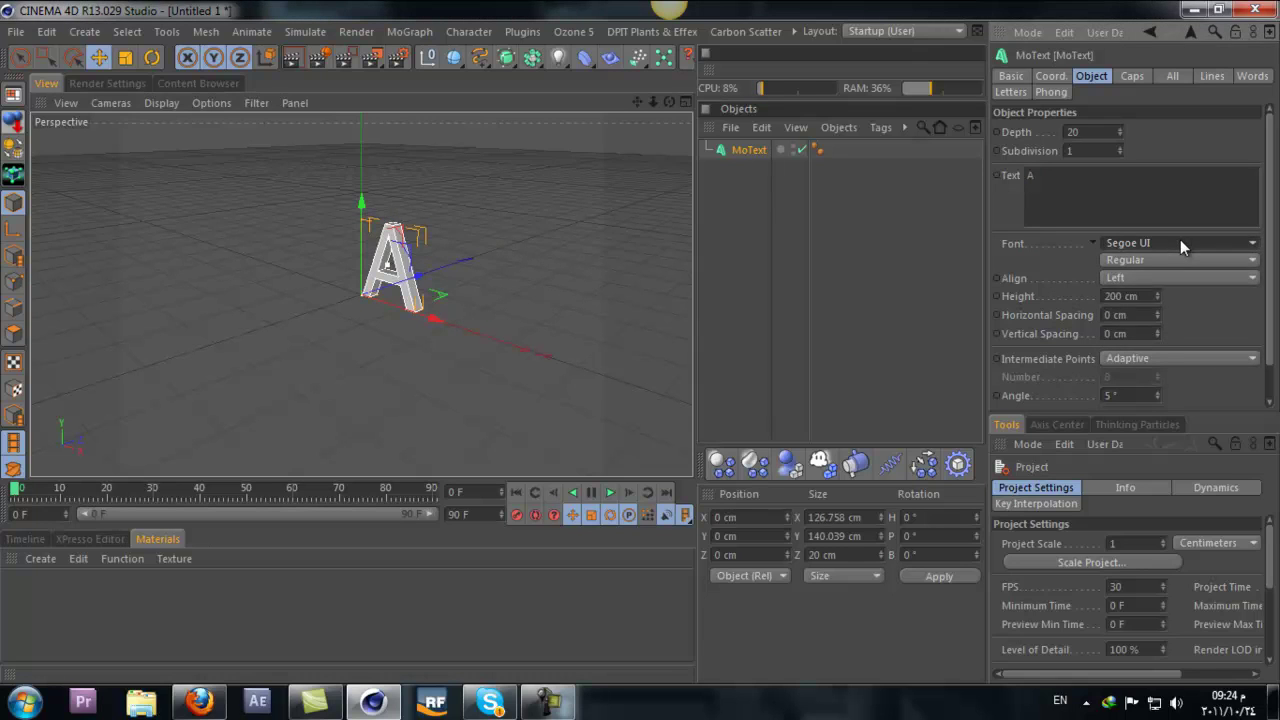
click(1180, 243)
scroll(1190, 270, up, 10)
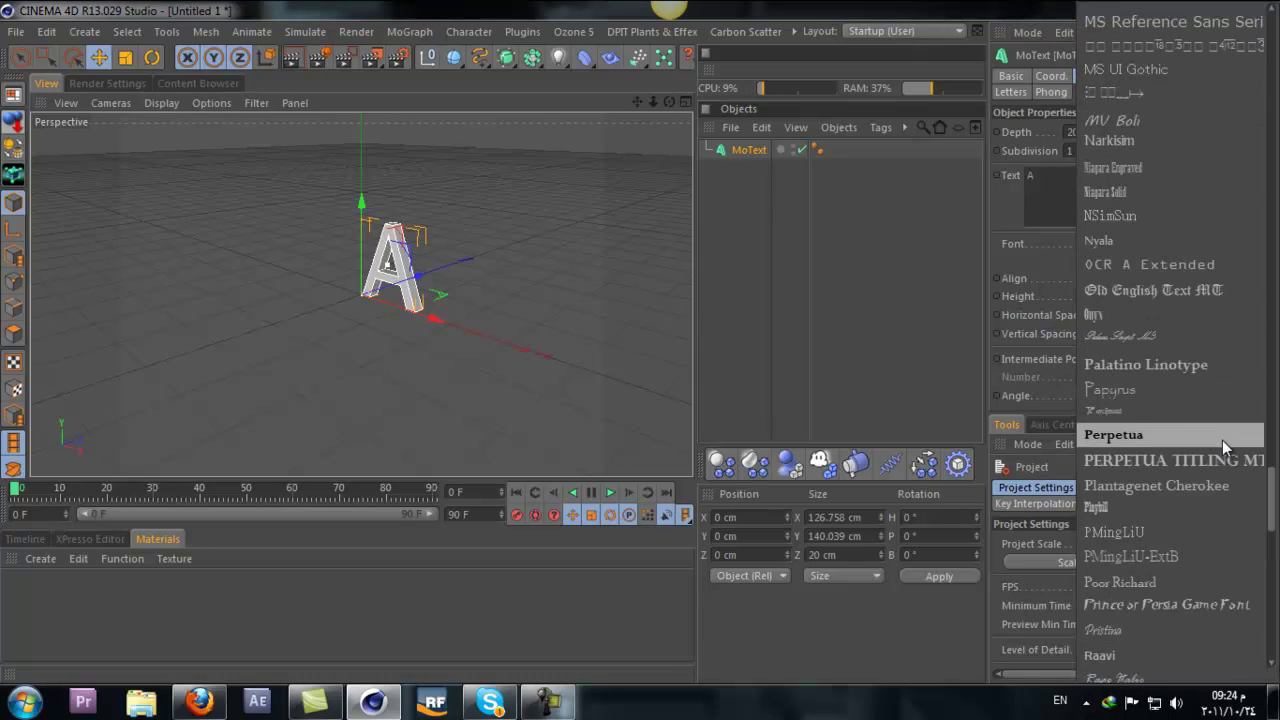
click(1173, 603)
Step: Centre-align the A to Middle and set its extrusion depth to 80
drag(669, 102, 639, 351)
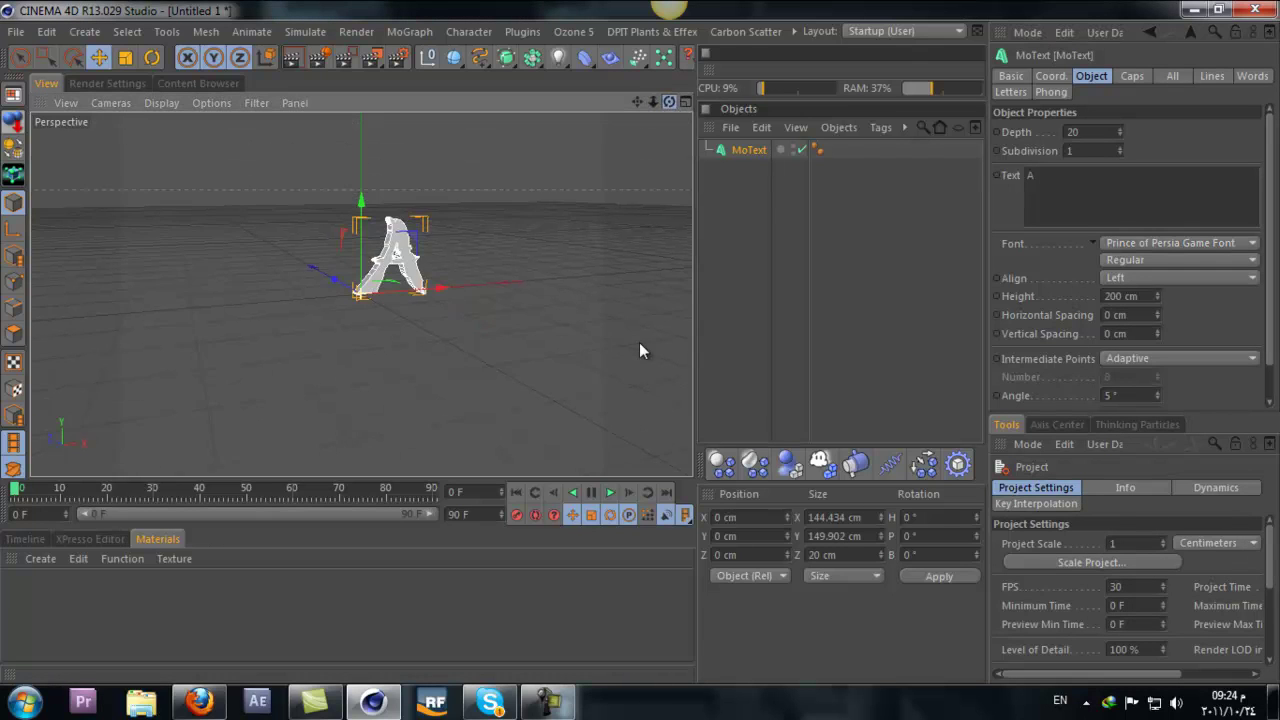
click(1174, 278)
click(1160, 296)
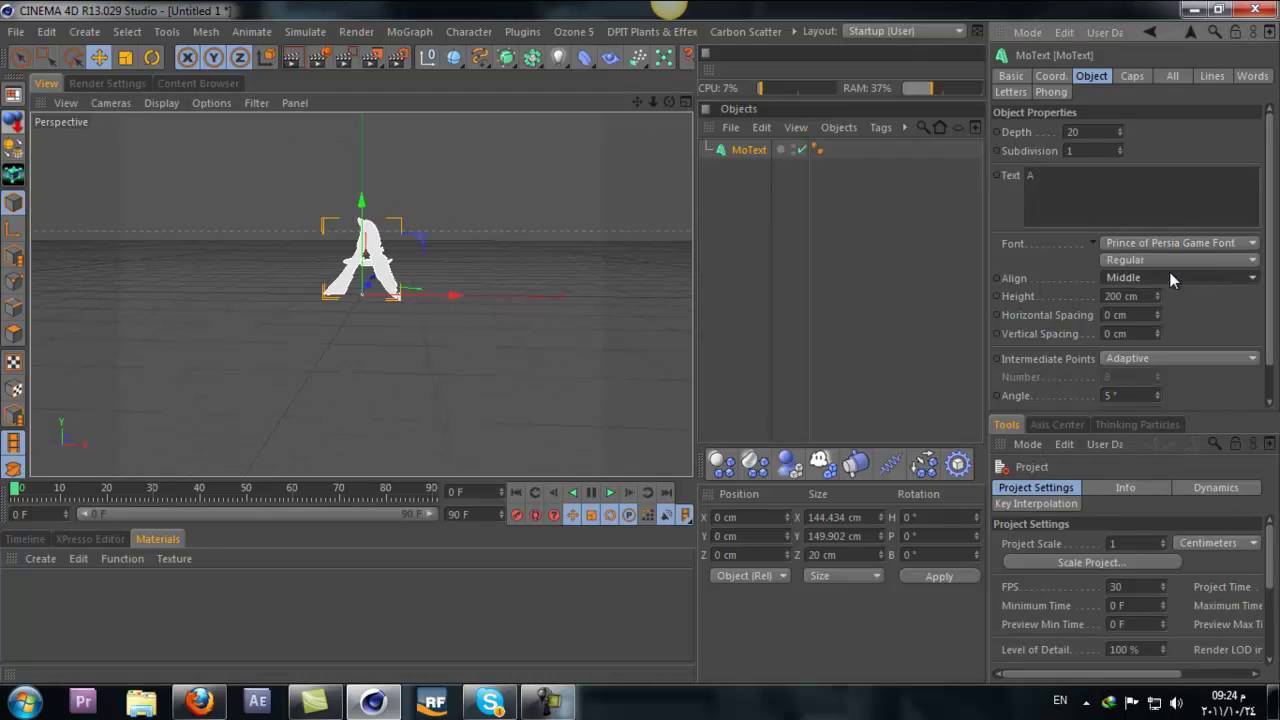
key(ctrl+r)
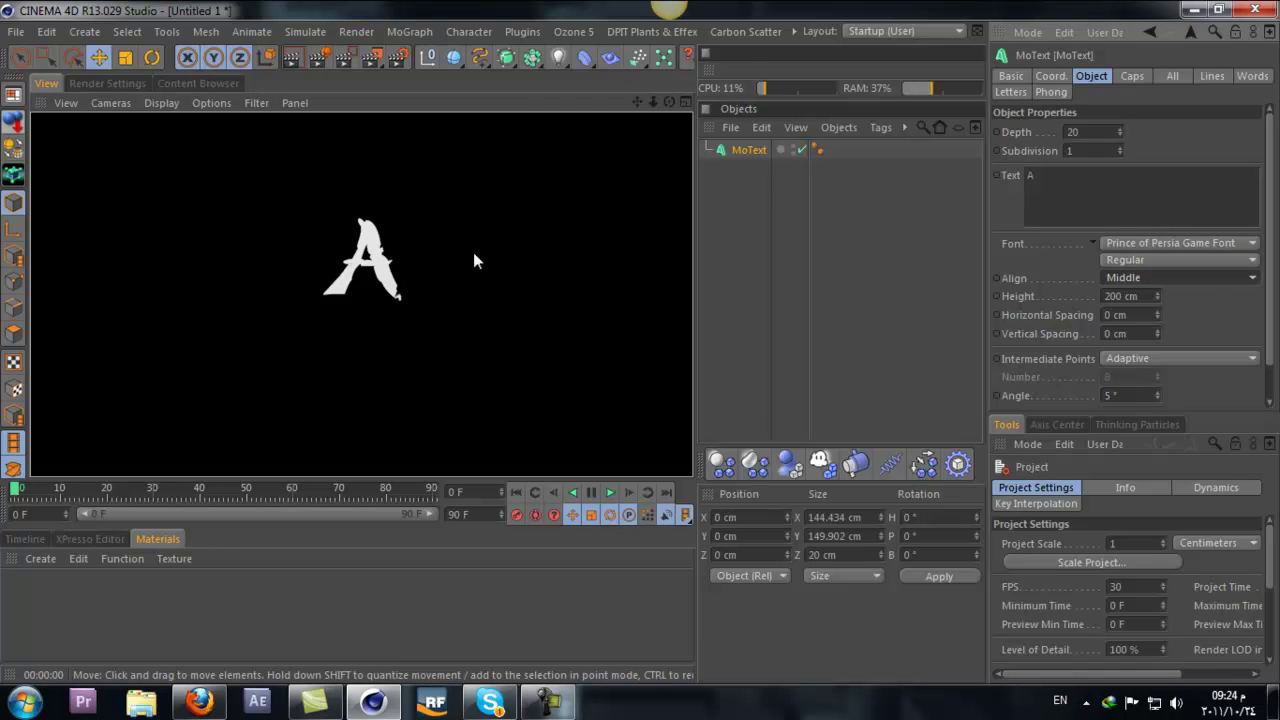
click(730, 157)
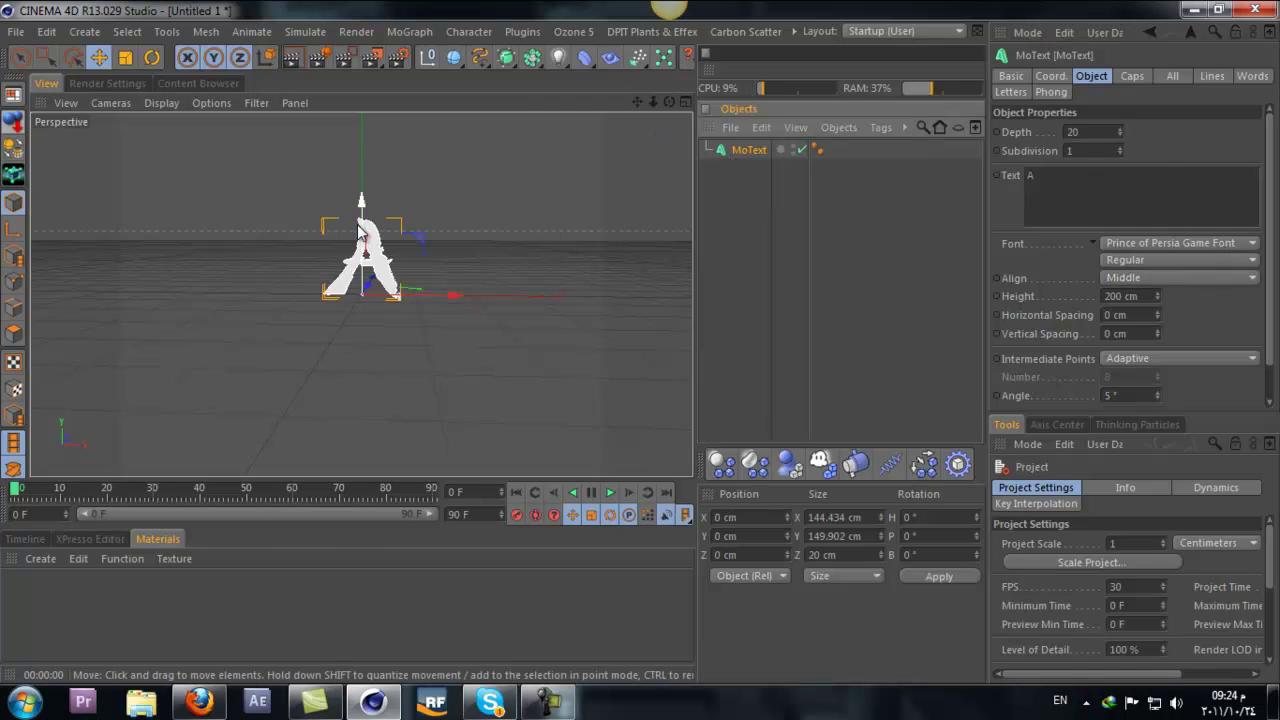
double_click(1100, 131)
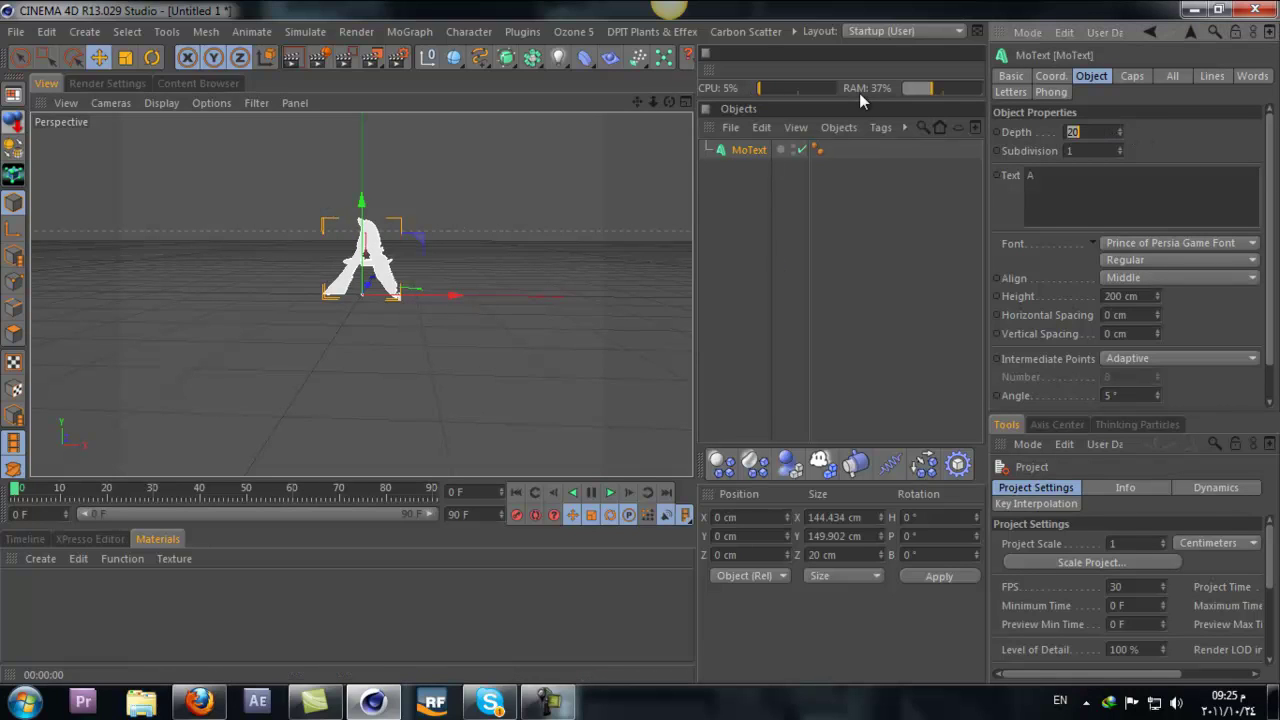
text(80)
key(Return)
Step: Give the start cap a Fillet Cap with a 3 cm radius
click(1133, 77)
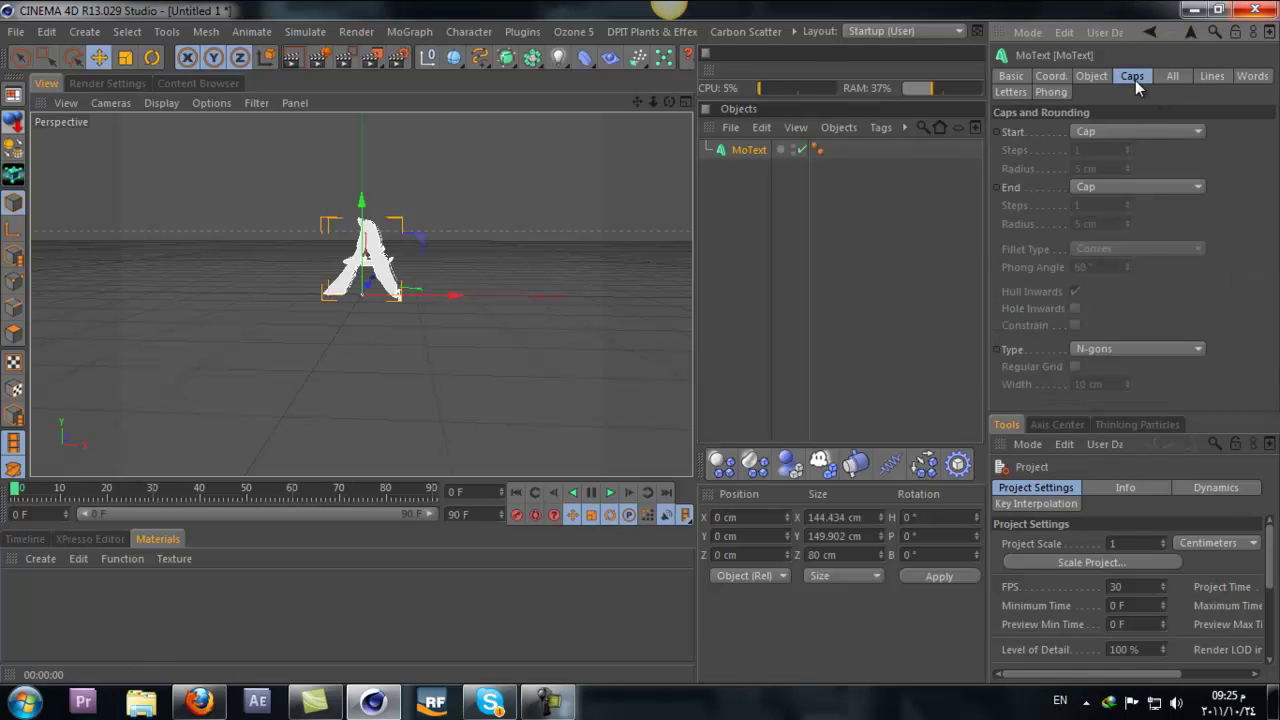
click(1120, 130)
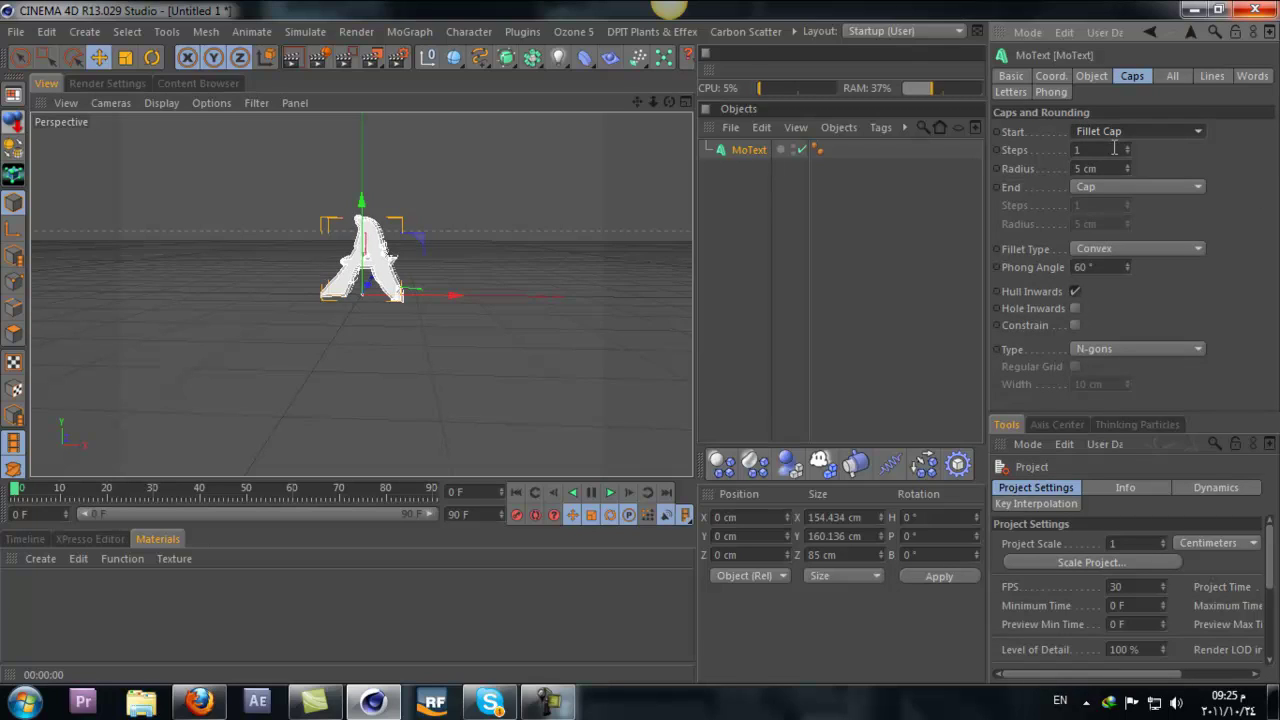
double_click(1100, 149)
text(4)
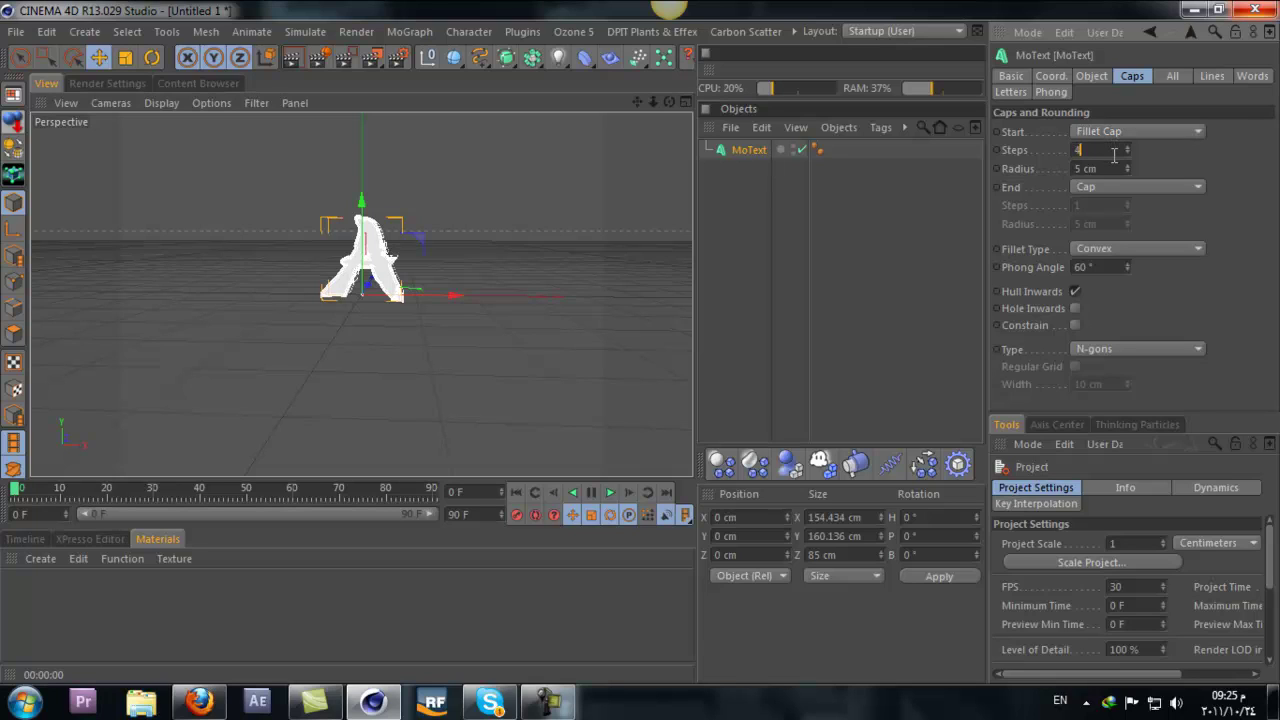
key(BackSpace)
text(8)
double_click(1097, 168)
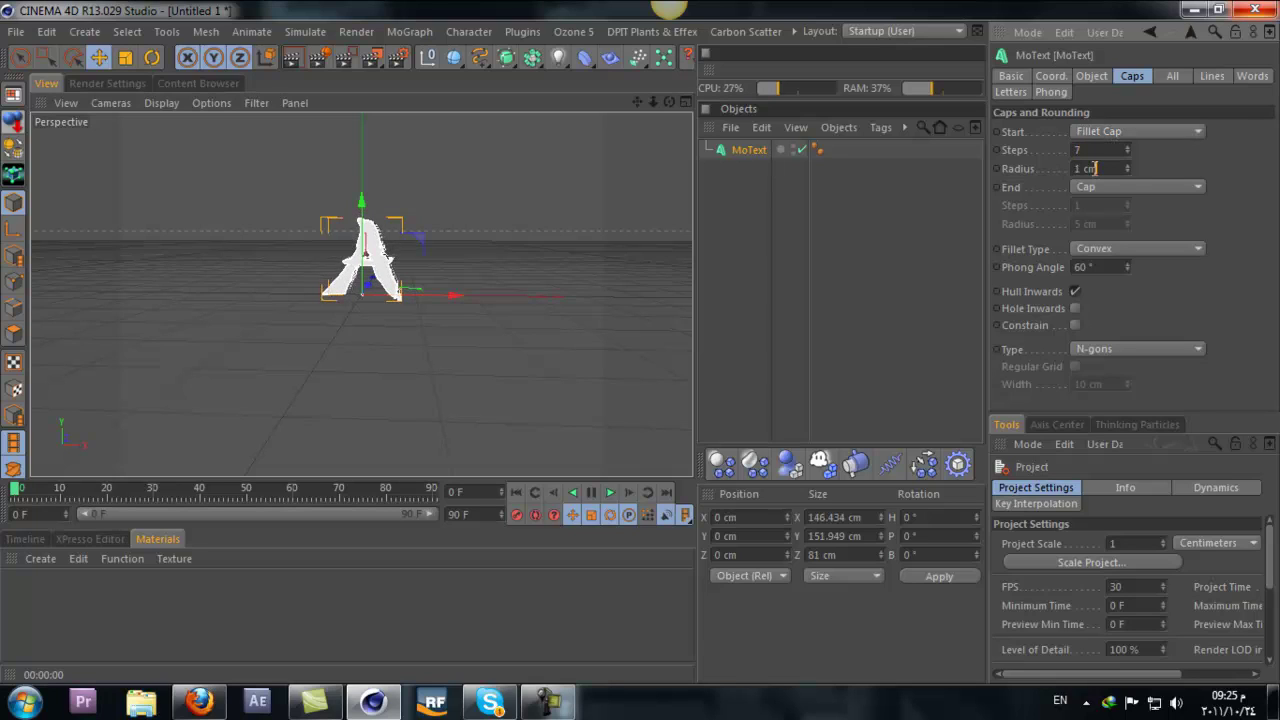
text(3)
key(Return)
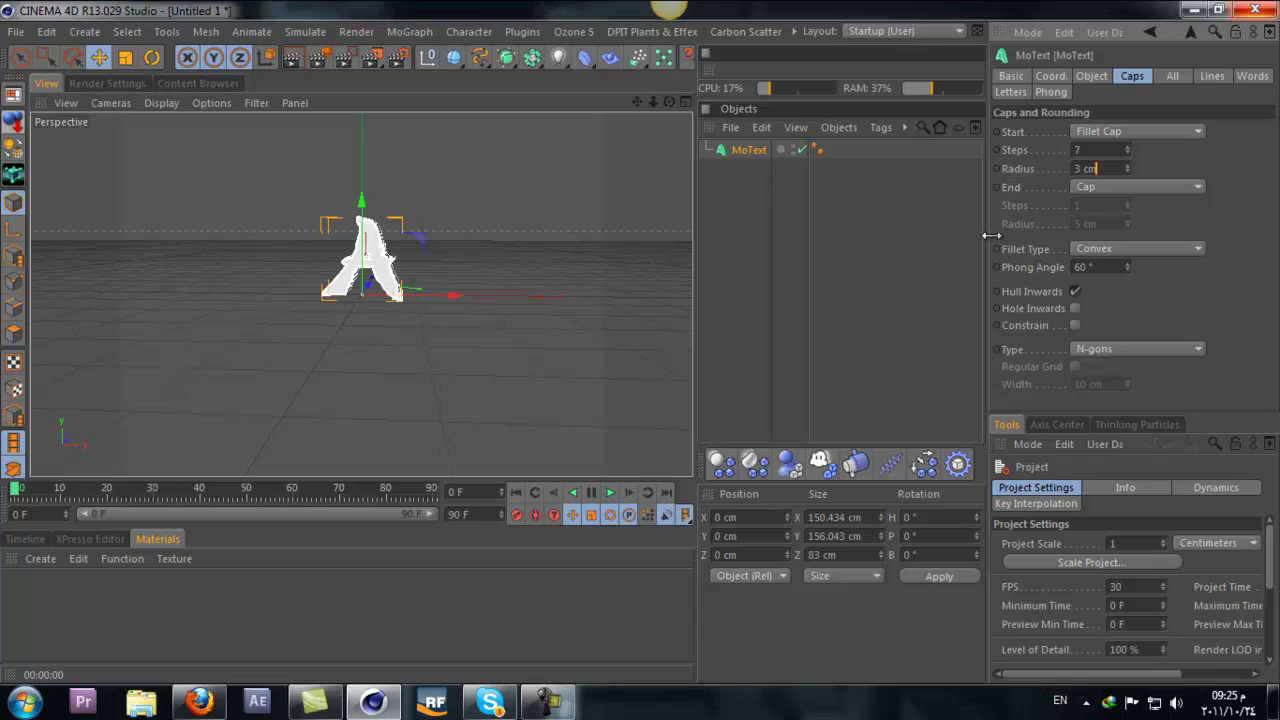
Step: Give the end cap a 7-step Fillet Cap with a 3 cm radius
click(1097, 186)
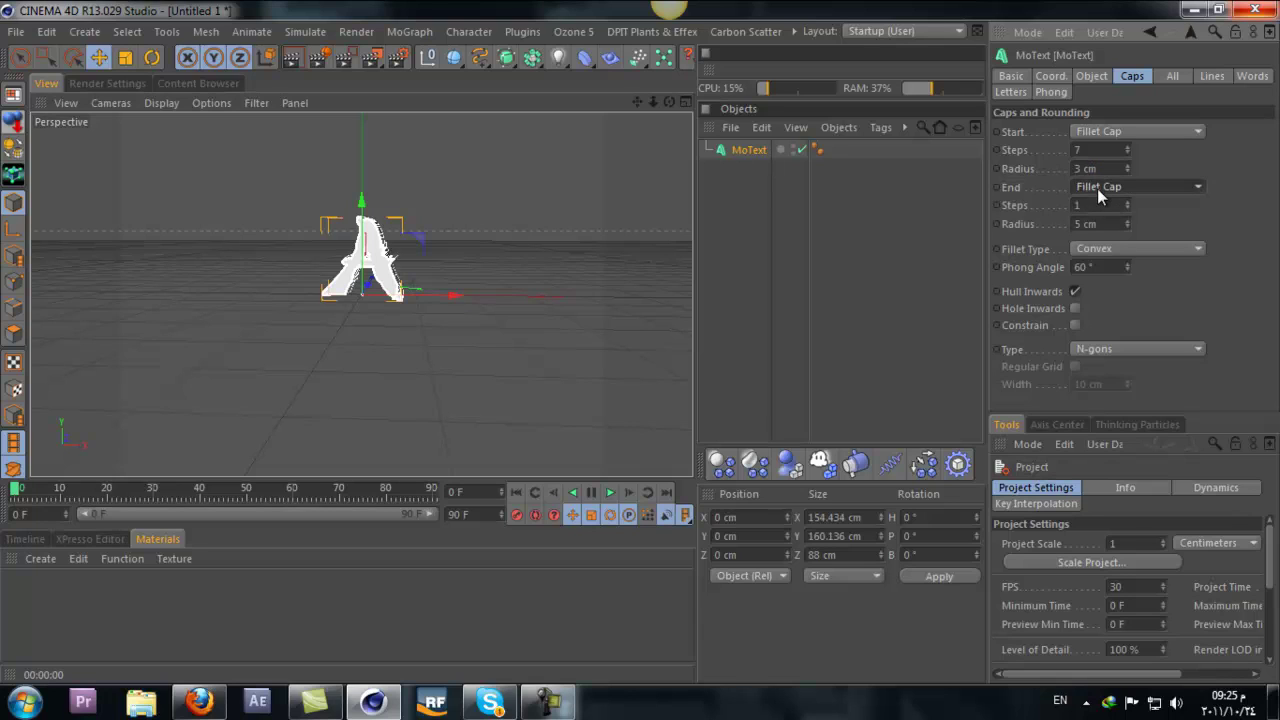
click(1085, 205)
text(4)
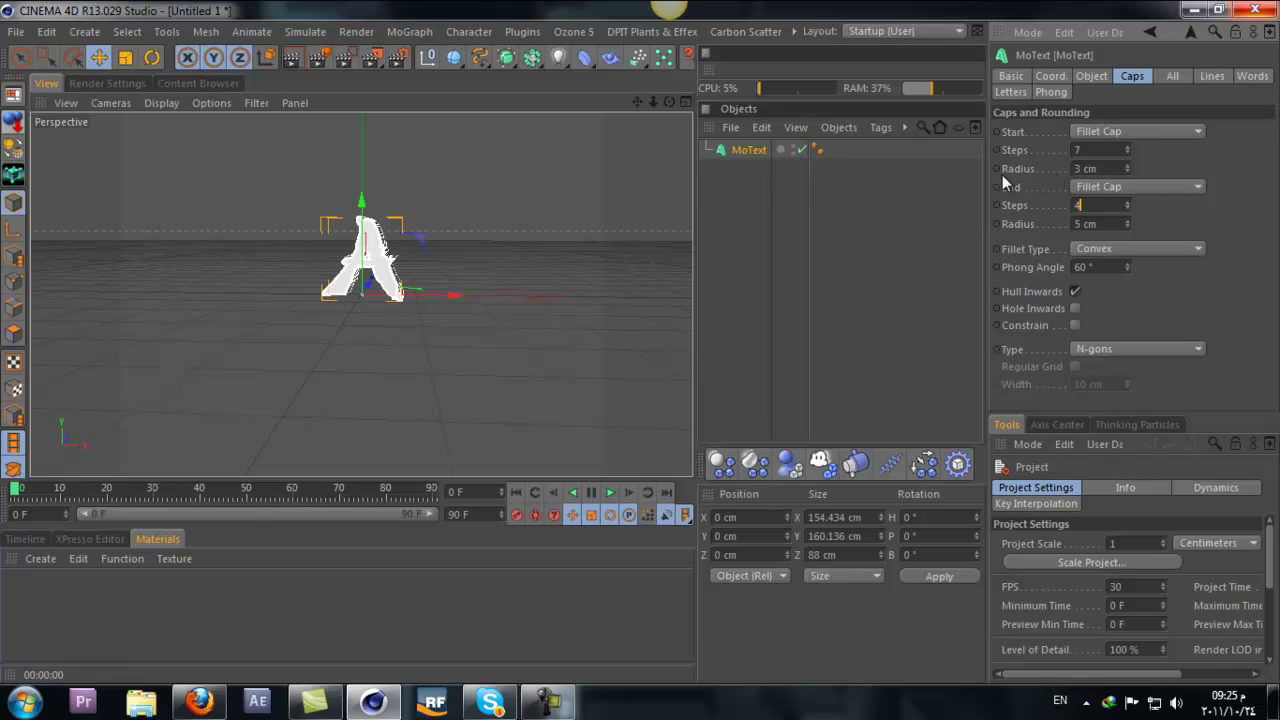
double_click(1082, 204)
text(7)
double_click(1092, 224)
text(3)
Step: Mesh the caps as quadrangles on a 1 cm regular grid
click(1150, 349)
click(1110, 390)
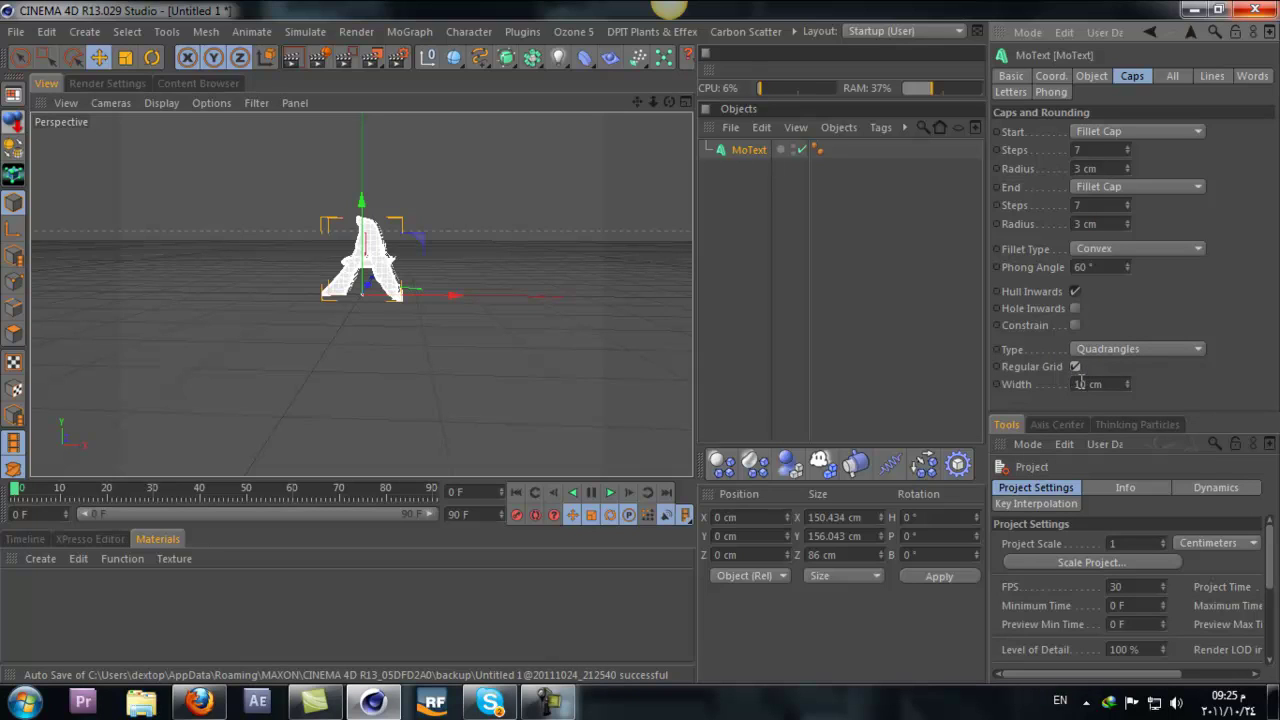
click(1074, 366)
text(1)
key(Return)
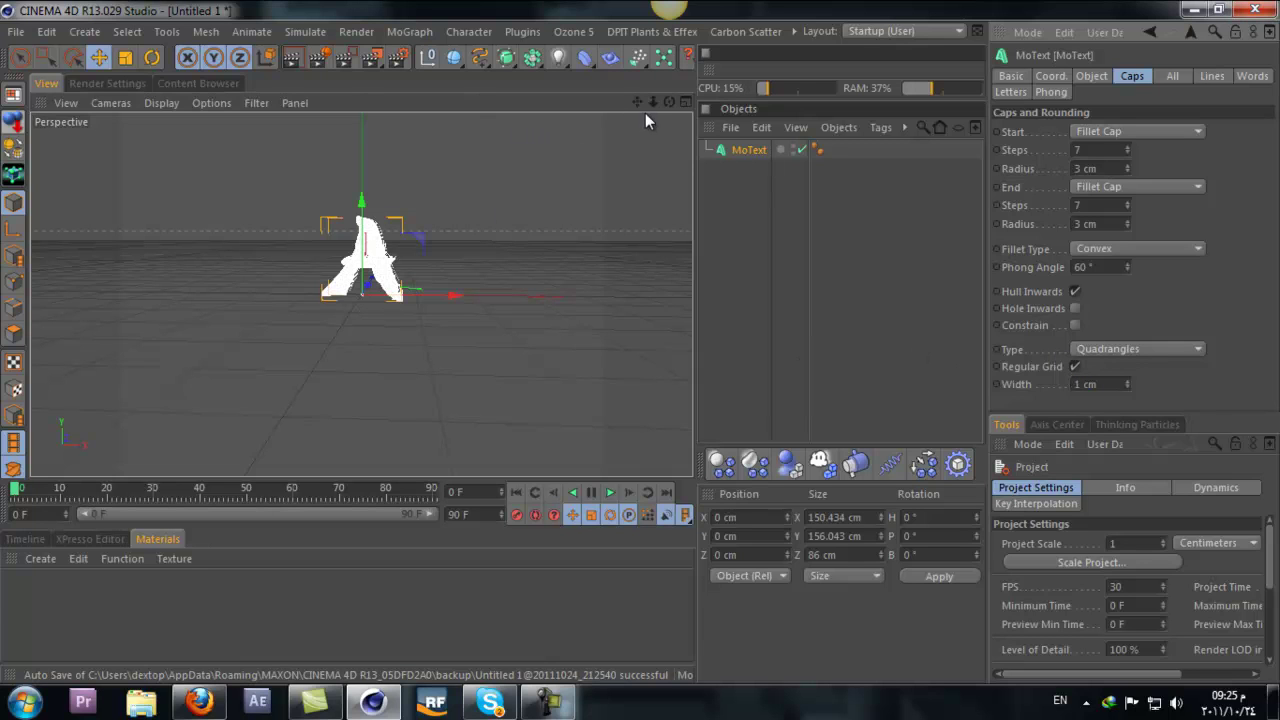
drag(651, 103, 640, 344)
drag(652, 103, 640, 342)
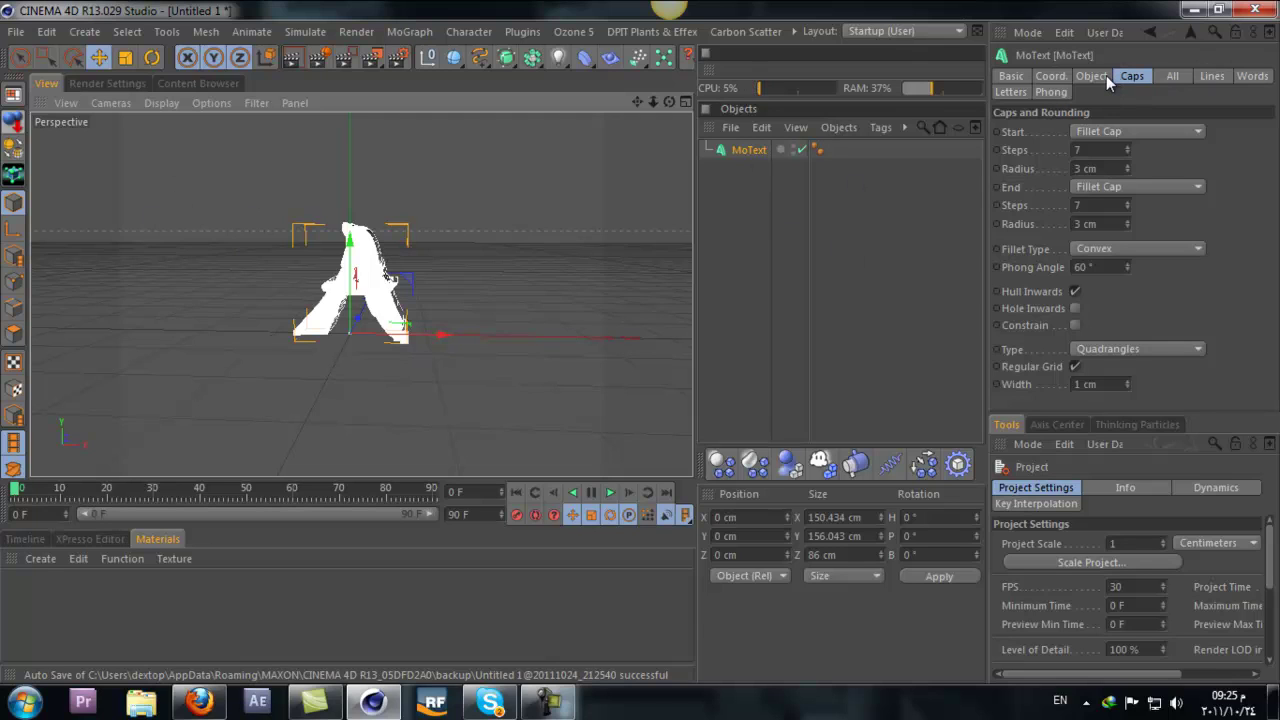
click(684, 101)
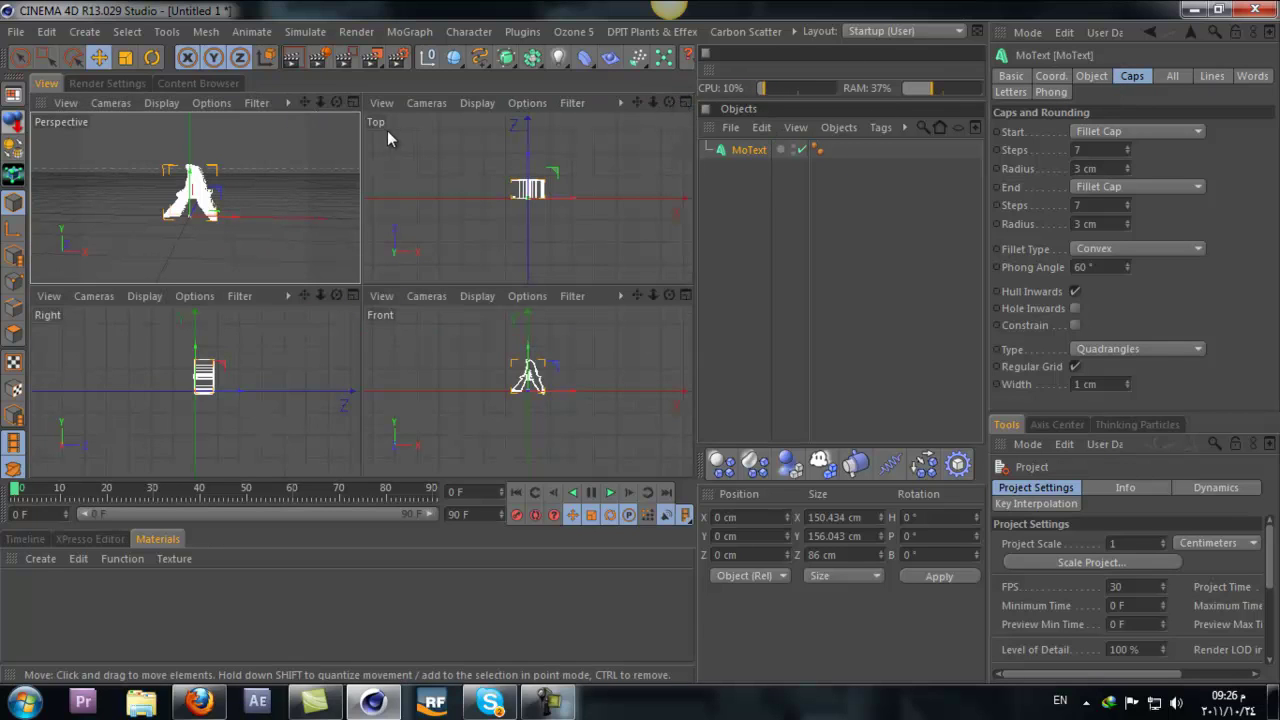
click(352, 102)
drag(678, 106, 646, 341)
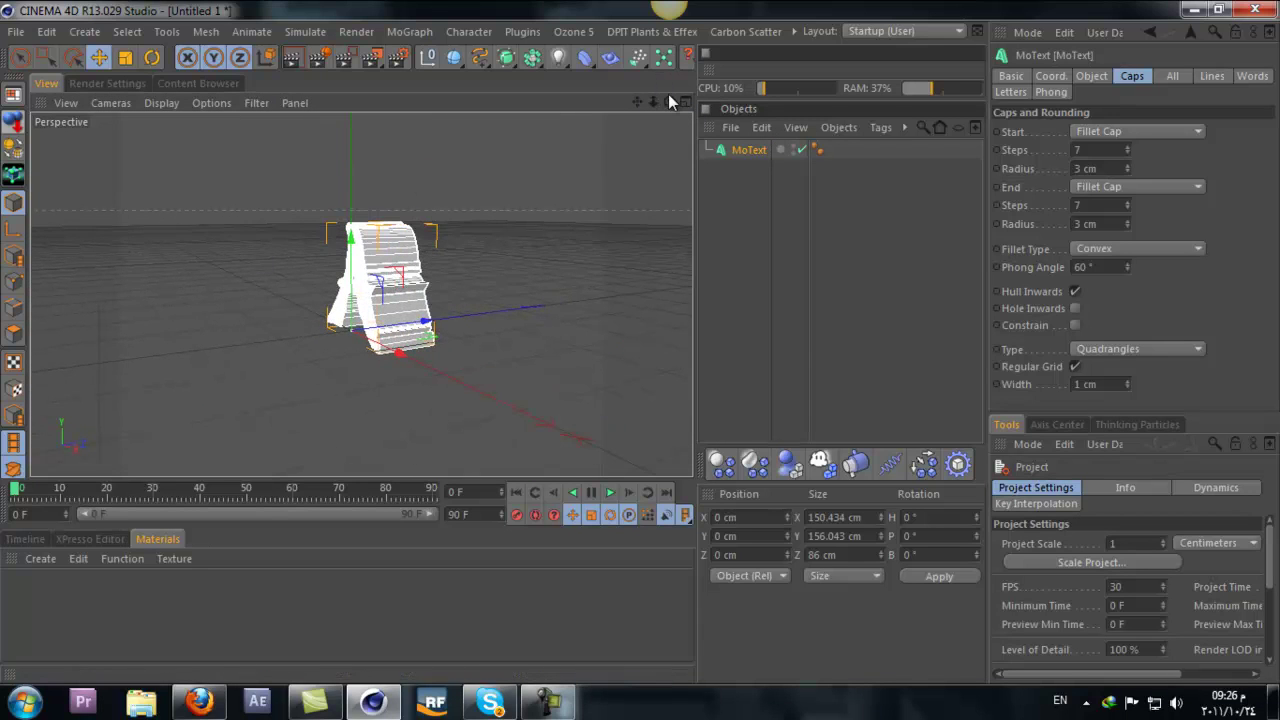
drag(668, 96, 640, 342)
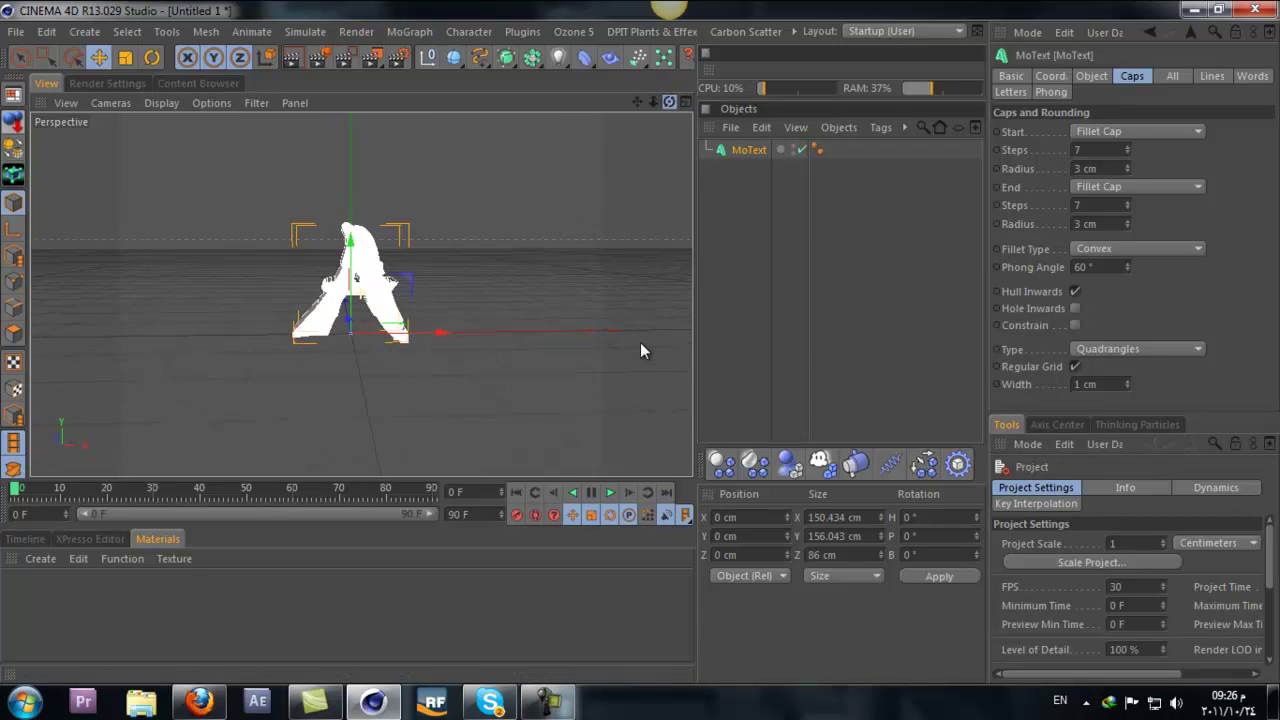
Step: Raise the A's extrusion Subdivision from 30 to 37, then orbit to face it head-on
click(1085, 78)
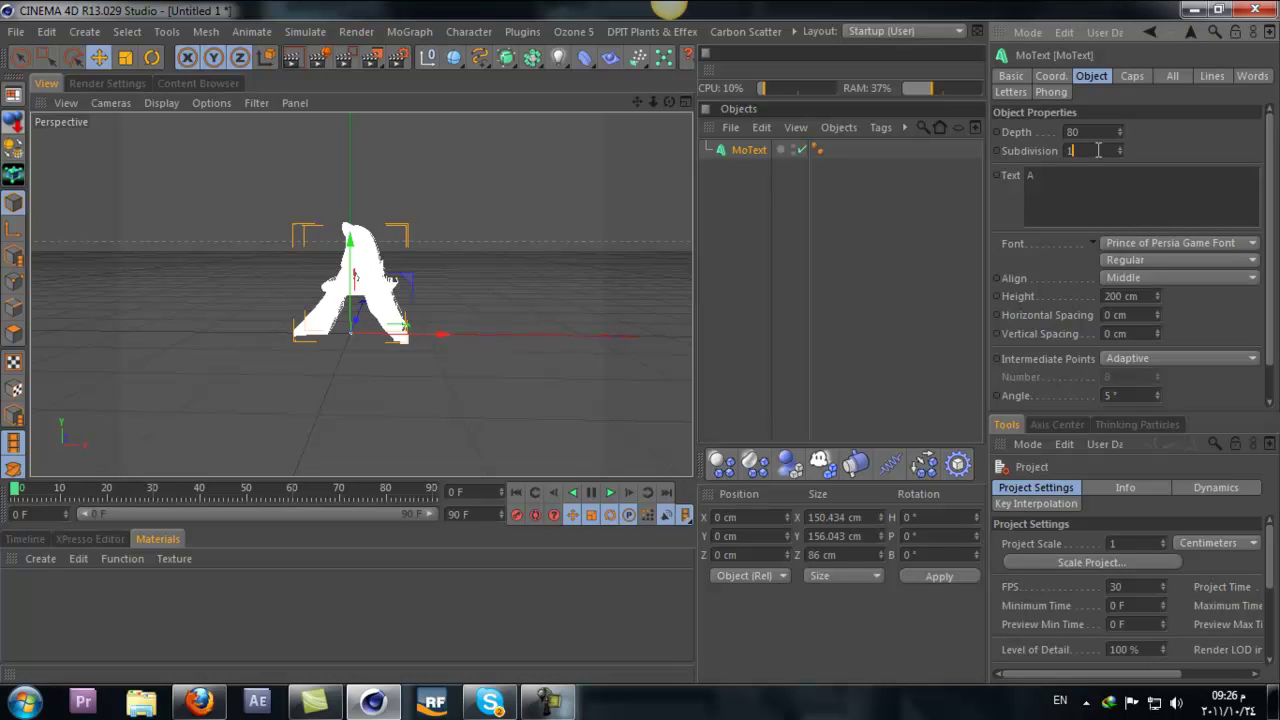
text(30)
key(Return)
click(1122, 358)
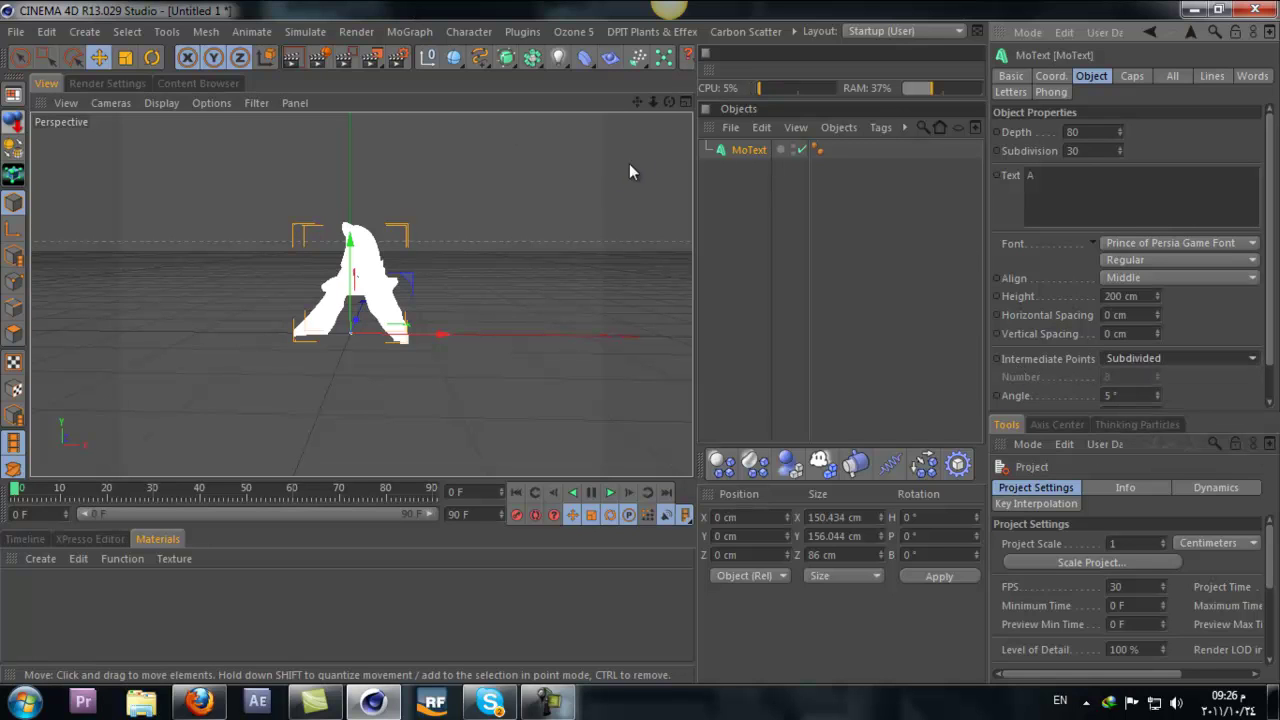
mouse_move(667, 101)
mouse_down()
mouse_move(641, 342)
mouse_move(665, 102)
mouse_move(647, 342)
mouse_move(653, 99)
mouse_up()
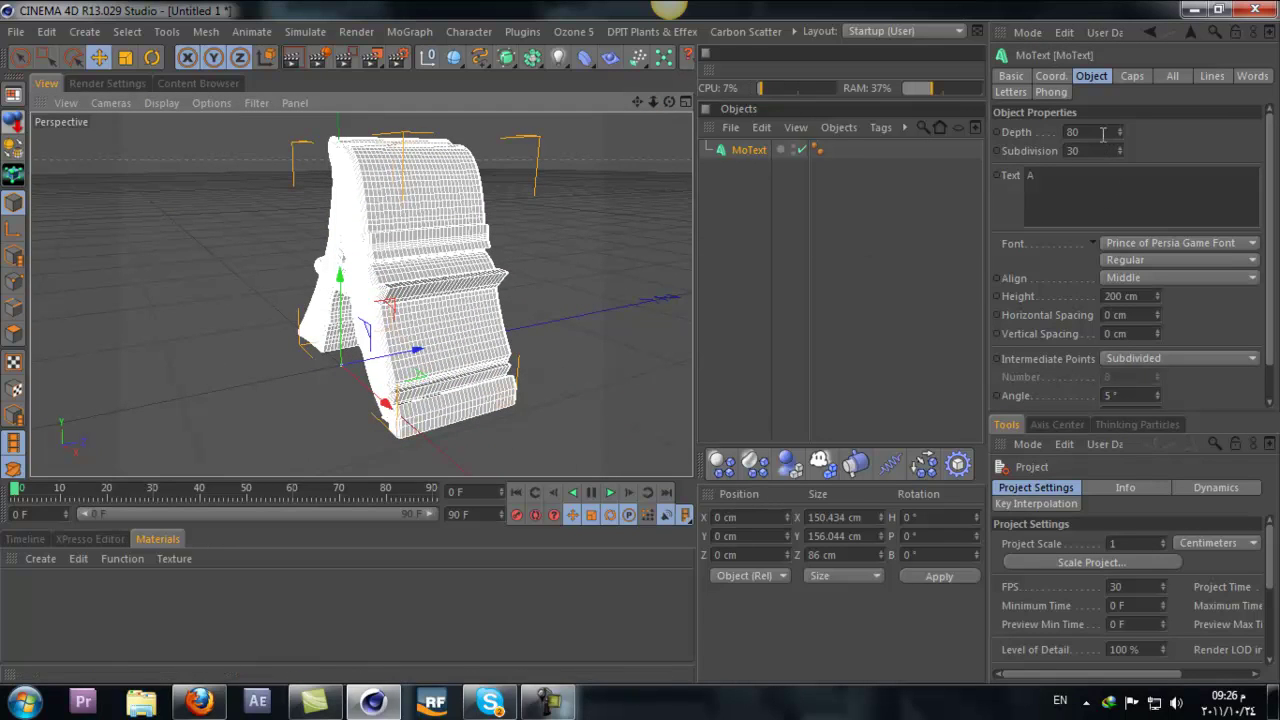
double_click(1079, 151)
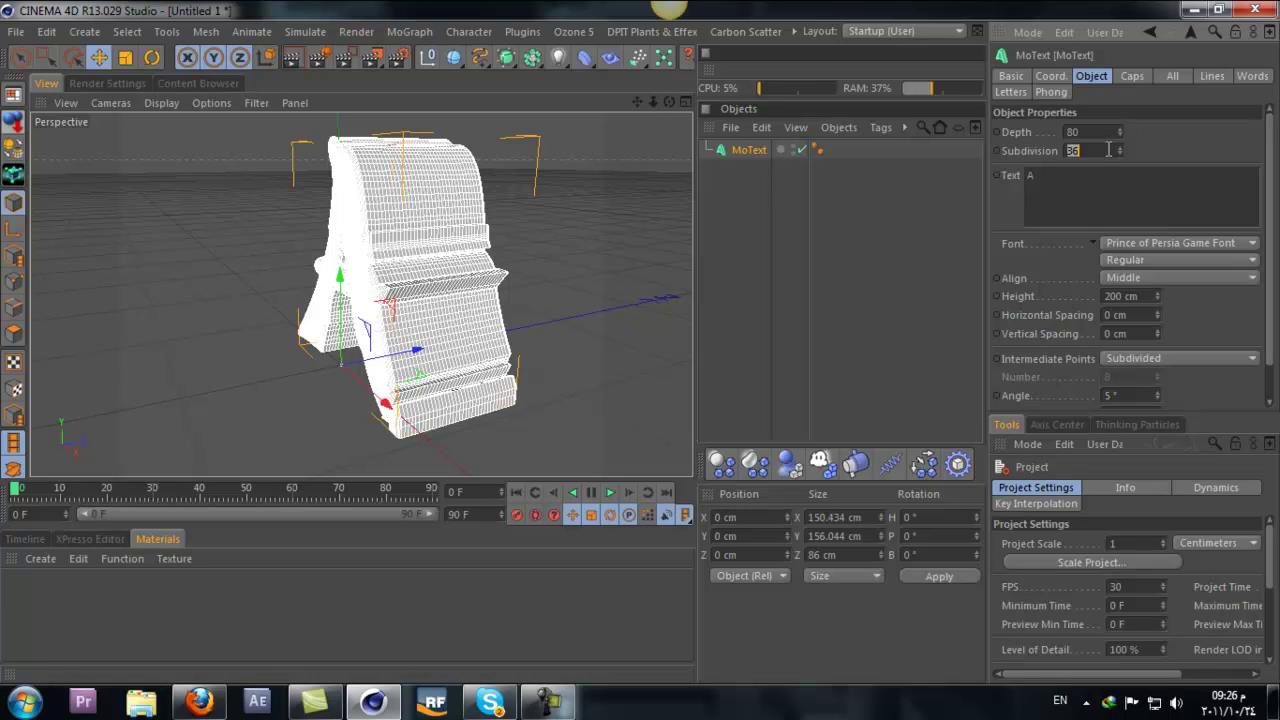
text(37)
key(Return)
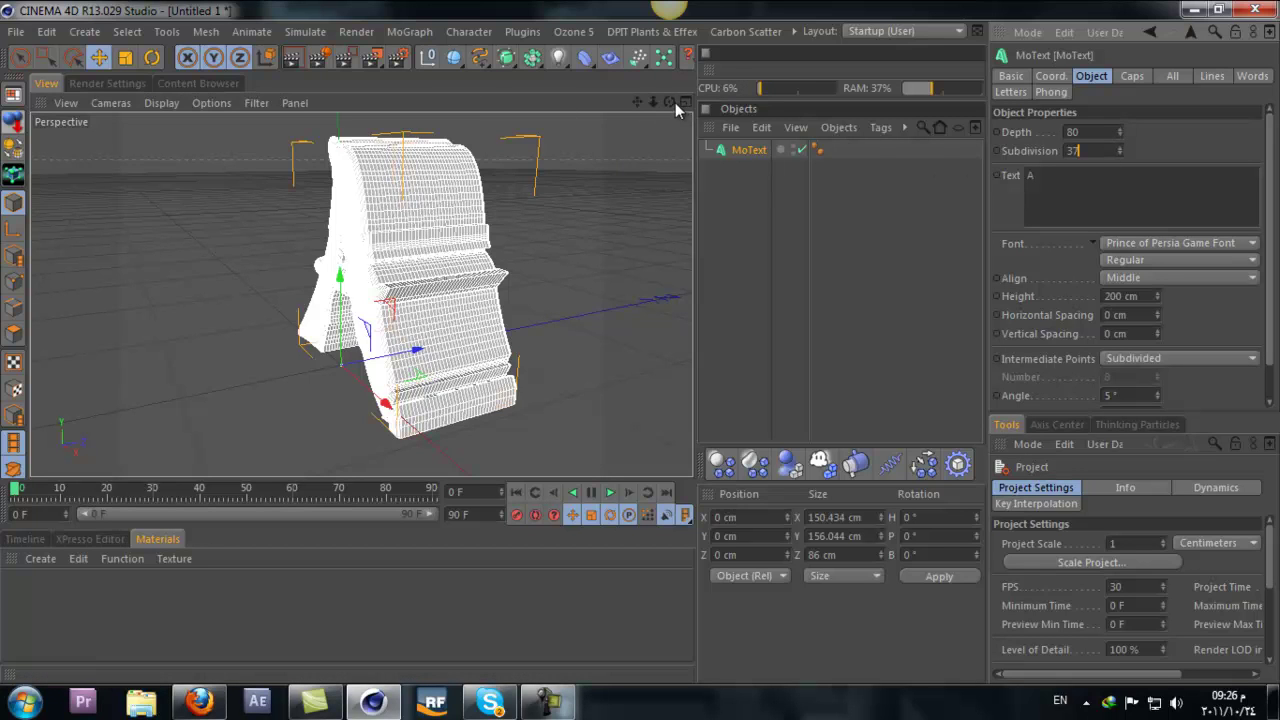
drag(673, 102, 640, 342)
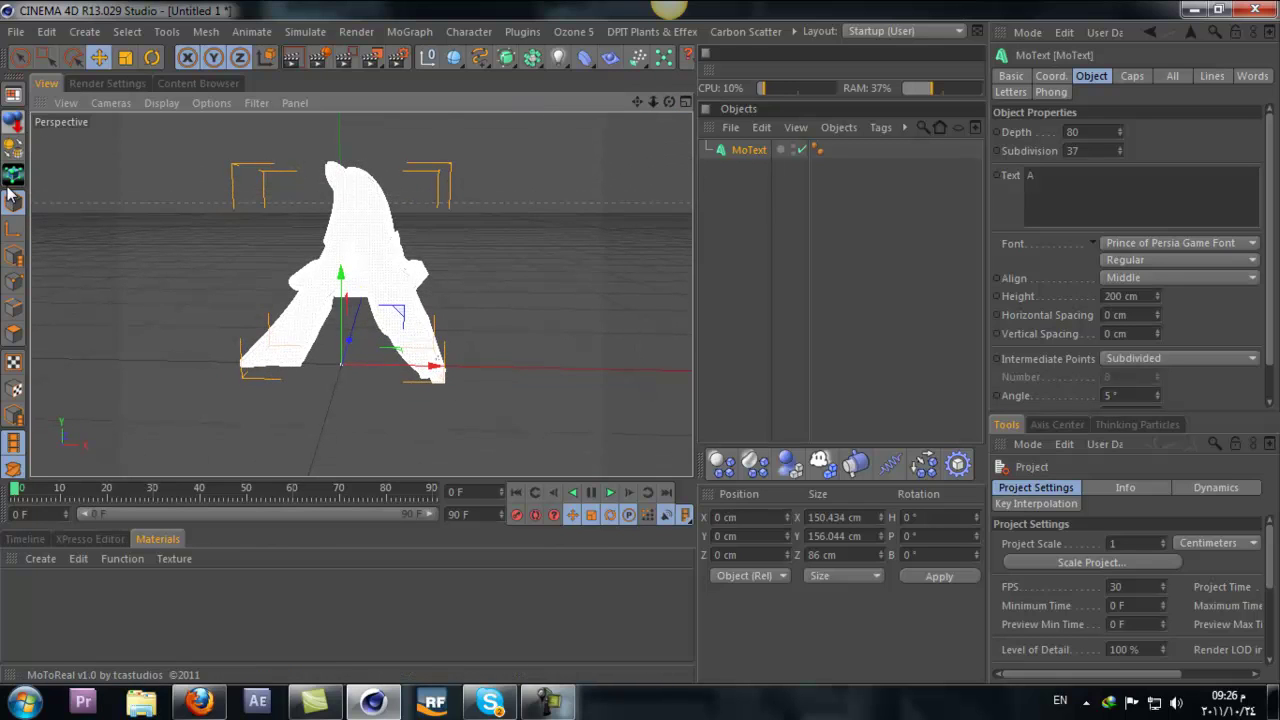
Step: Make the MoText editable, select its children, and Connect Objects + Delete into MoText.1
click(13, 150)
right_click(739, 150)
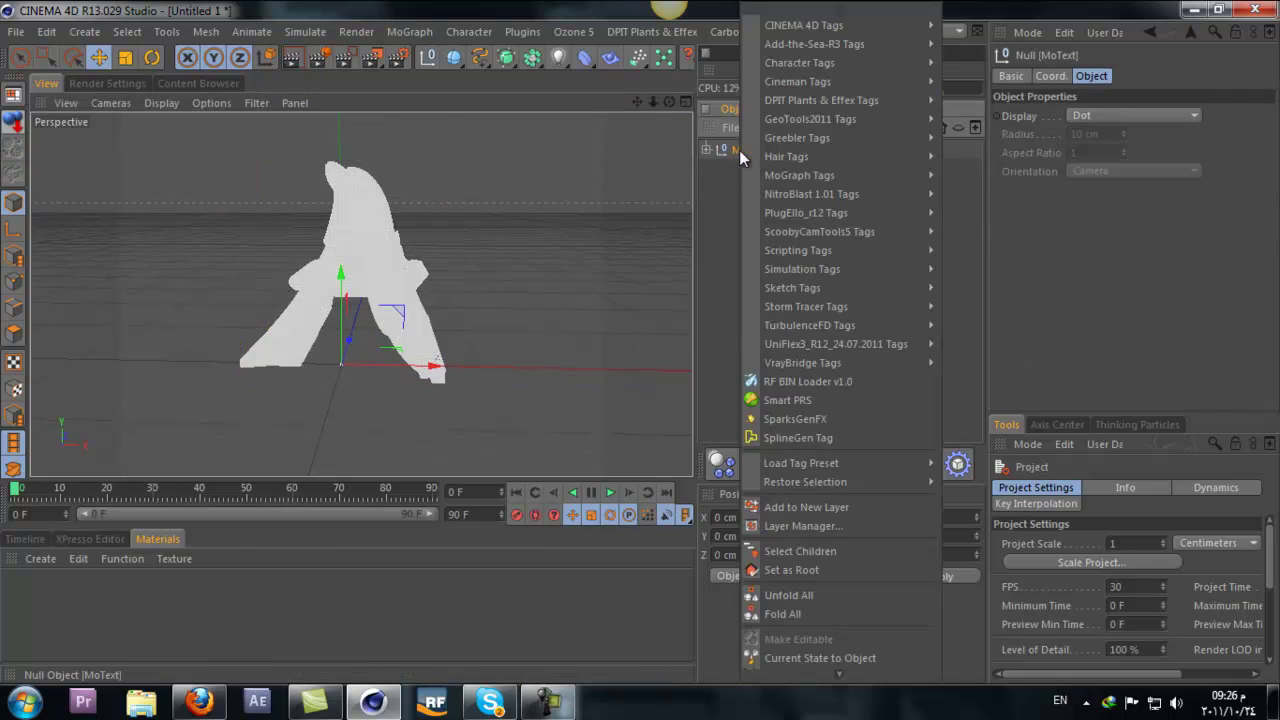
scroll(850, 560, down, 4)
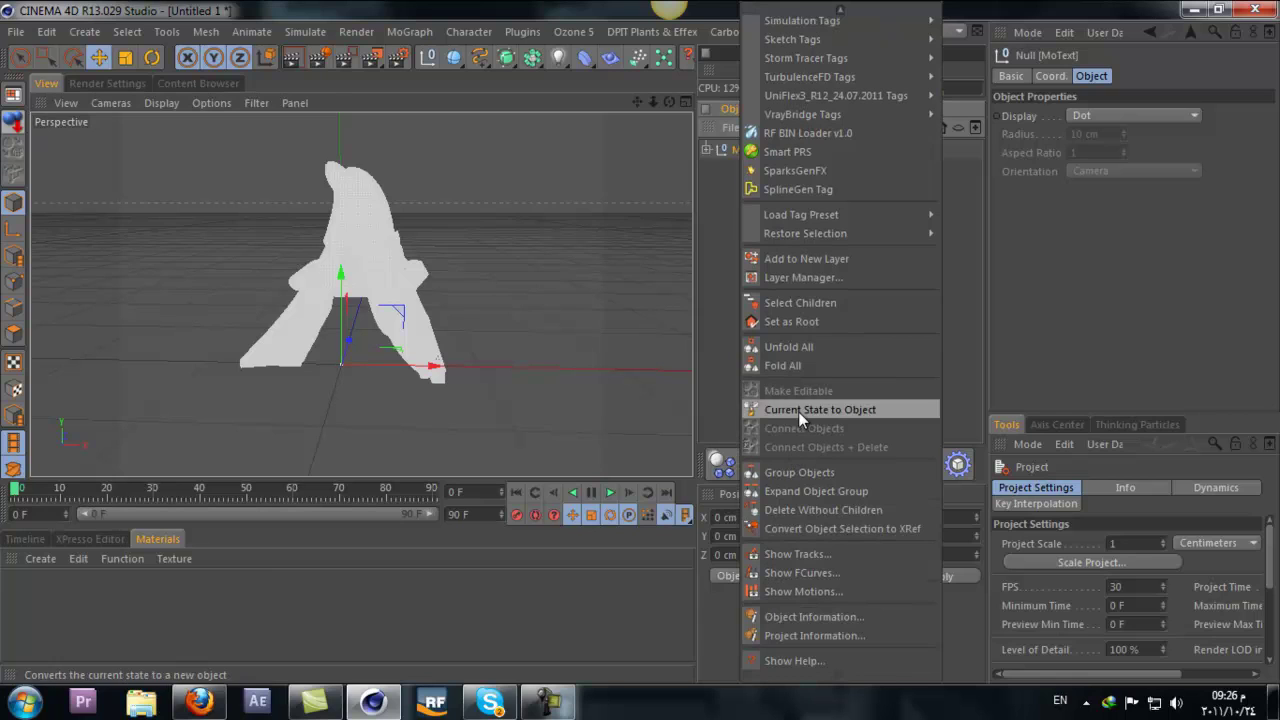
click(805, 302)
right_click(746, 150)
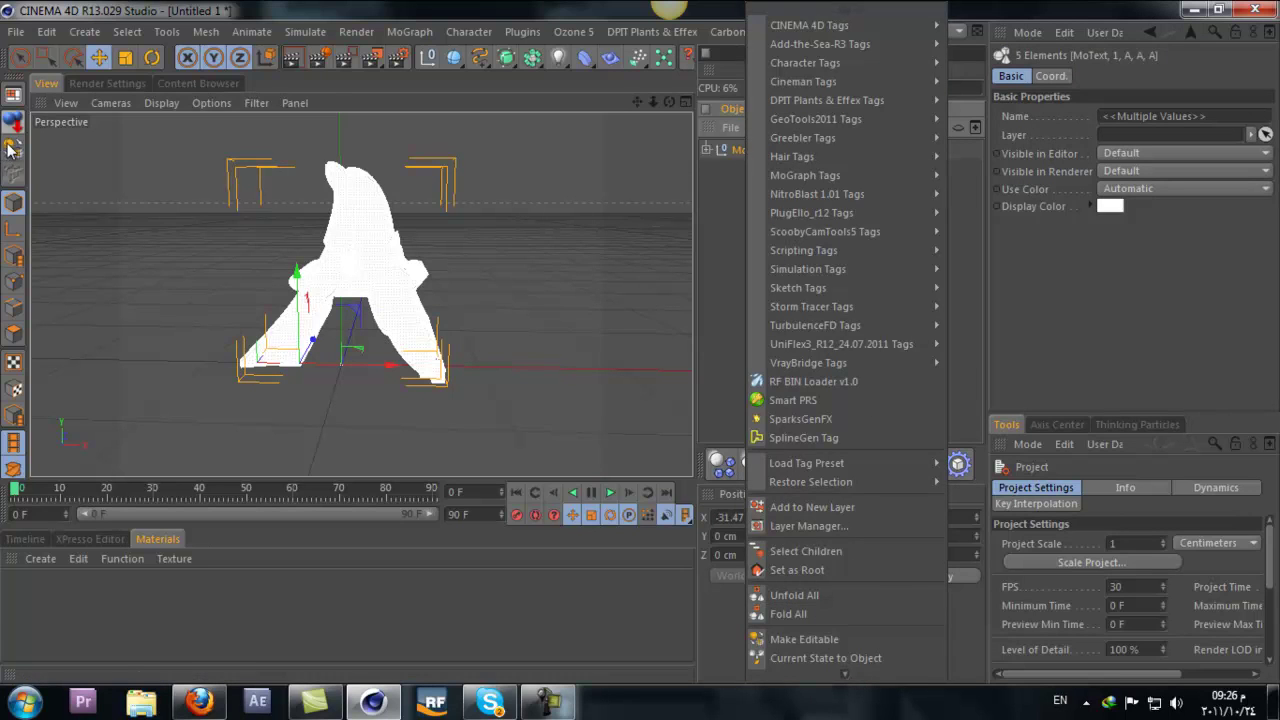
click(10, 148)
right_click(717, 146)
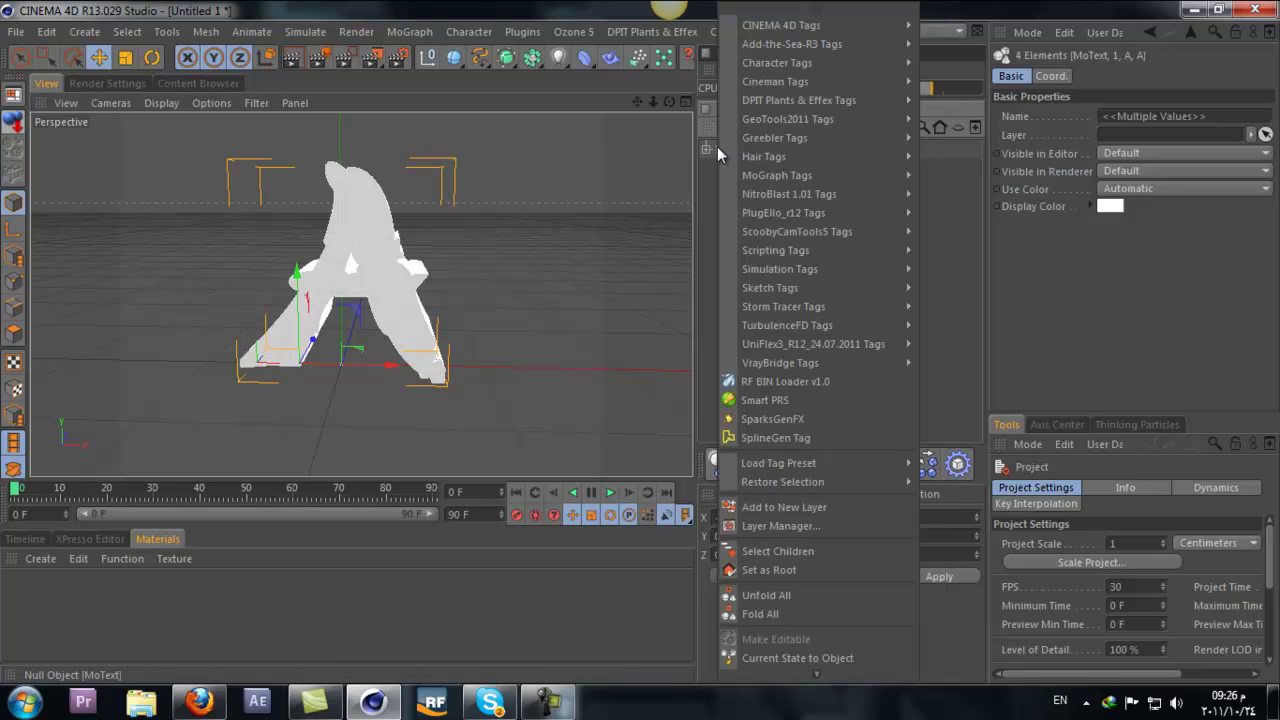
click(788, 554)
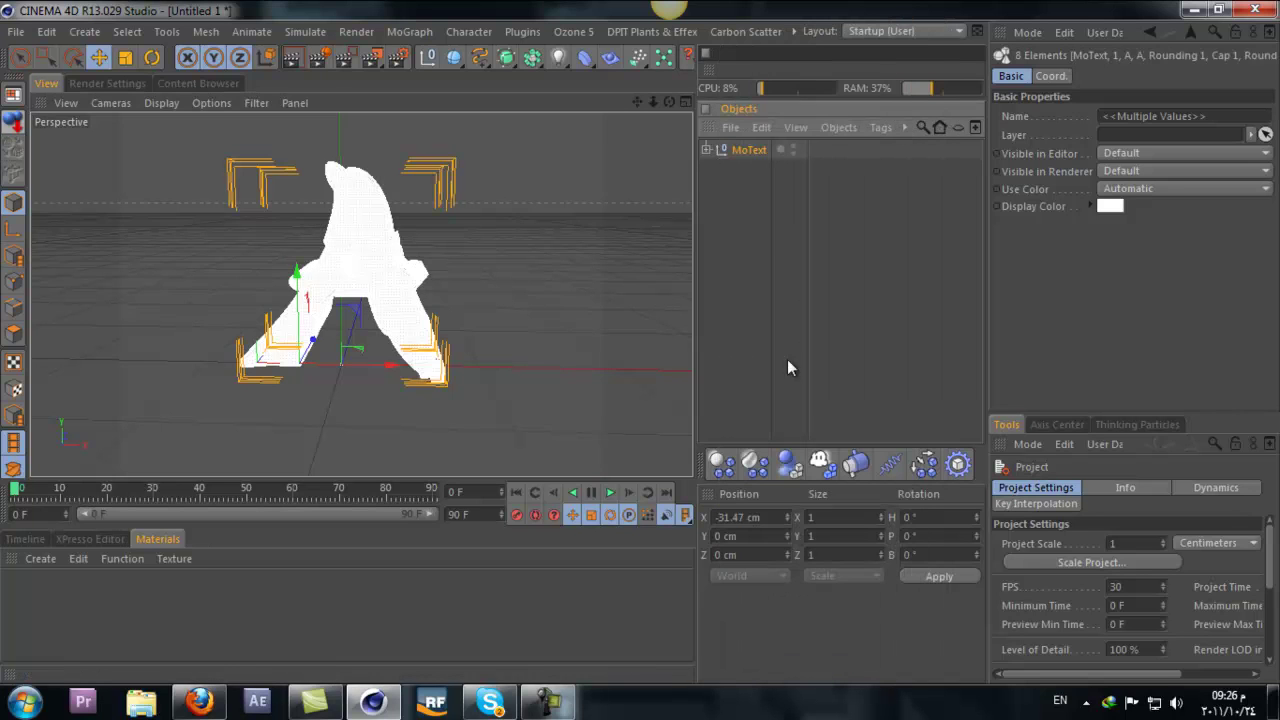
right_click(745, 150)
click(817, 409)
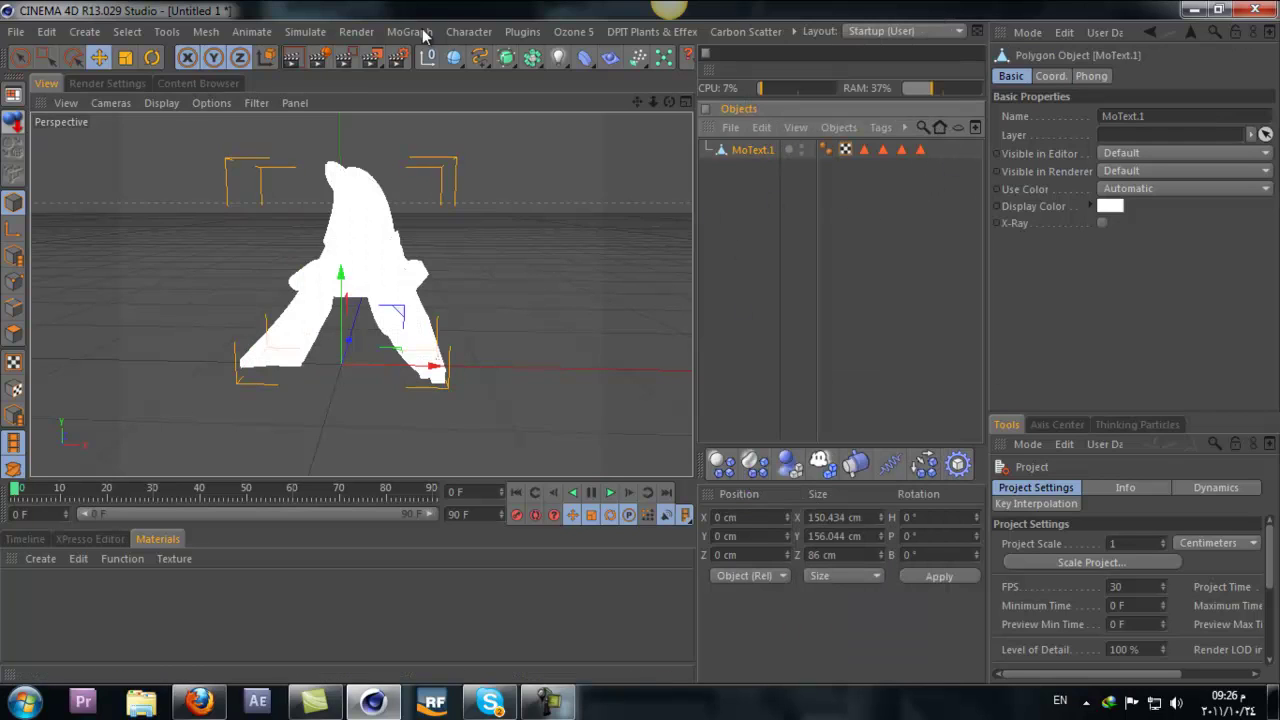
click(538, 33)
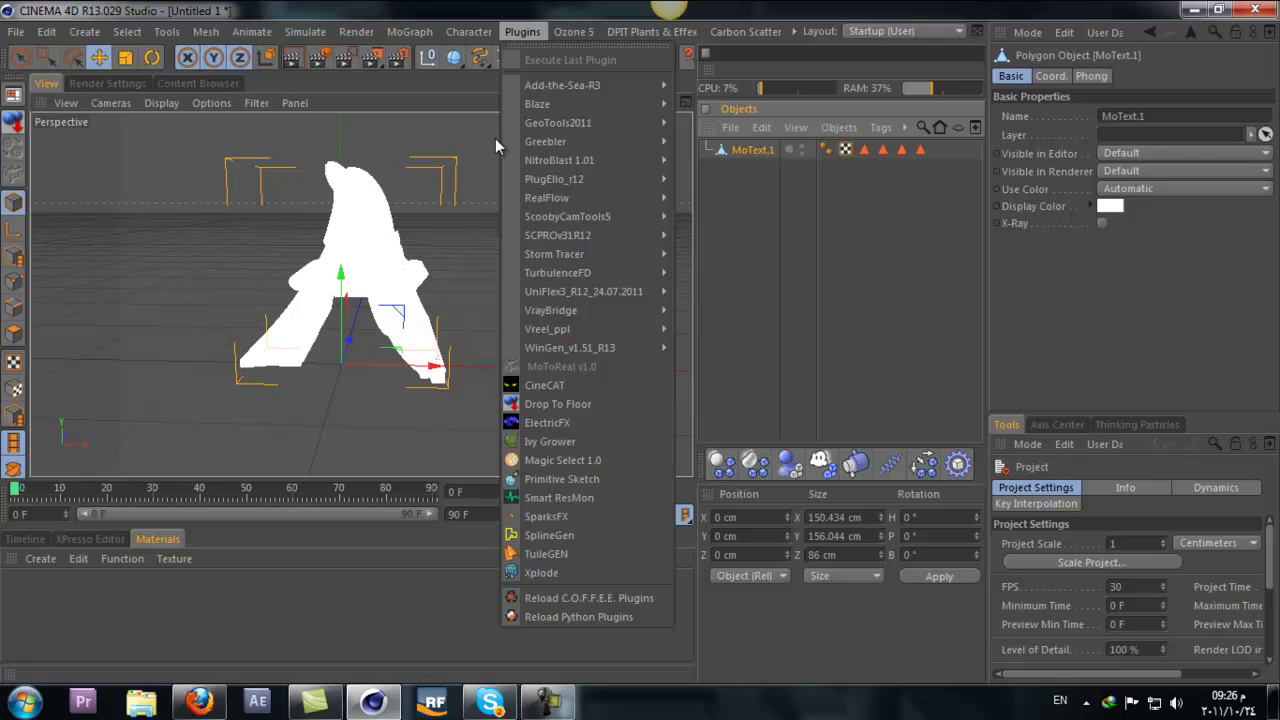
click(469, 77)
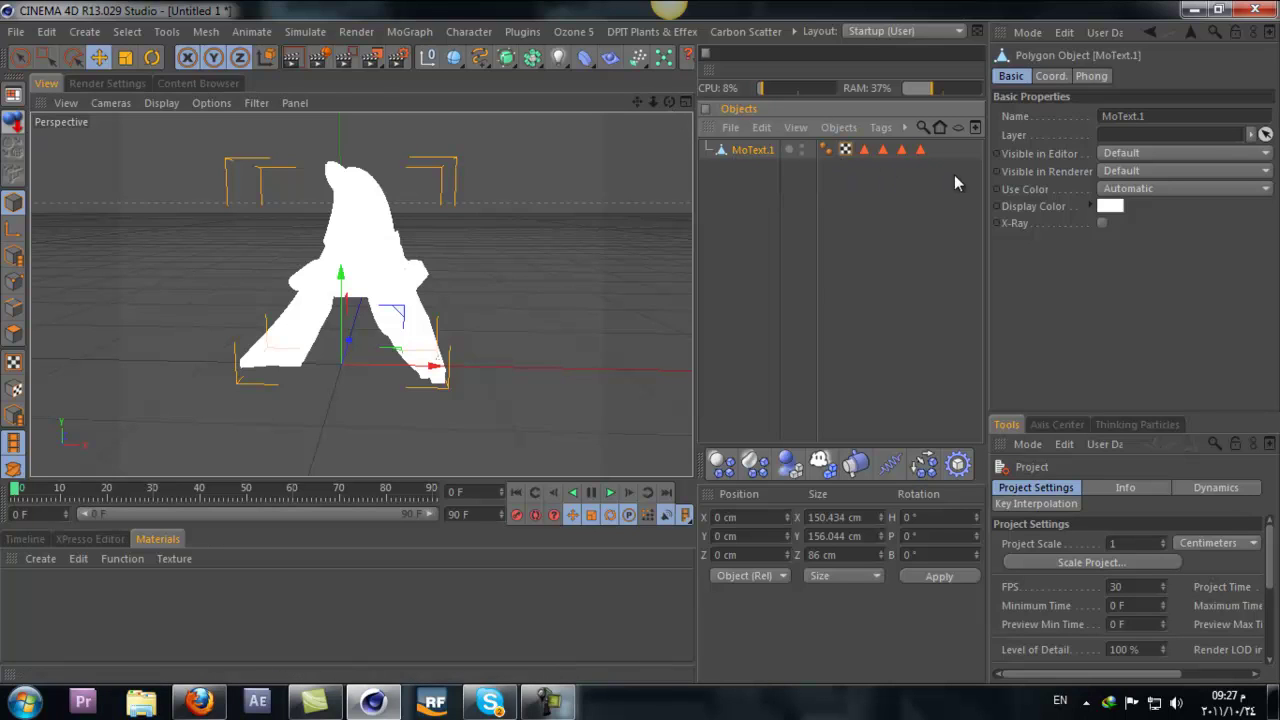
Step: Select the four polygon selection tags, switch to Polygons mode, and pick MoText.1
click(920, 149)
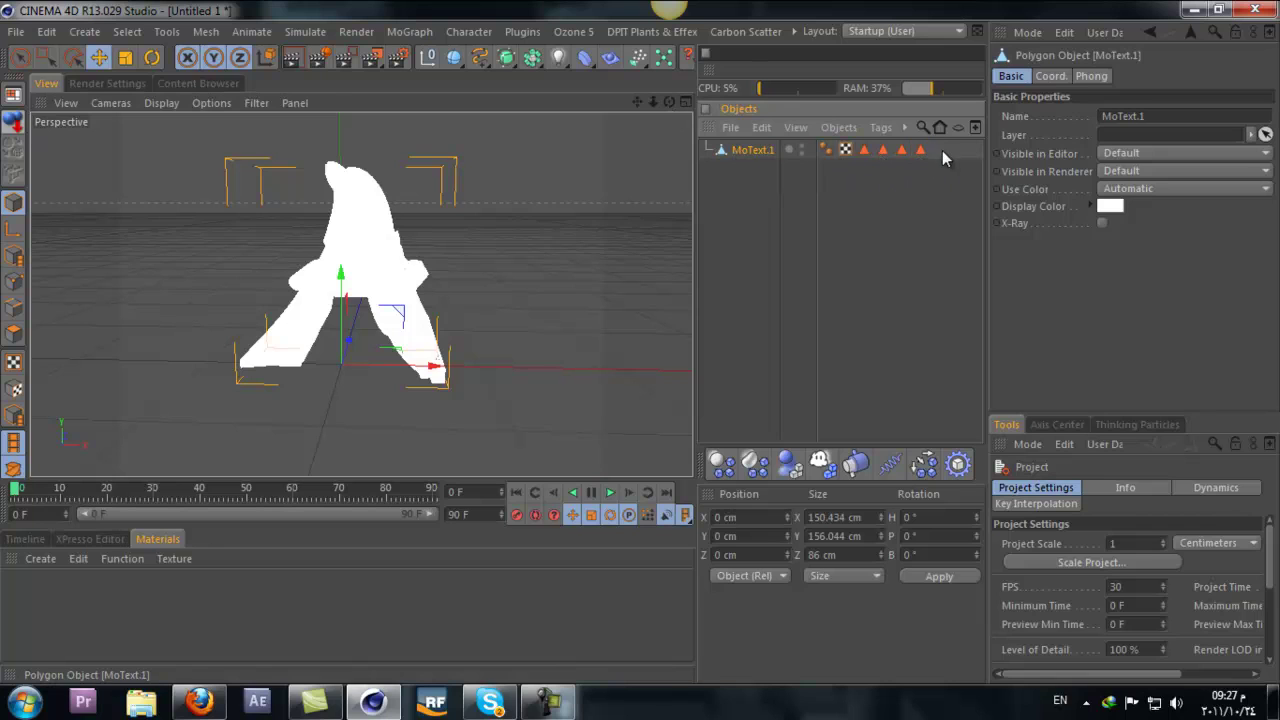
shift+click(864, 149)
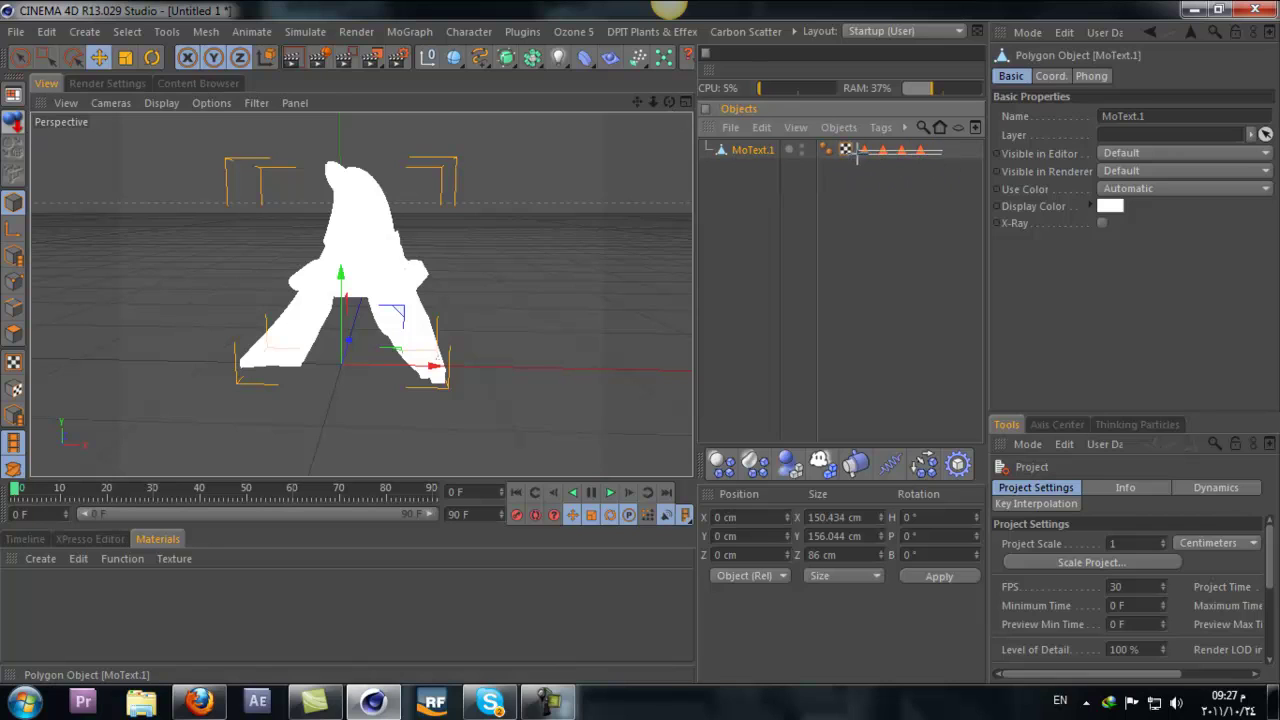
click(14, 333)
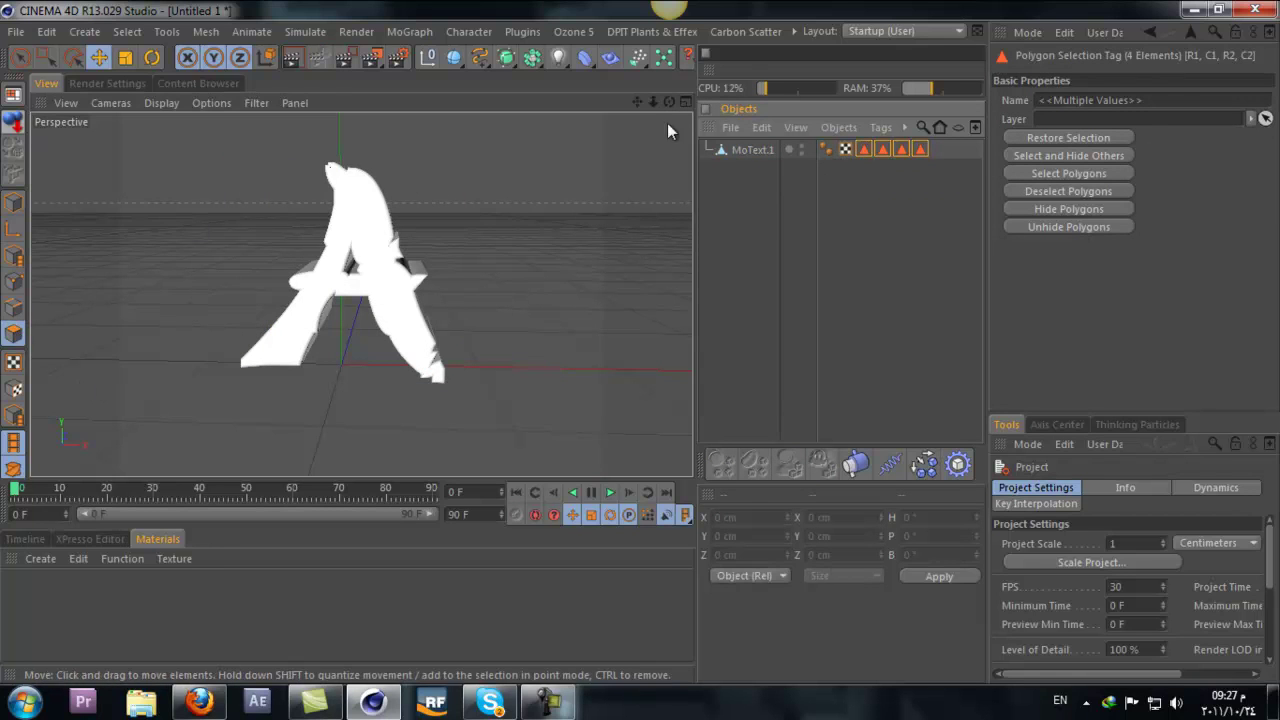
click(715, 147)
drag(669, 102, 640, 342)
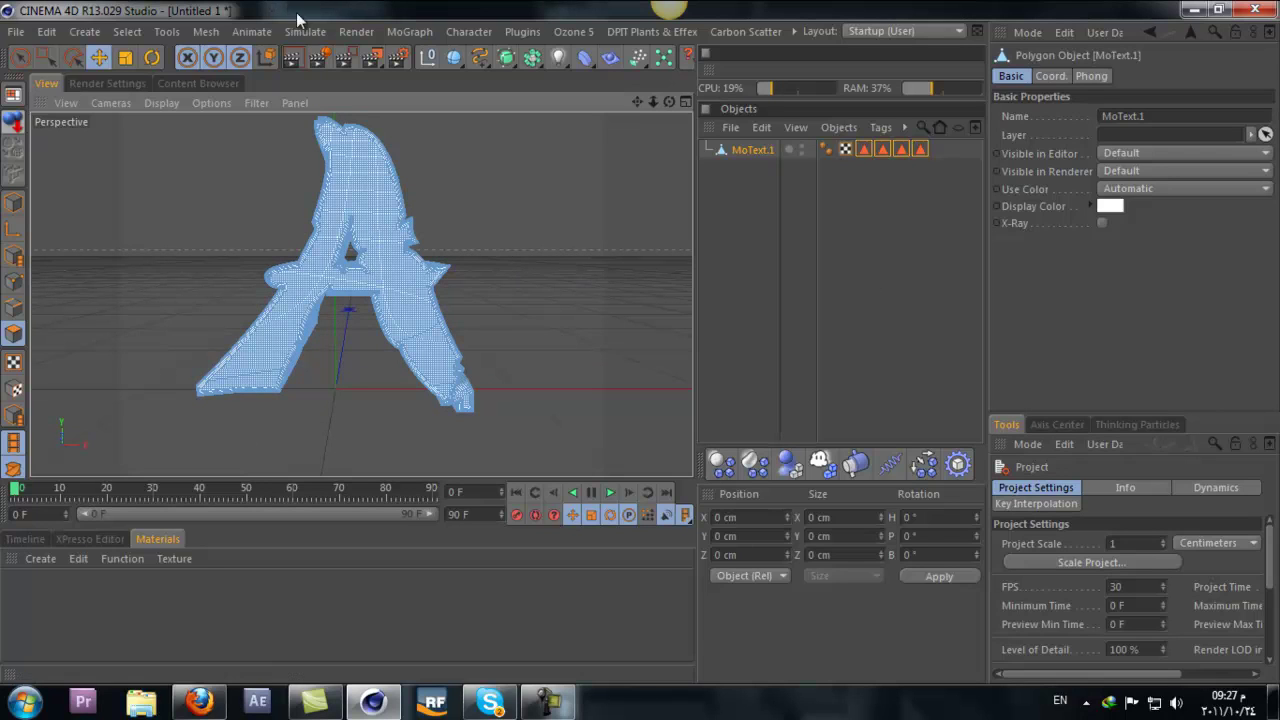
Step: Paint Live Selection patches on the A's left leg, top, crossbar and right leg
key(9)
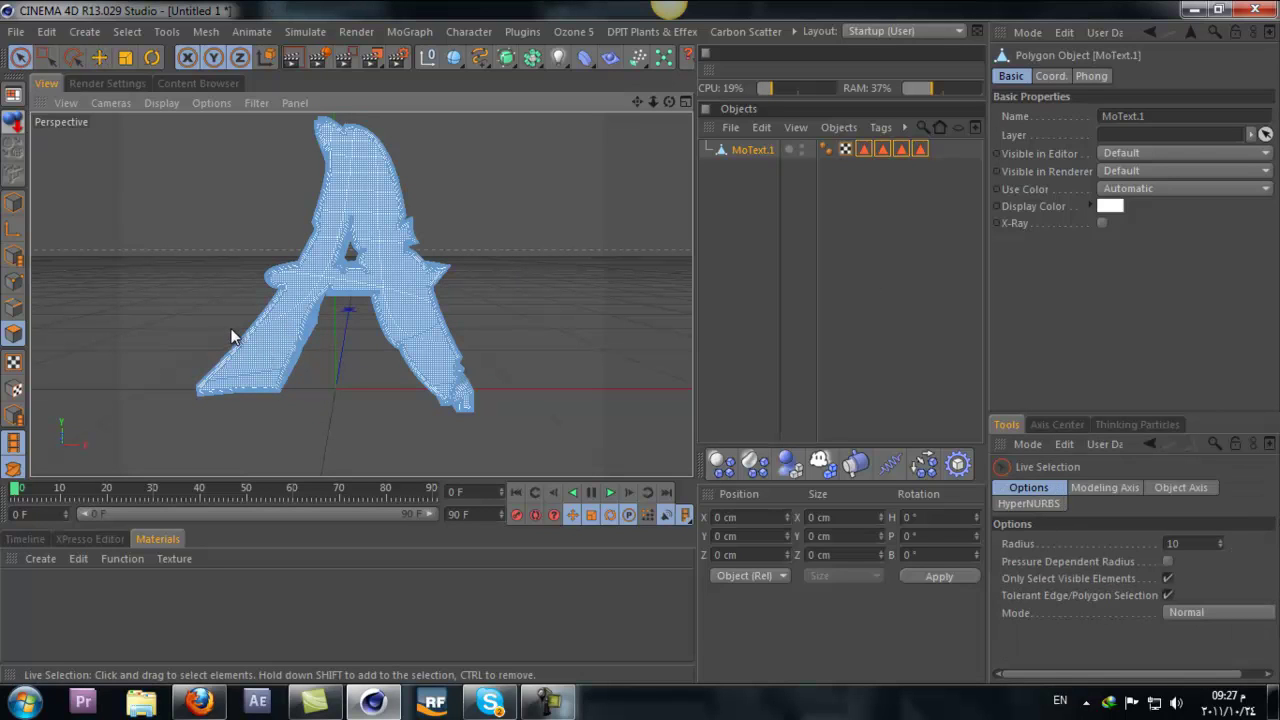
mouse_move(242, 311)
mouse_down()
mouse_move(206, 380)
mouse_move(240, 451)
mouse_move(248, 408)
mouse_move(234, 388)
mouse_move(257, 394)
mouse_move(274, 337)
mouse_move(252, 345)
mouse_up()
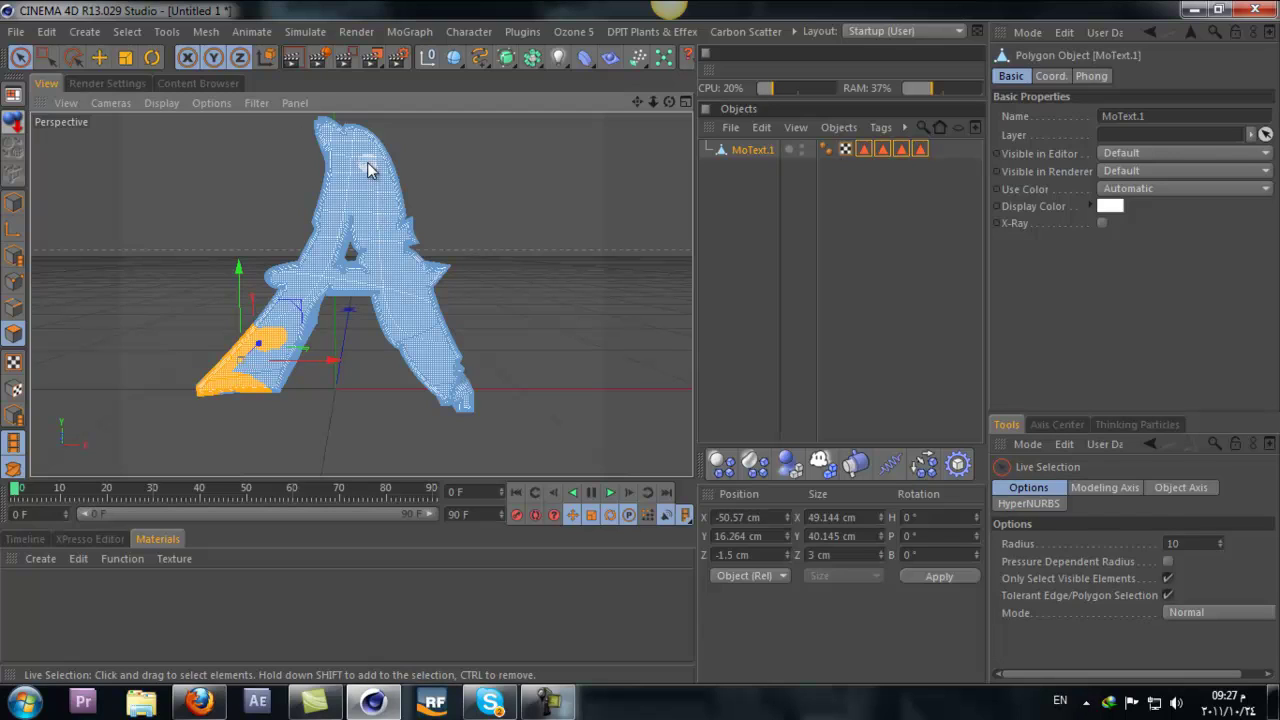
shift+drag(372, 130, 320, 135)
shift+drag(315, 232, 415, 240)
mouse_move(435, 152)
shift+mouse_down()
mouse_move(365, 145)
mouse_move(286, 117)
mouse_move(414, 230)
mouse_move(396, 186)
mouse_move(412, 245)
shift+mouse_up()
mouse_move(425, 288)
shift+mouse_down()
mouse_move(440, 347)
mouse_move(427, 353)
mouse_move(423, 405)
mouse_move(414, 369)
mouse_move(425, 355)
mouse_move(383, 325)
mouse_move(395, 380)
mouse_move(411, 344)
mouse_move(386, 392)
mouse_move(438, 387)
mouse_move(469, 276)
mouse_move(461, 405)
mouse_move(480, 386)
mouse_move(463, 427)
shift+mouse_up()
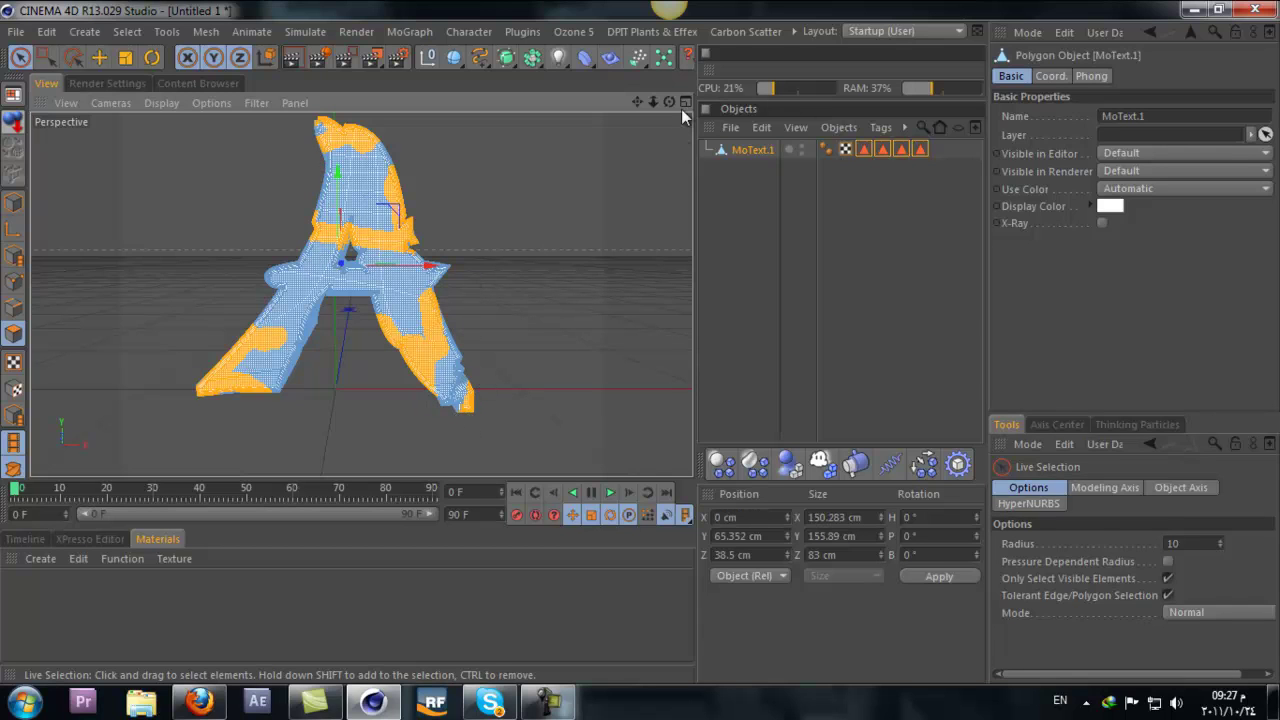
Step: From side angles, add painted patches on the upper-left, lower front and V-shaped bands
drag(674, 99, 638, 343)
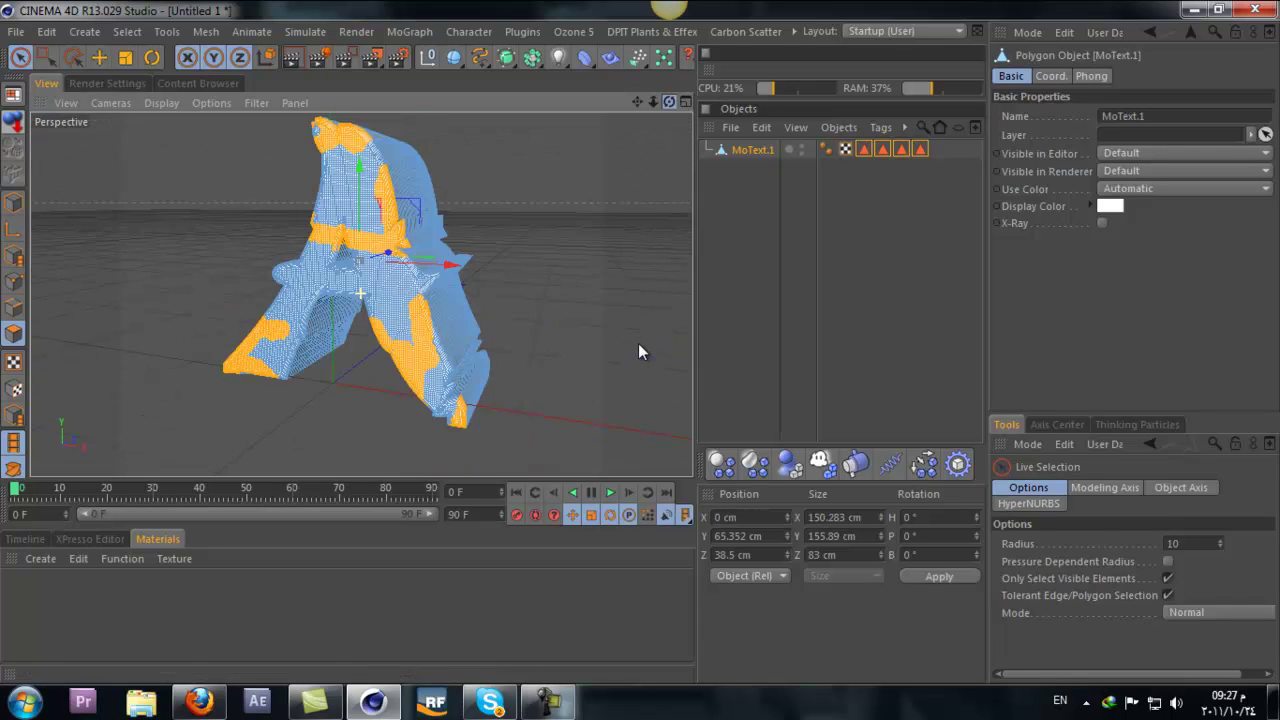
drag(669, 102, 142, 219)
mouse_move(665, 102)
mouse_down()
mouse_move(647, 342)
mouse_move(276, 199)
mouse_up()
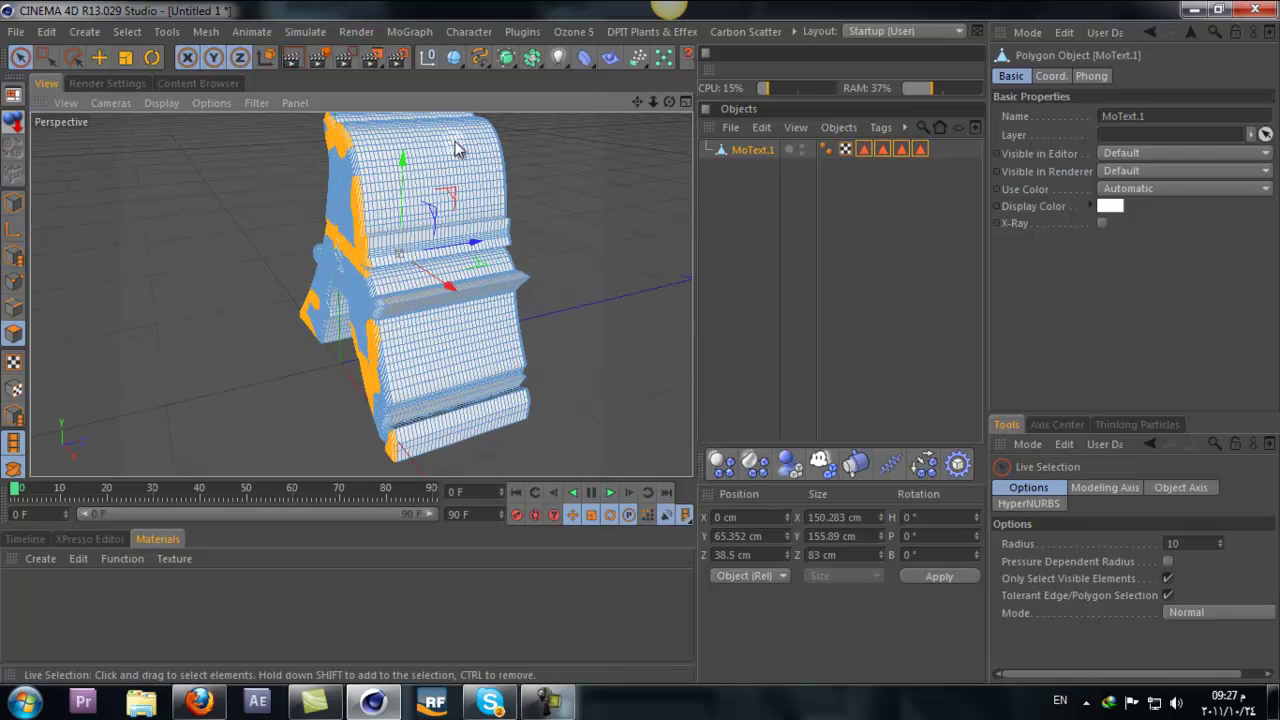
mouse_move(422, 175)
mouse_down()
mouse_move(428, 311)
mouse_move(487, 384)
mouse_move(469, 338)
mouse_move(495, 236)
mouse_move(448, 168)
mouse_up()
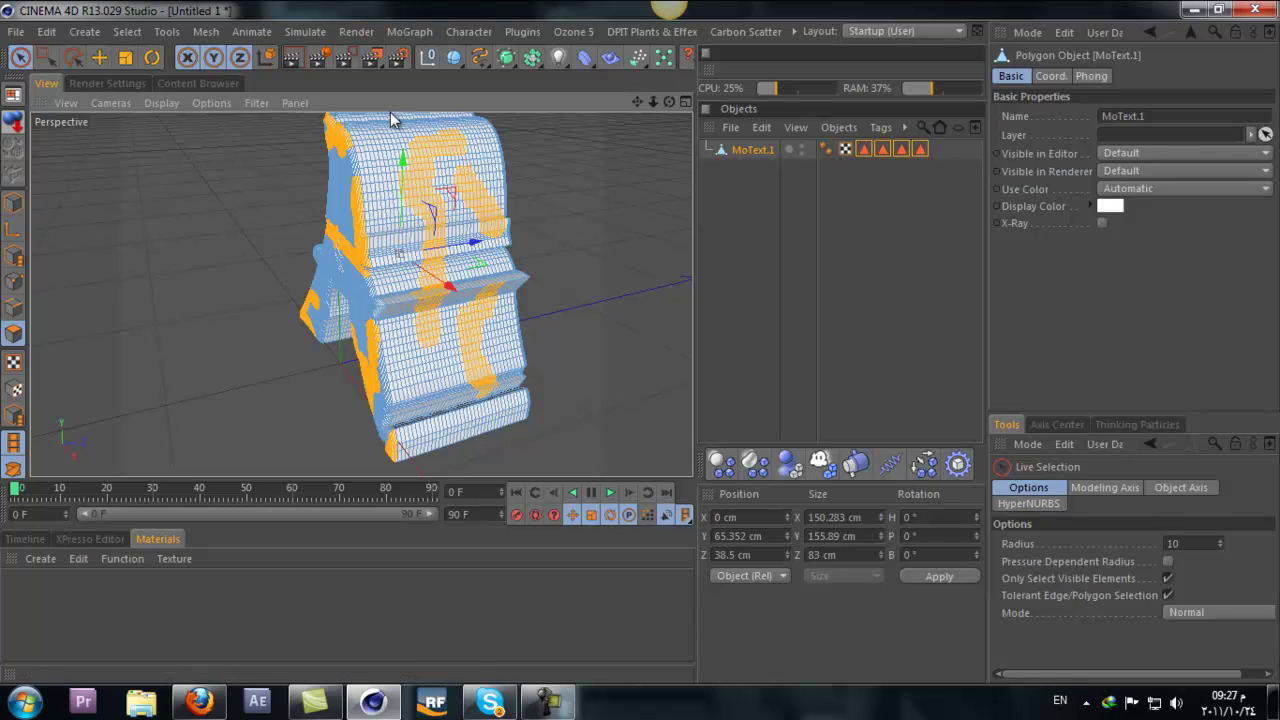
drag(383, 284, 380, 203)
mouse_move(420, 392)
mouse_down()
mouse_move(450, 403)
mouse_move(448, 458)
mouse_move(498, 460)
mouse_move(510, 455)
mouse_move(524, 392)
mouse_up()
mouse_move(675, 102)
mouse_down()
mouse_move(599, 342)
mouse_move(651, 344)
mouse_move(632, 350)
mouse_move(669, 102)
mouse_up()
mouse_move(237, 390)
shift+mouse_down()
mouse_move(273, 333)
mouse_move(196, 390)
mouse_move(207, 438)
mouse_move(243, 441)
shift+mouse_up()
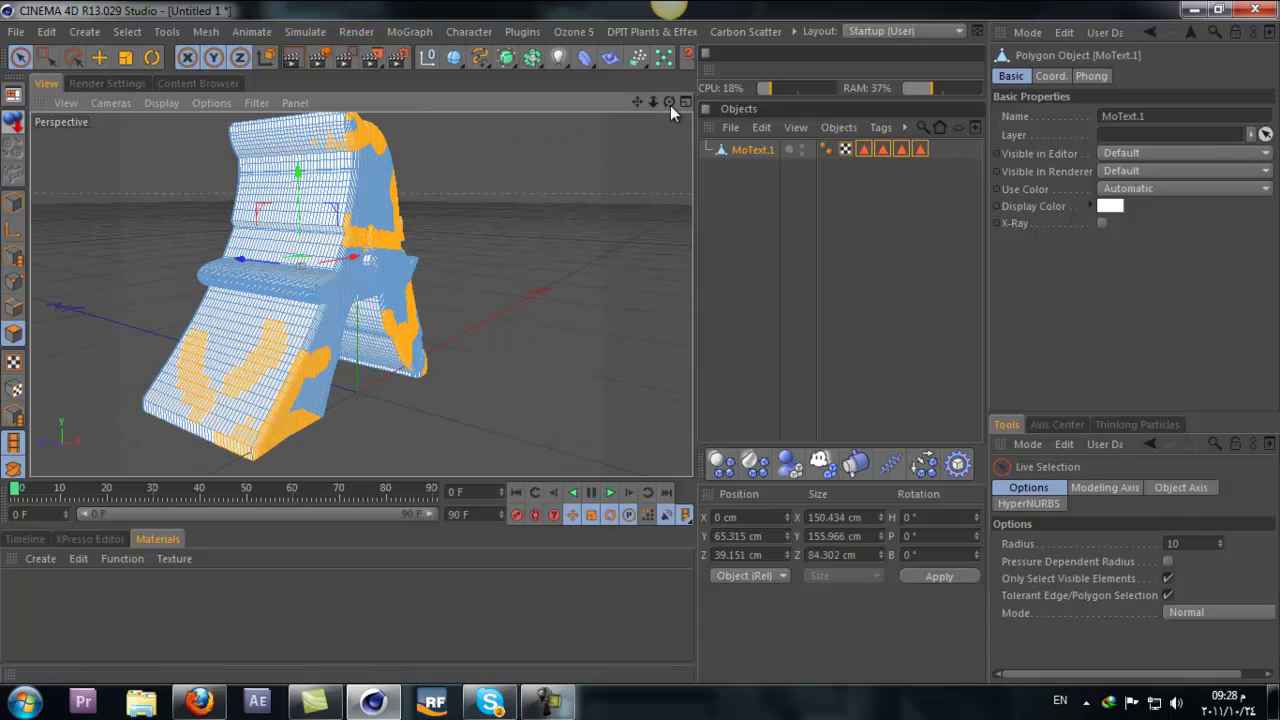
drag(670, 103, 637, 342)
mouse_move(255, 160)
shift+mouse_down()
mouse_move(261, 293)
mouse_move(304, 320)
mouse_move(343, 300)
mouse_move(322, 173)
mouse_move(239, 127)
mouse_move(267, 120)
mouse_move(238, 263)
shift+mouse_up()
Step: Undo unwanted strokes and add a selected polygon patch on the A's lower half
scroll(234, 289, up, 5)
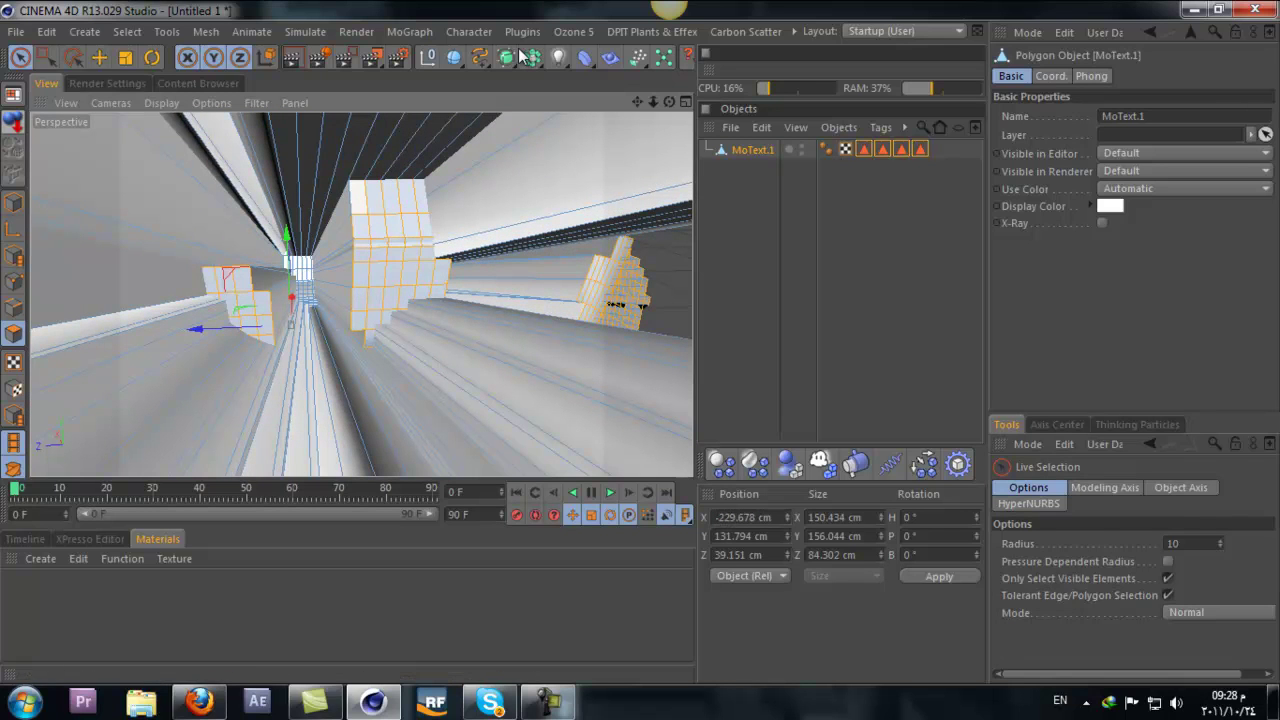
drag(652, 102, 600, 109)
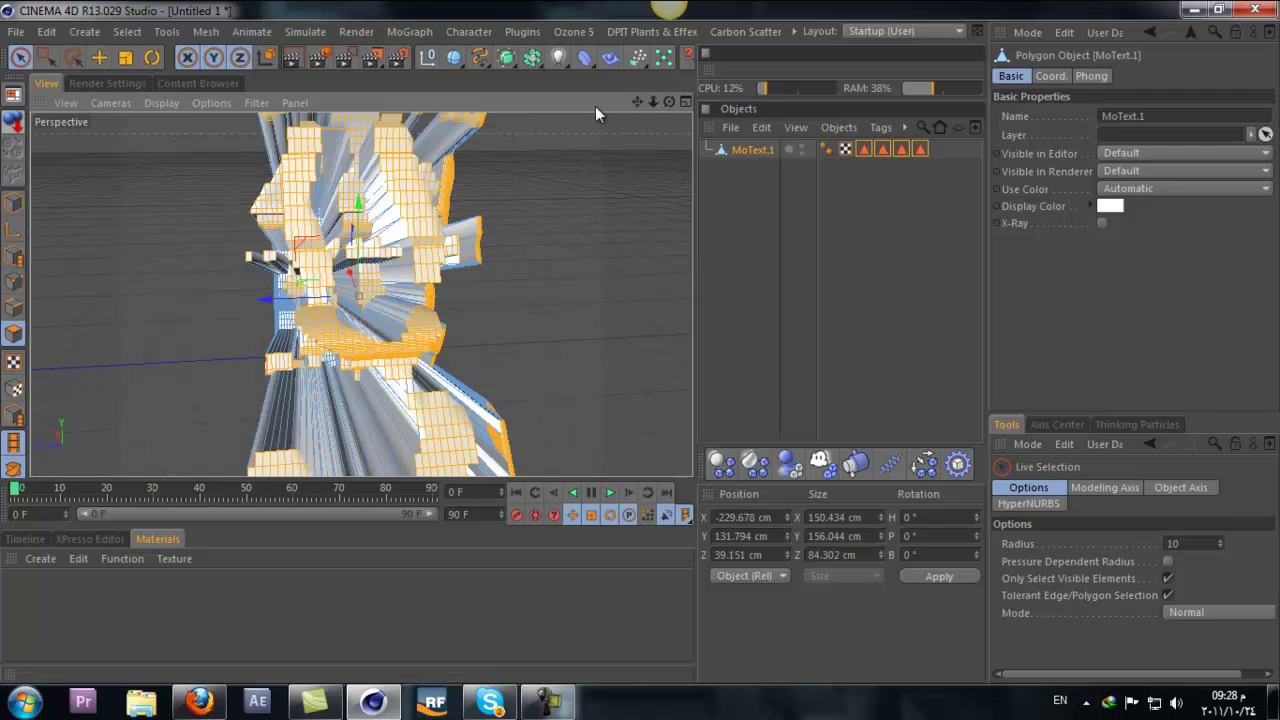
click(46, 31)
click(56, 61)
mouse_move(316, 332)
shift+mouse_down()
mouse_move(323, 346)
mouse_move(314, 337)
mouse_move(287, 402)
mouse_move(282, 392)
shift+mouse_up()
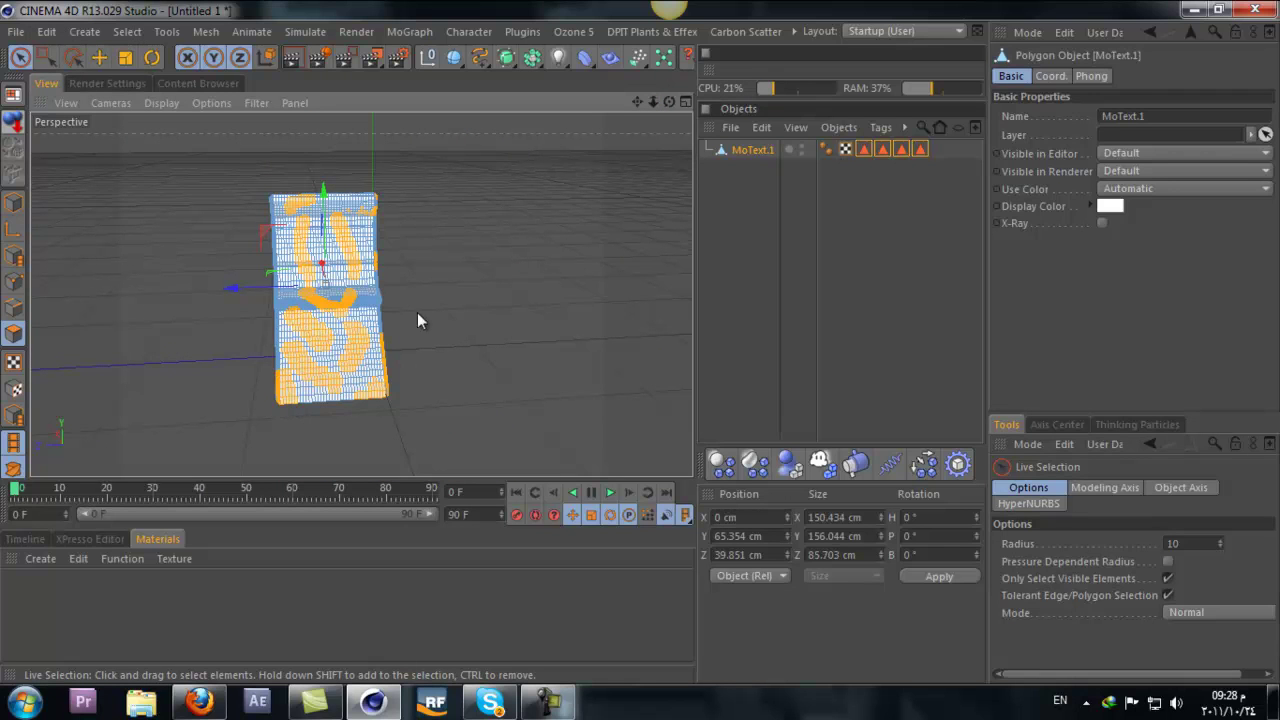
mouse_move(640, 342)
alt+mouse_down()
mouse_move(393, 405)
mouse_move(414, 364)
mouse_move(342, 232)
mouse_move(366, 188)
mouse_move(284, 234)
mouse_move(306, 290)
mouse_move(305, 407)
mouse_move(283, 357)
mouse_move(380, 268)
mouse_move(365, 262)
alt+mouse_up()
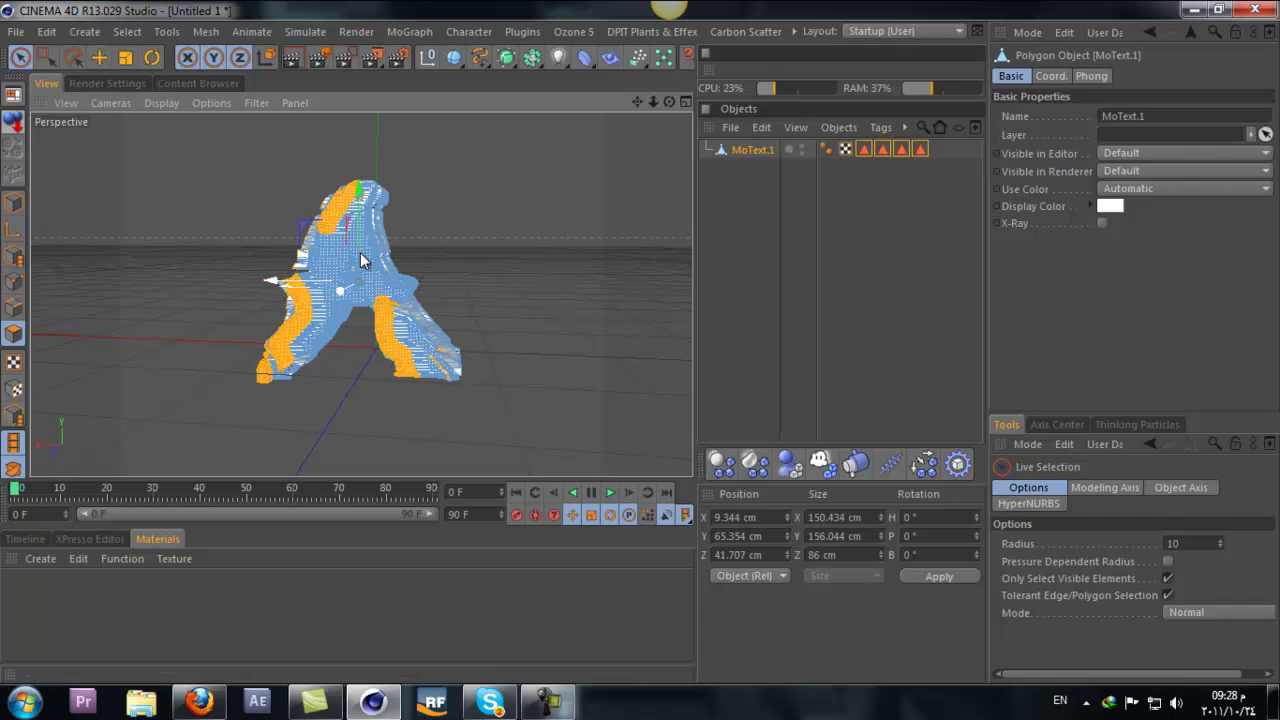
click(46, 33)
click(62, 58)
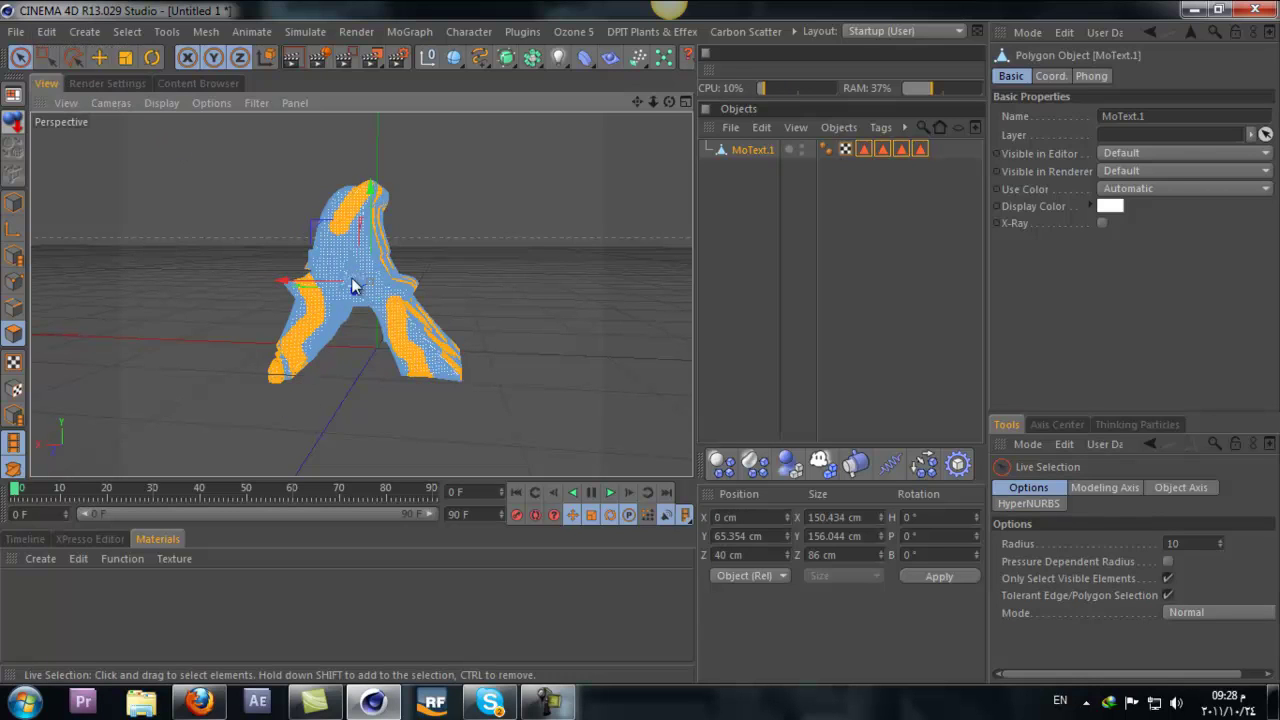
Step: Add small selected patches on the A's top, then turn and zoom in to face the letter
shift+click(331, 256)
mouse_move(350, 257)
shift+mouse_down()
mouse_move(313, 248)
mouse_move(368, 260)
shift+mouse_up()
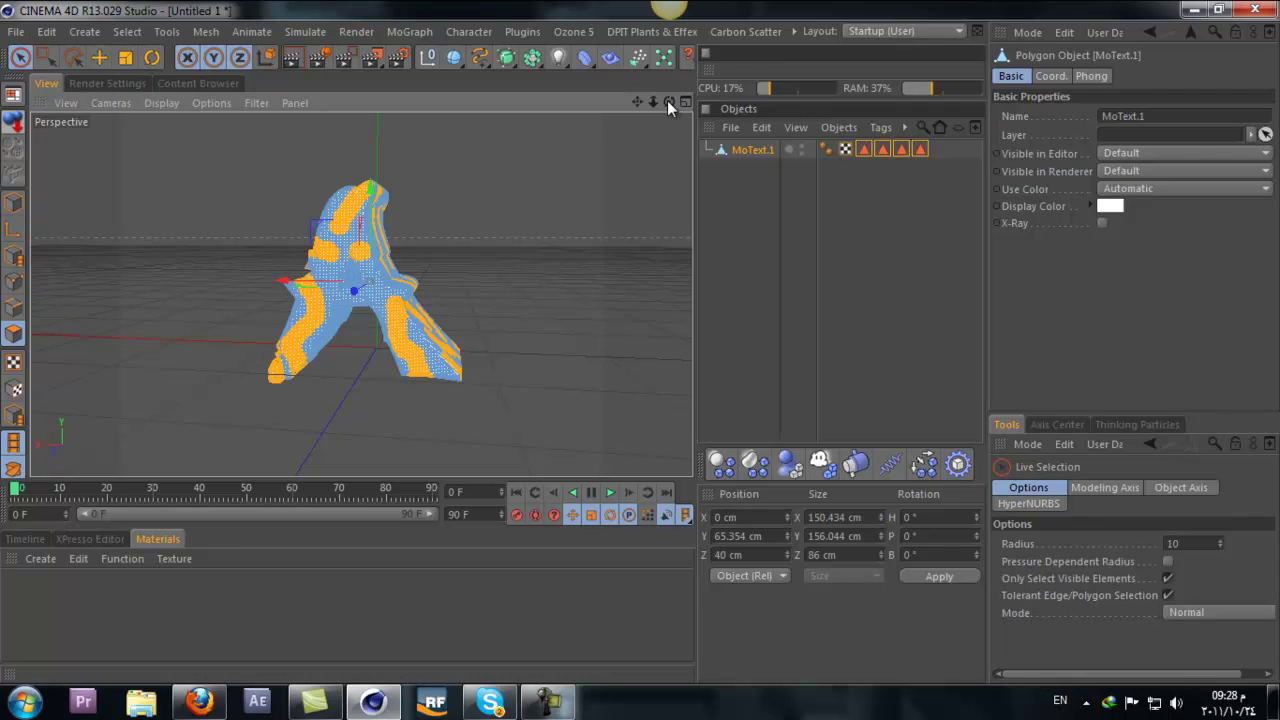
drag(667, 100, 640, 341)
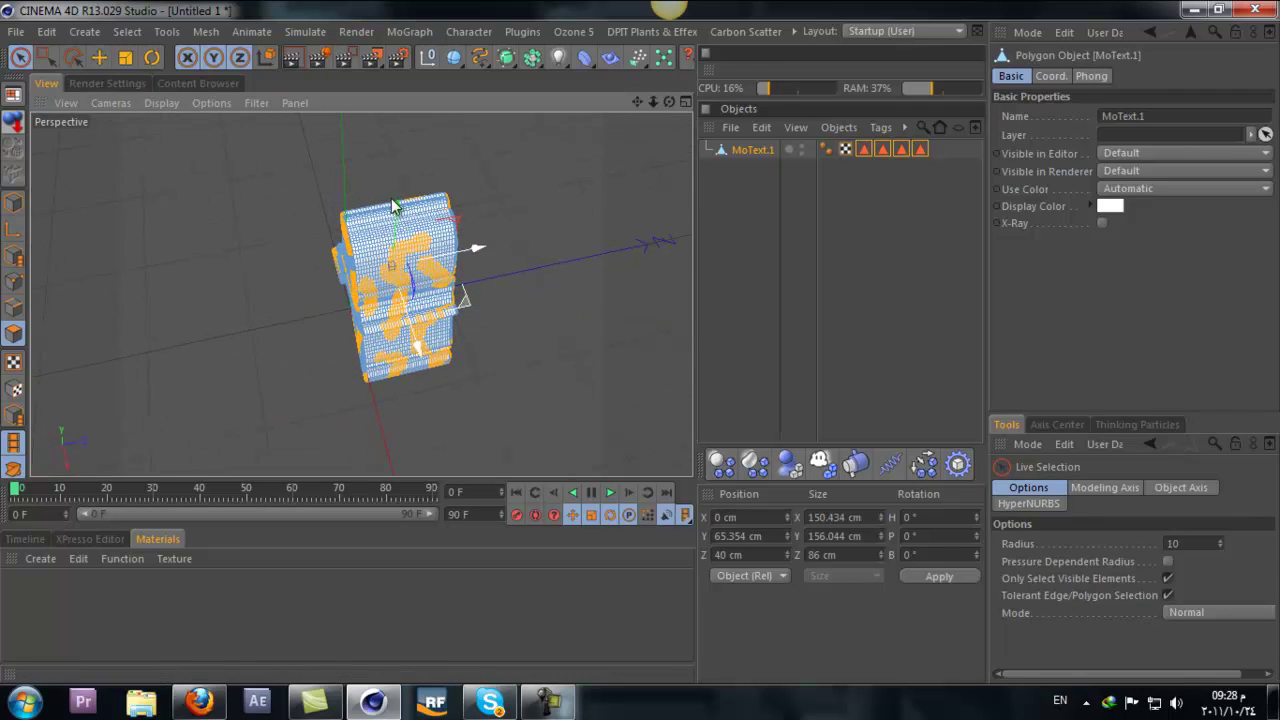
mouse_move(391, 206)
shift+mouse_down()
mouse_move(371, 214)
mouse_move(428, 215)
shift+mouse_up()
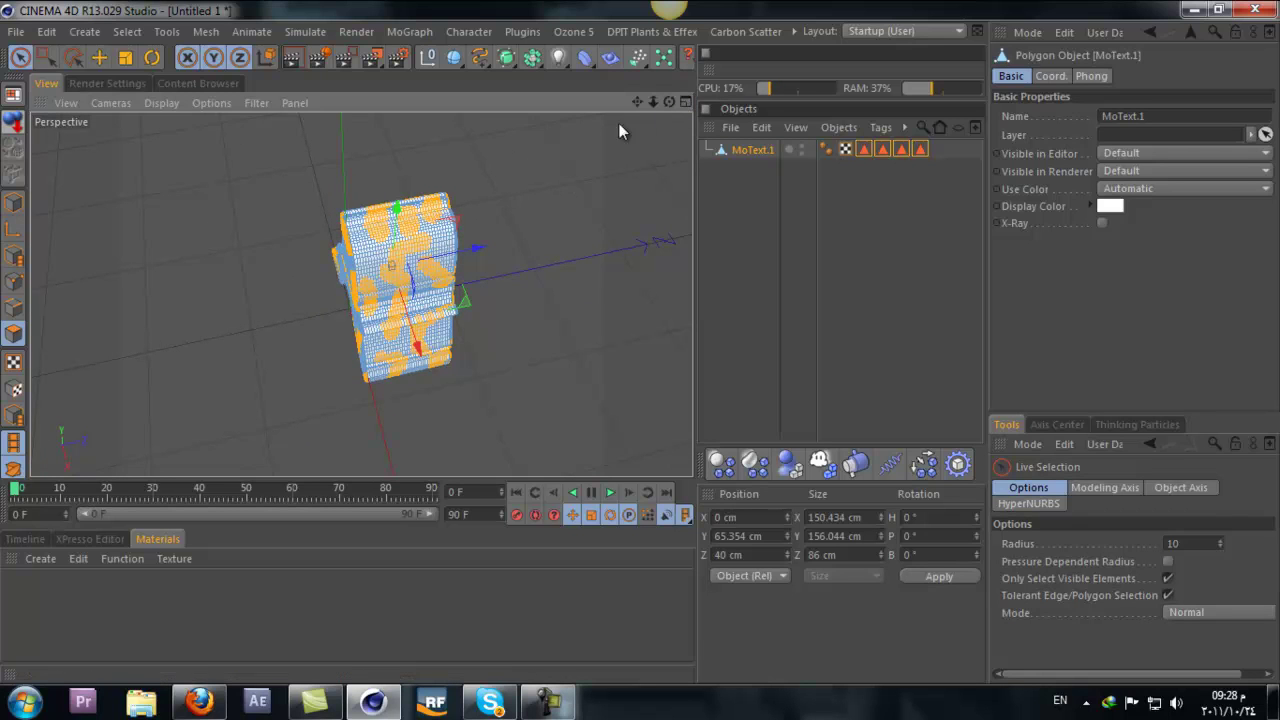
drag(669, 102, 446, 262)
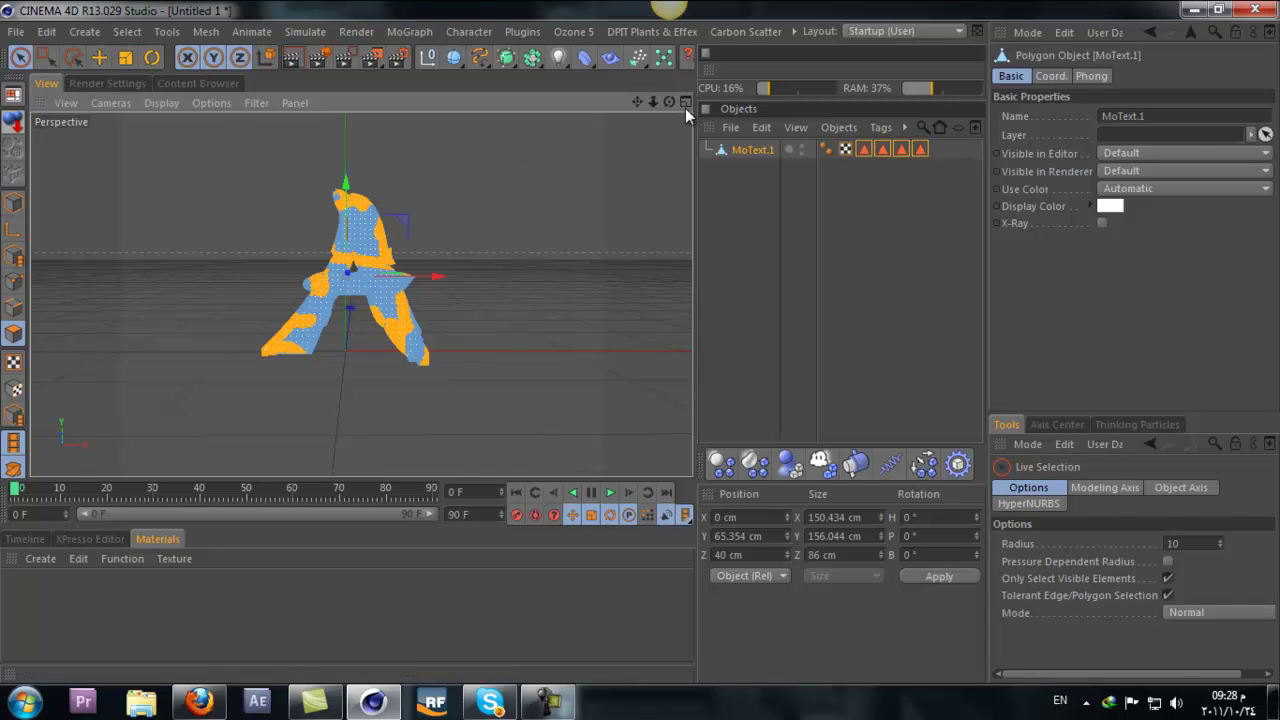
scroll(643, 350, up, 3)
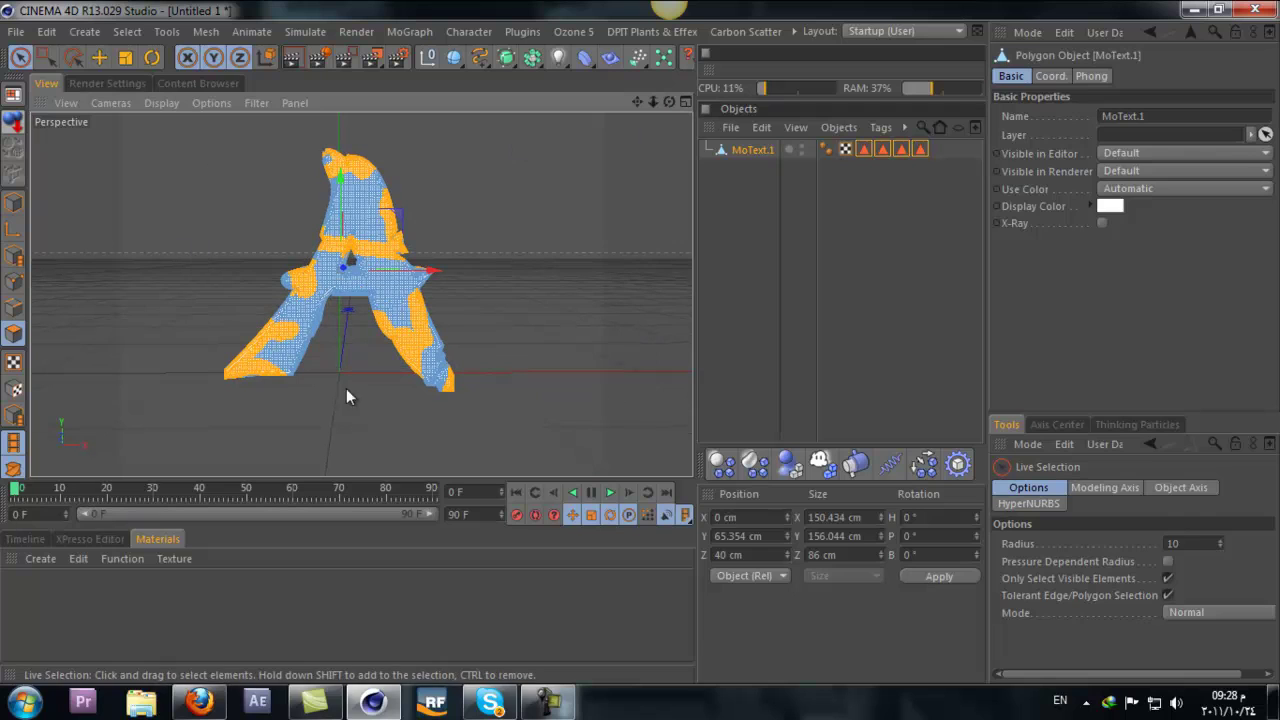
Step: Disconnect MoText.1's polygons with Preserve Groups kept on, then show the deformer palette
right_click(236, 234)
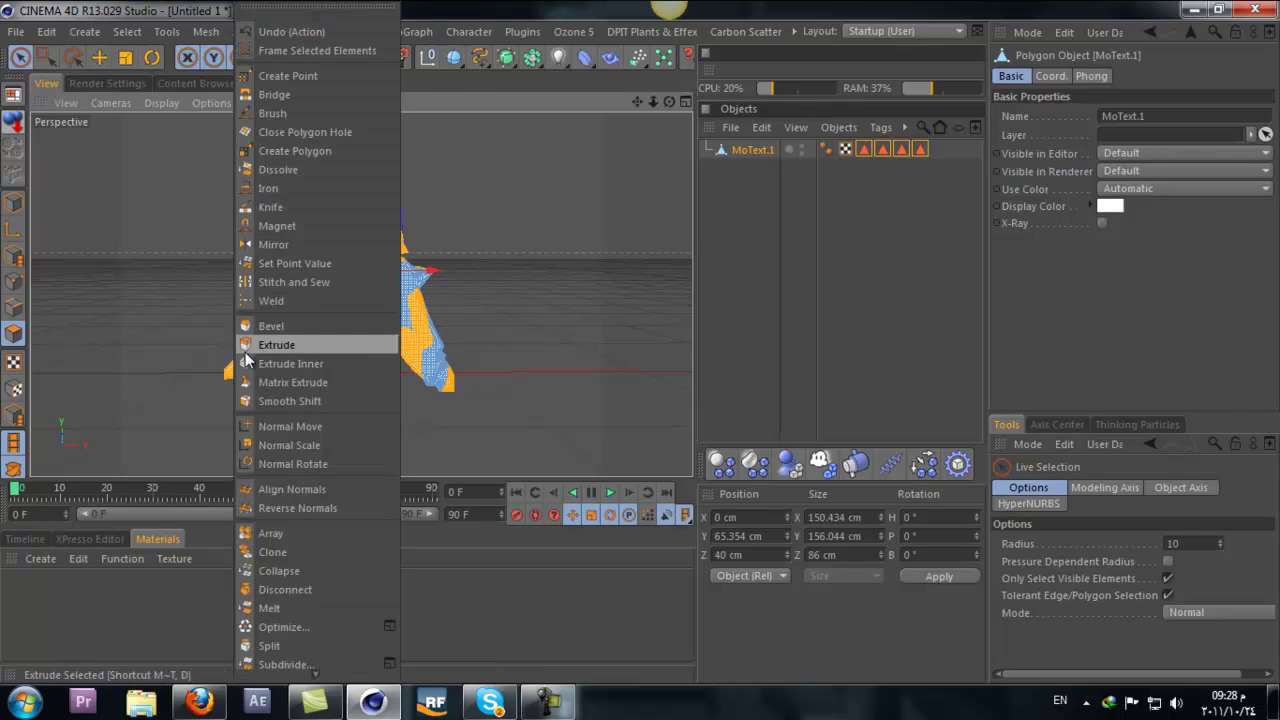
click(280, 594)
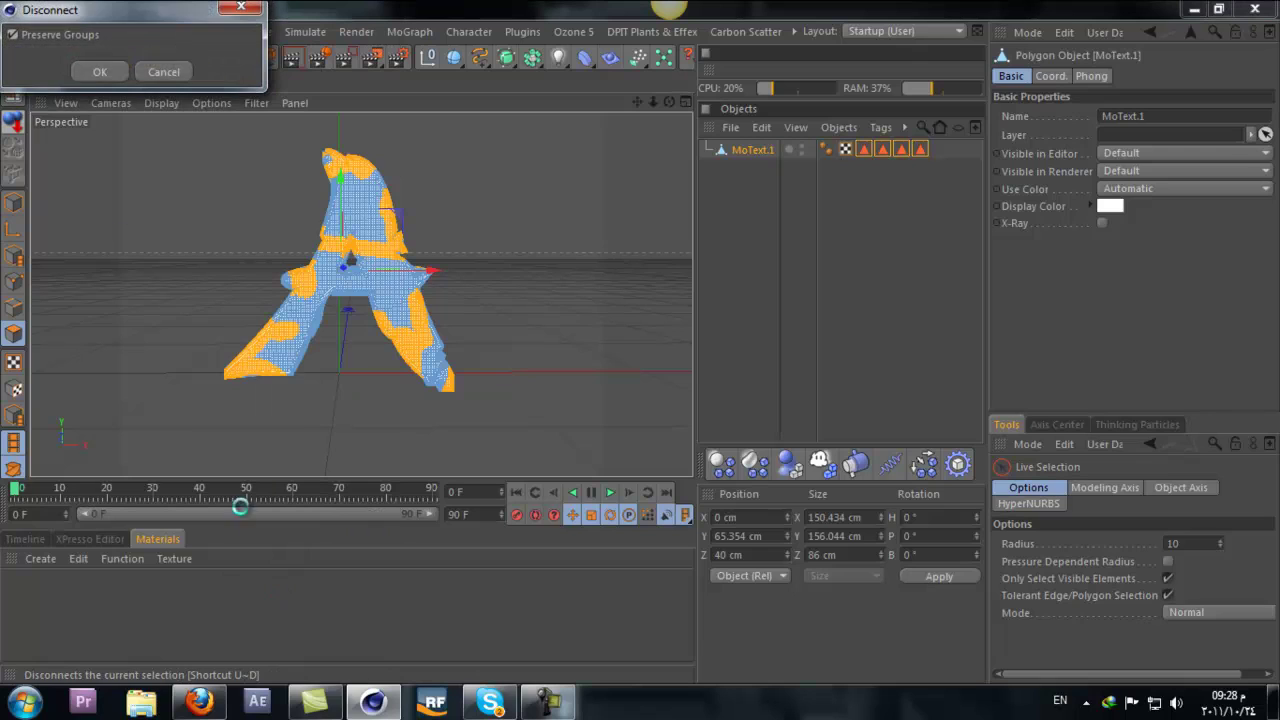
click(110, 76)
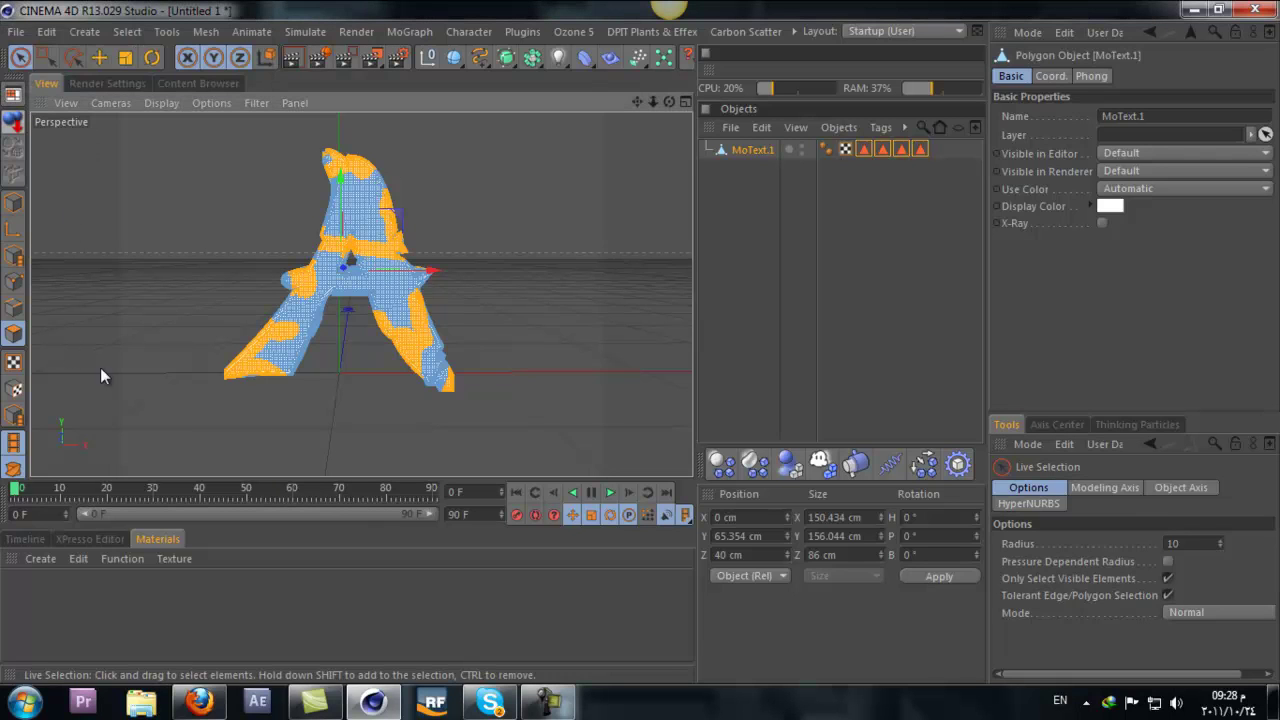
click(579, 62)
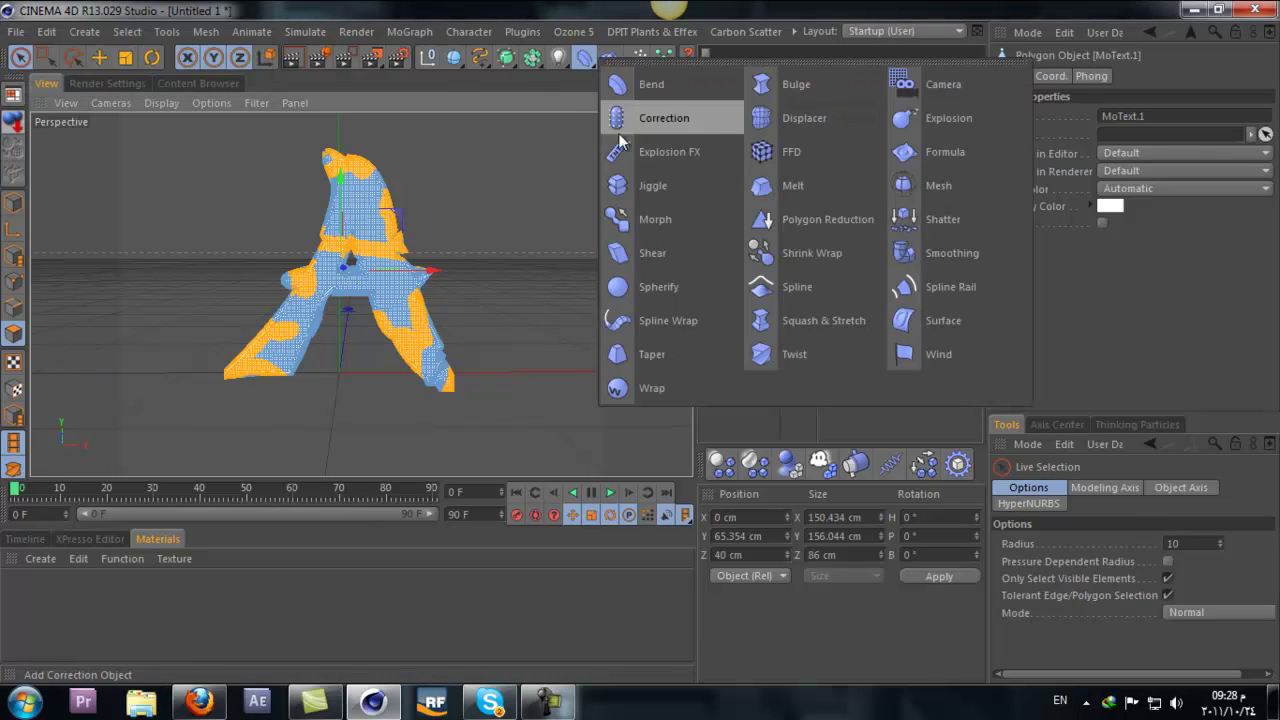
Step: Add a Jiggle deformer and set Stiffness 1 %, Structural 2 % and Drag 0 %
click(668, 187)
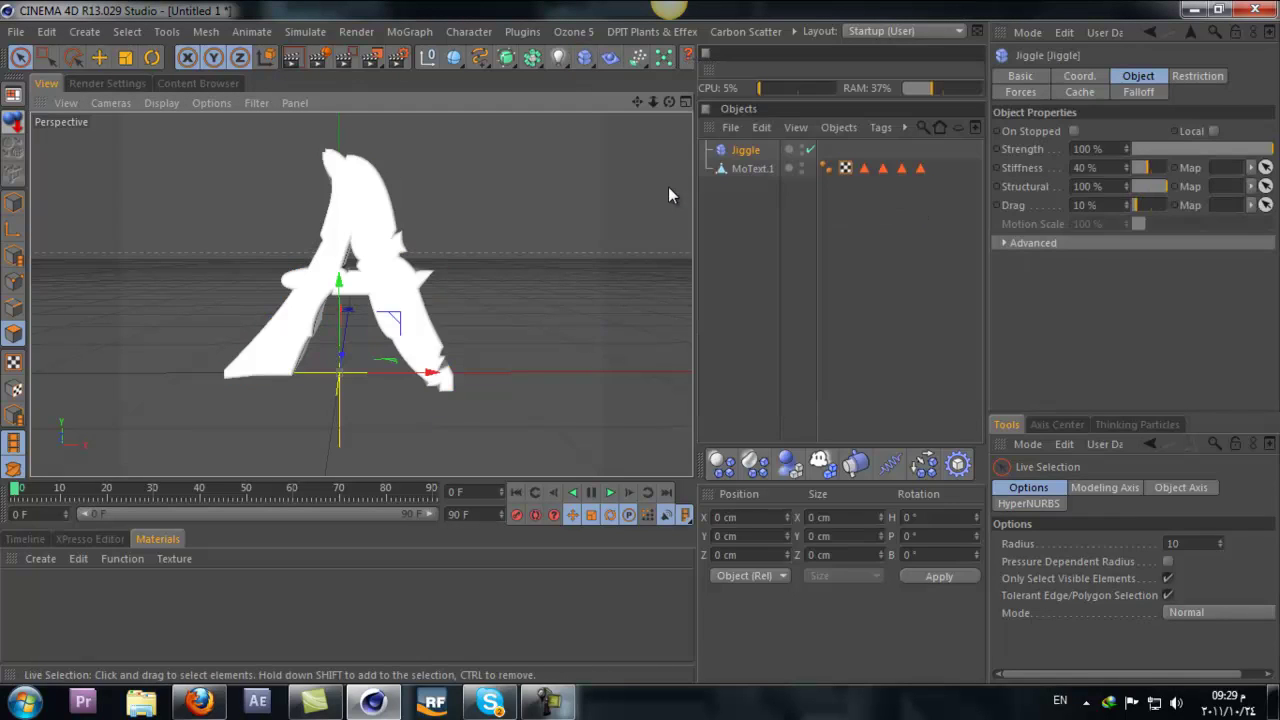
click(1140, 76)
double_click(1088, 167)
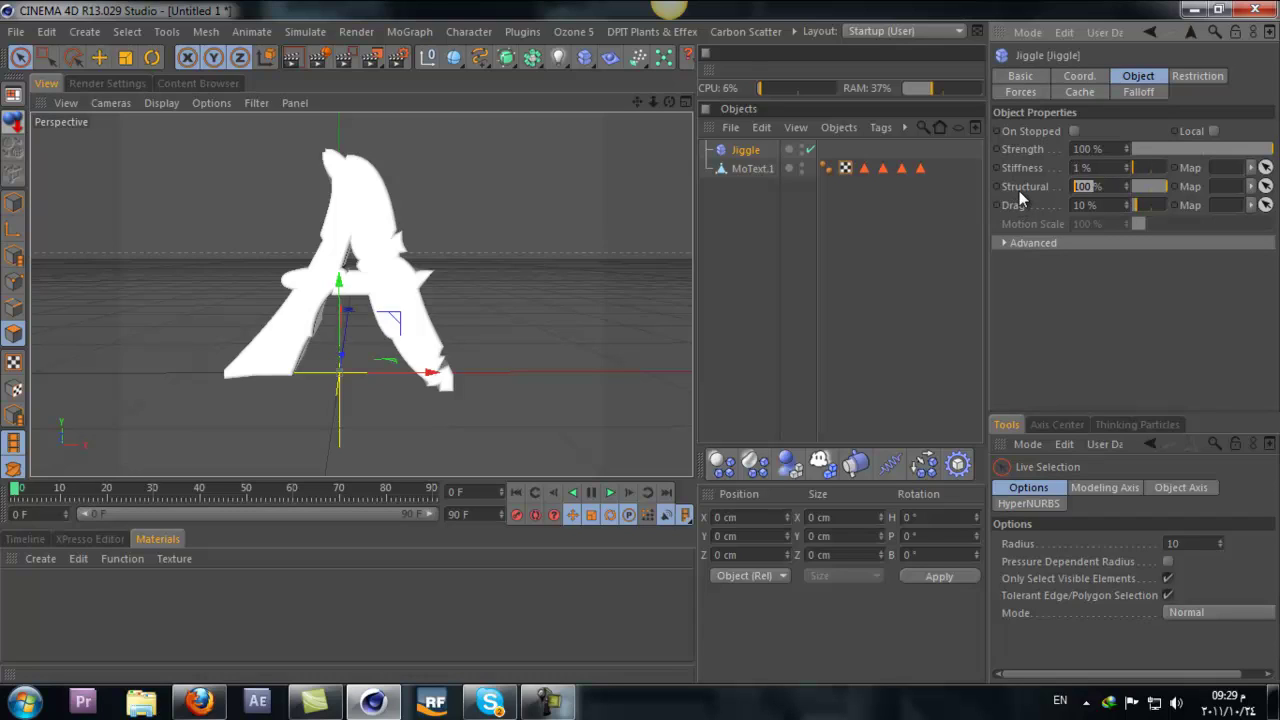
text(2)
key(Return)
click(1110, 206)
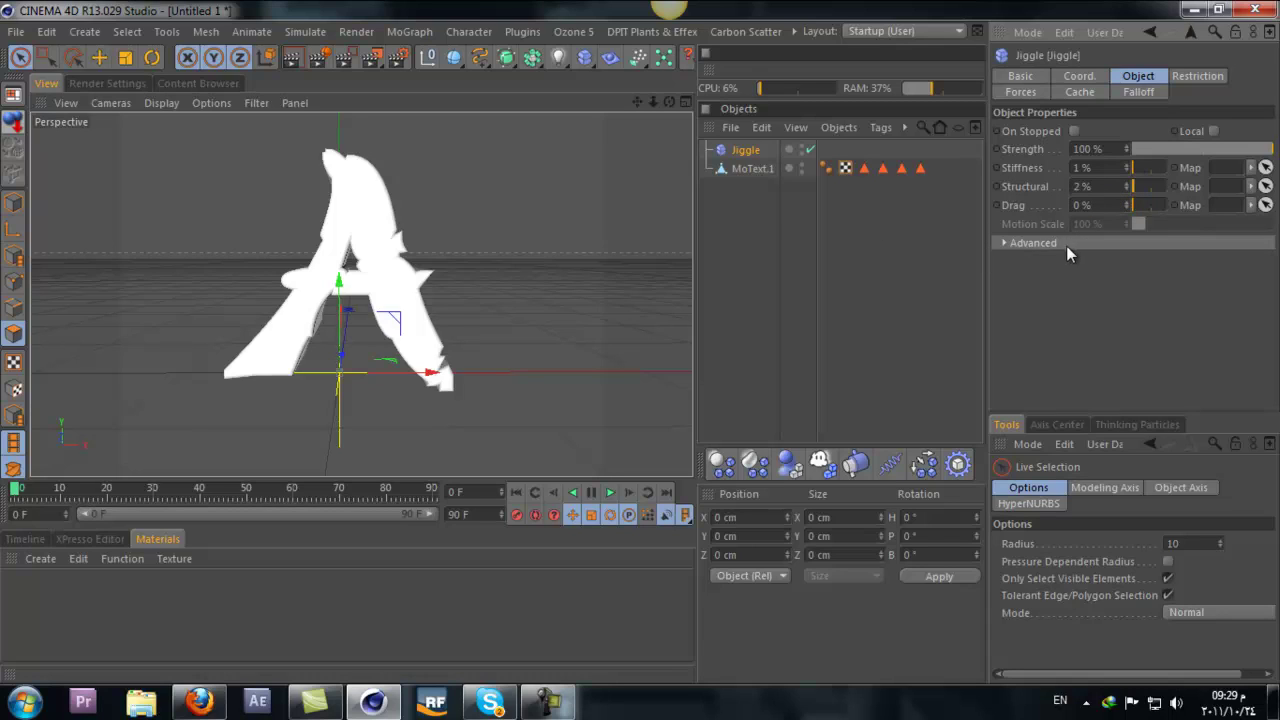
Step: In the Jiggle's Advanced settings, set Springs to 0 and Iterations to 20
click(1005, 243)
click(1092, 261)
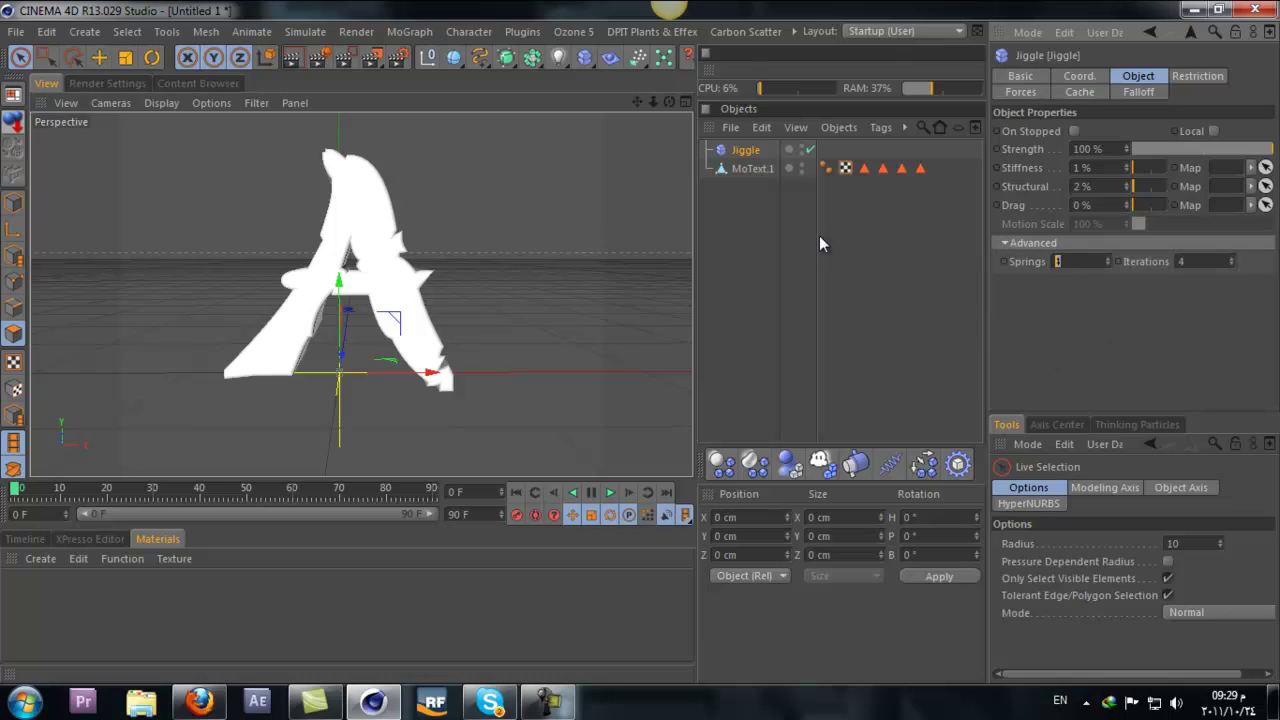
text(0)
click(1224, 260)
text(20)
Step: Add Attractor, Turbulence and Gravity forces to the scene
click(1007, 91)
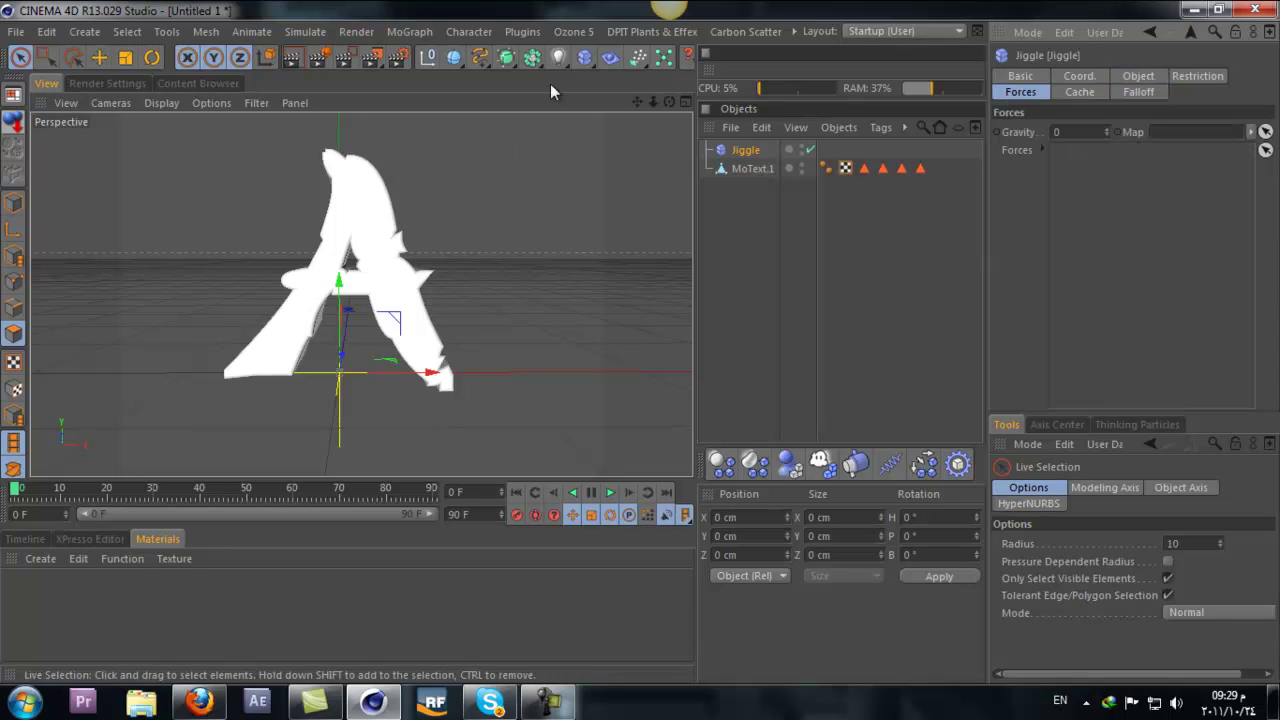
click(638, 58)
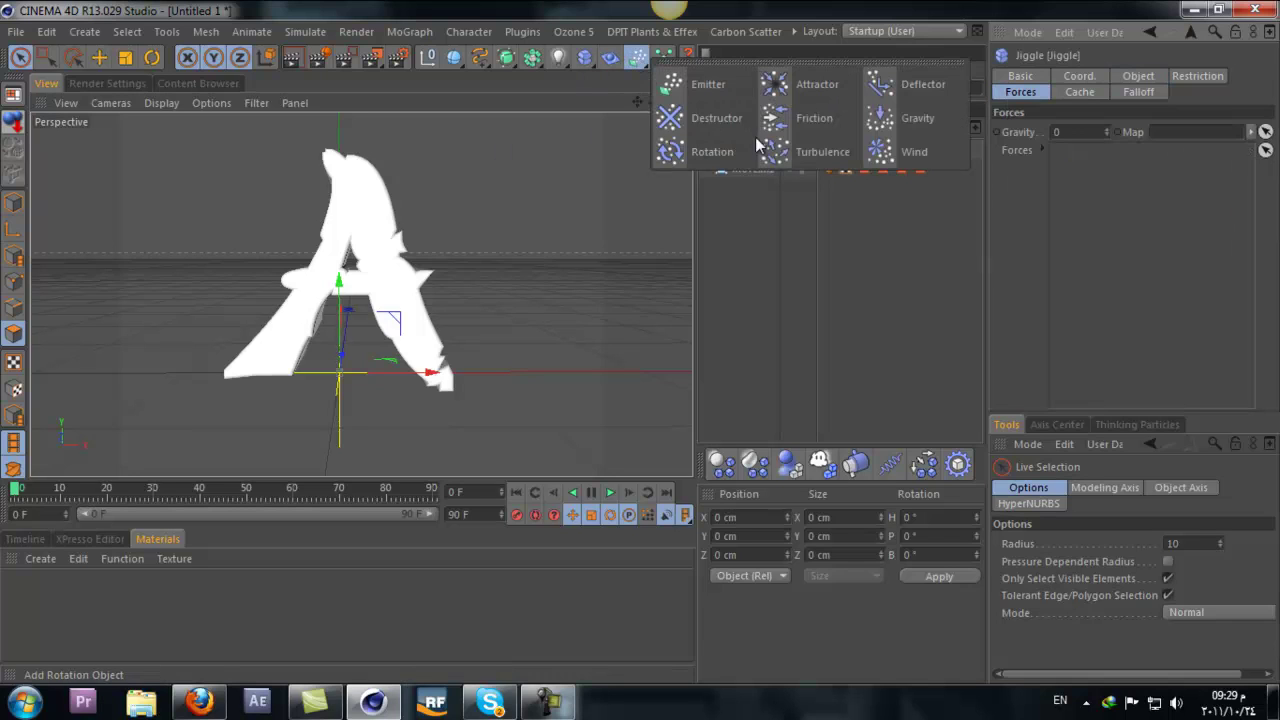
click(817, 89)
click(638, 58)
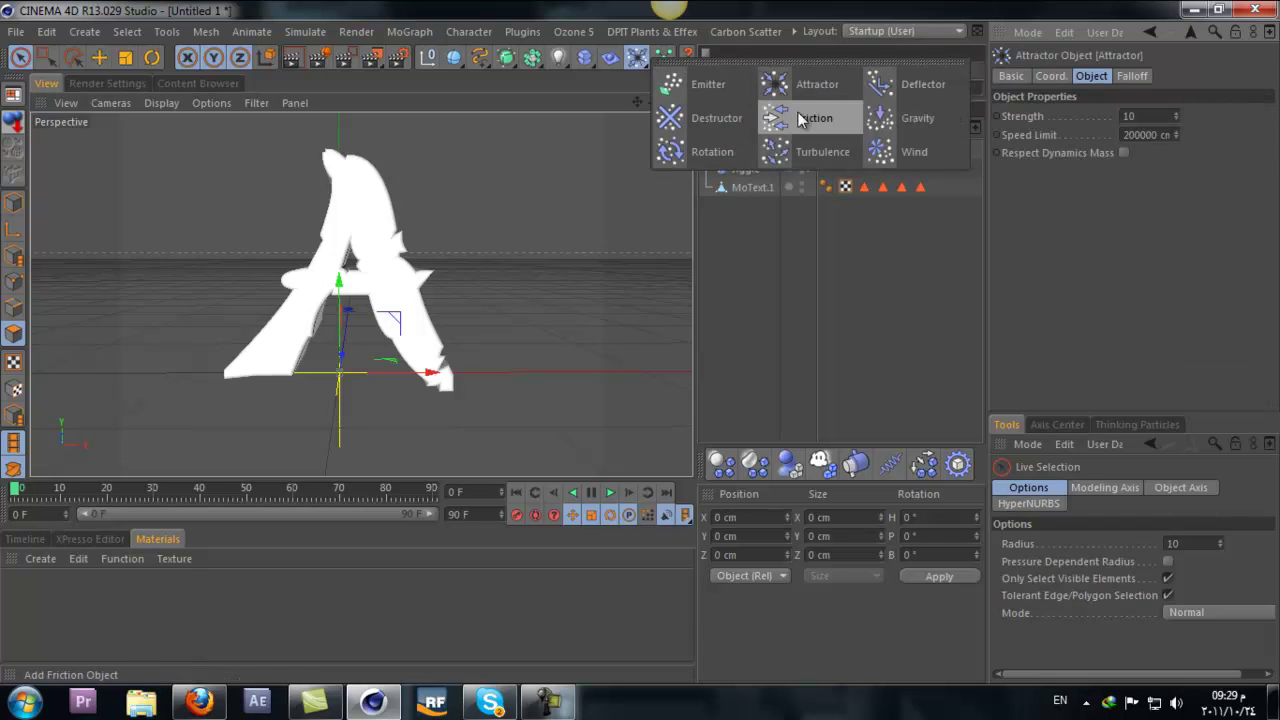
click(816, 148)
click(637, 57)
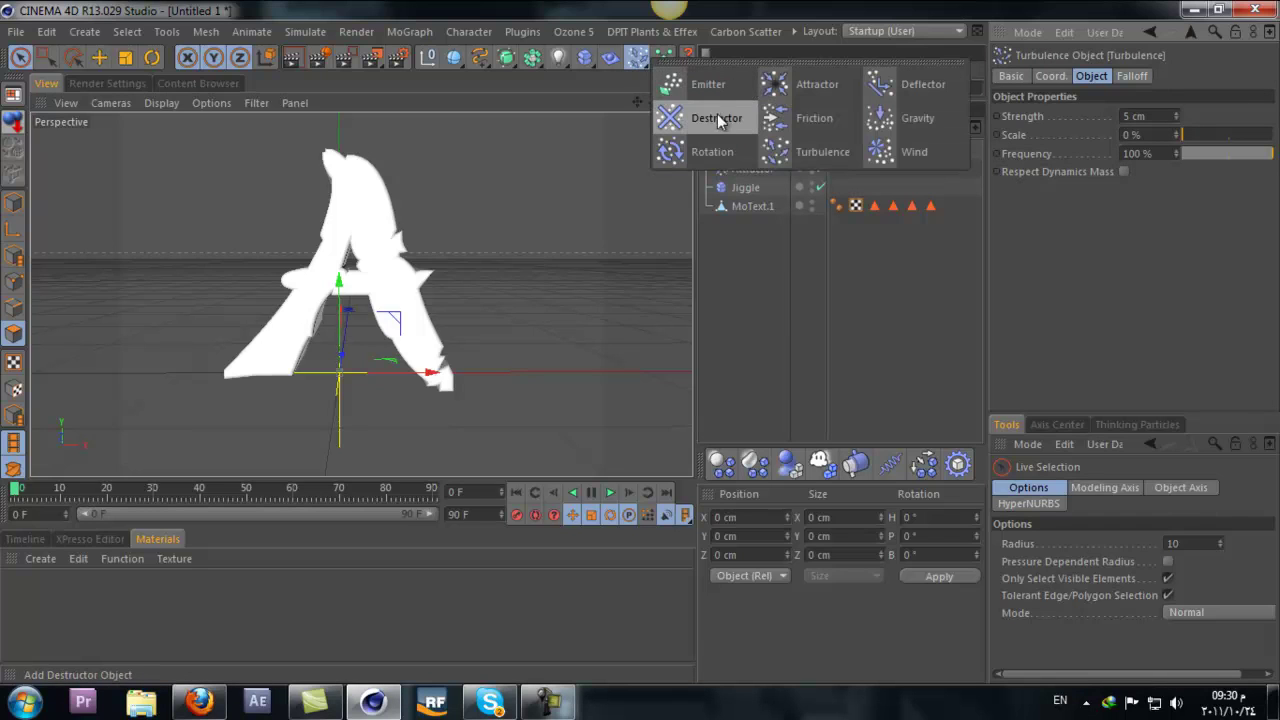
click(892, 120)
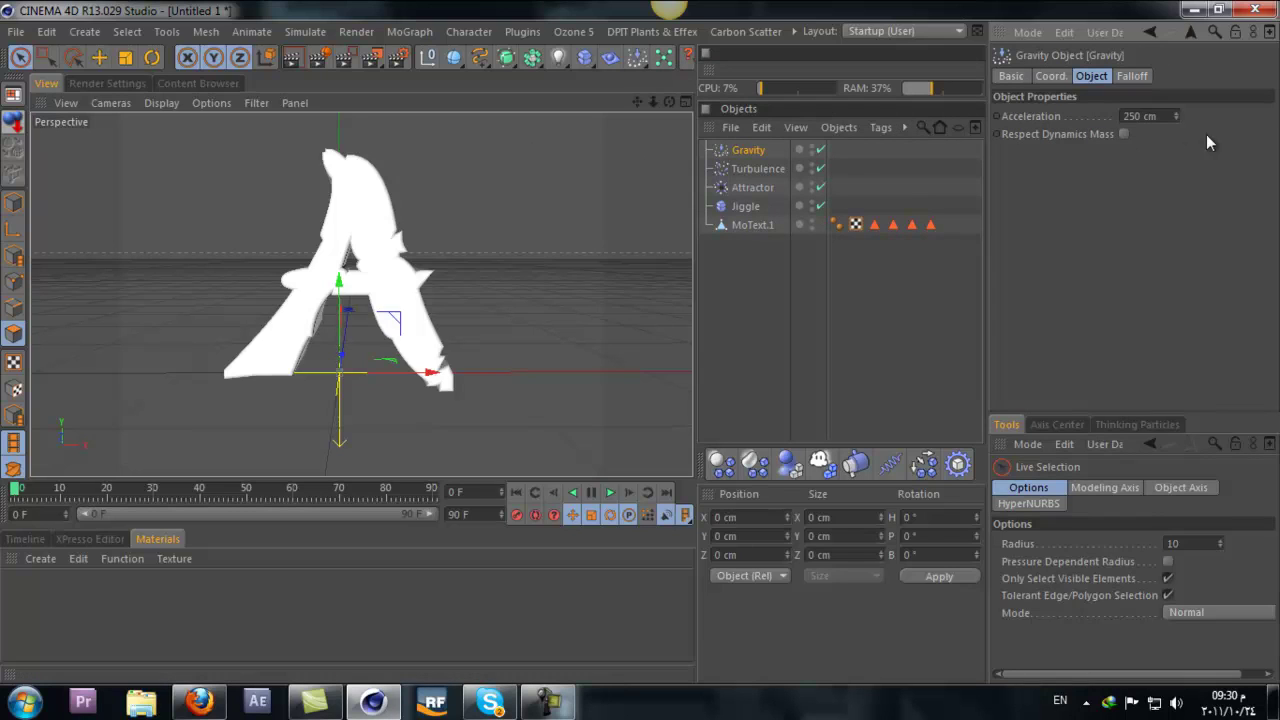
Step: Set Gravity acceleration to 100 cm and Turbulence strength 50 cm, scale 100 %
click(1140, 116)
text(100)
key(Return)
click(757, 168)
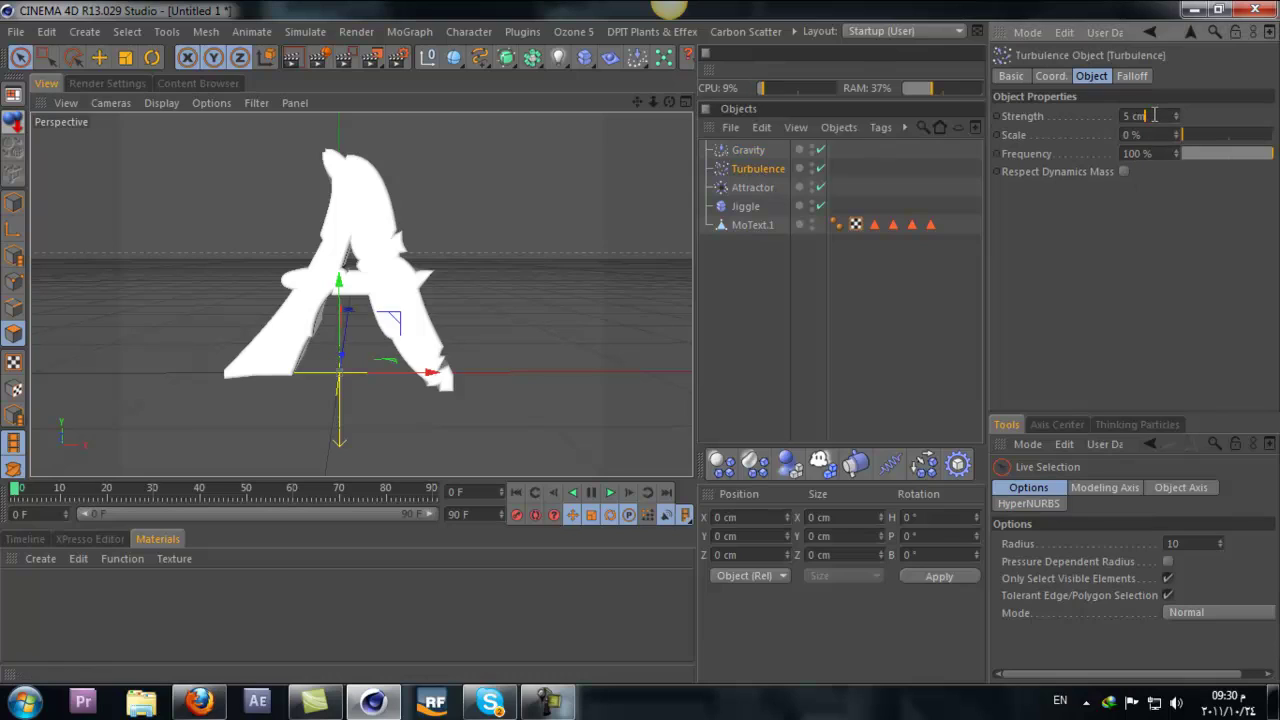
click(1154, 116)
text(50)
key(Tab)
text(1)
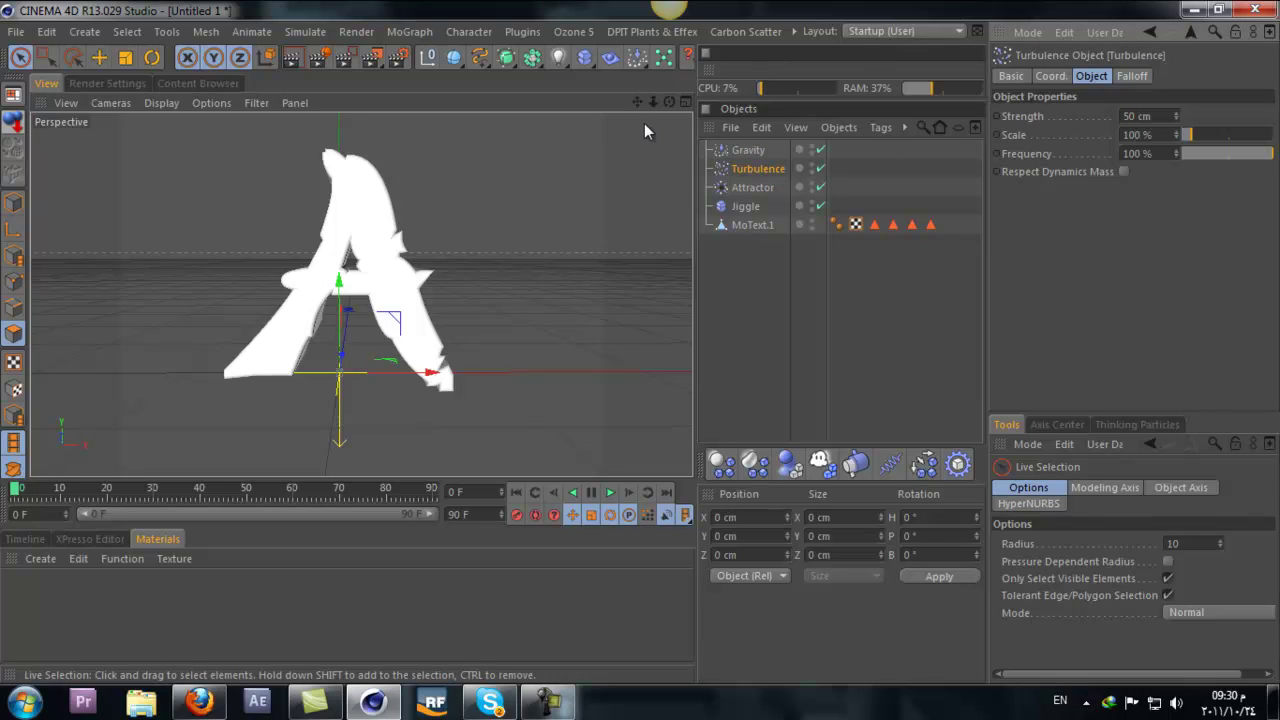
Step: Give the Attractor Strength -500 and Speed Limit 2000 cm
click(760, 187)
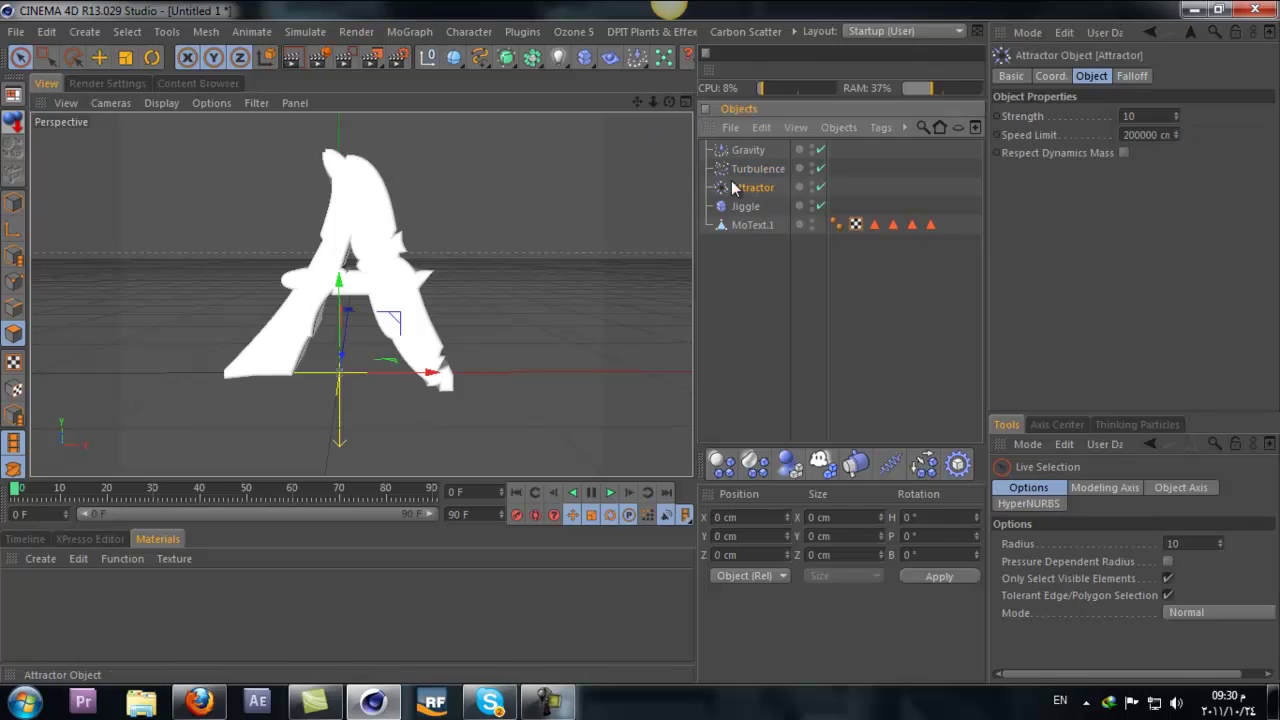
click(1146, 116)
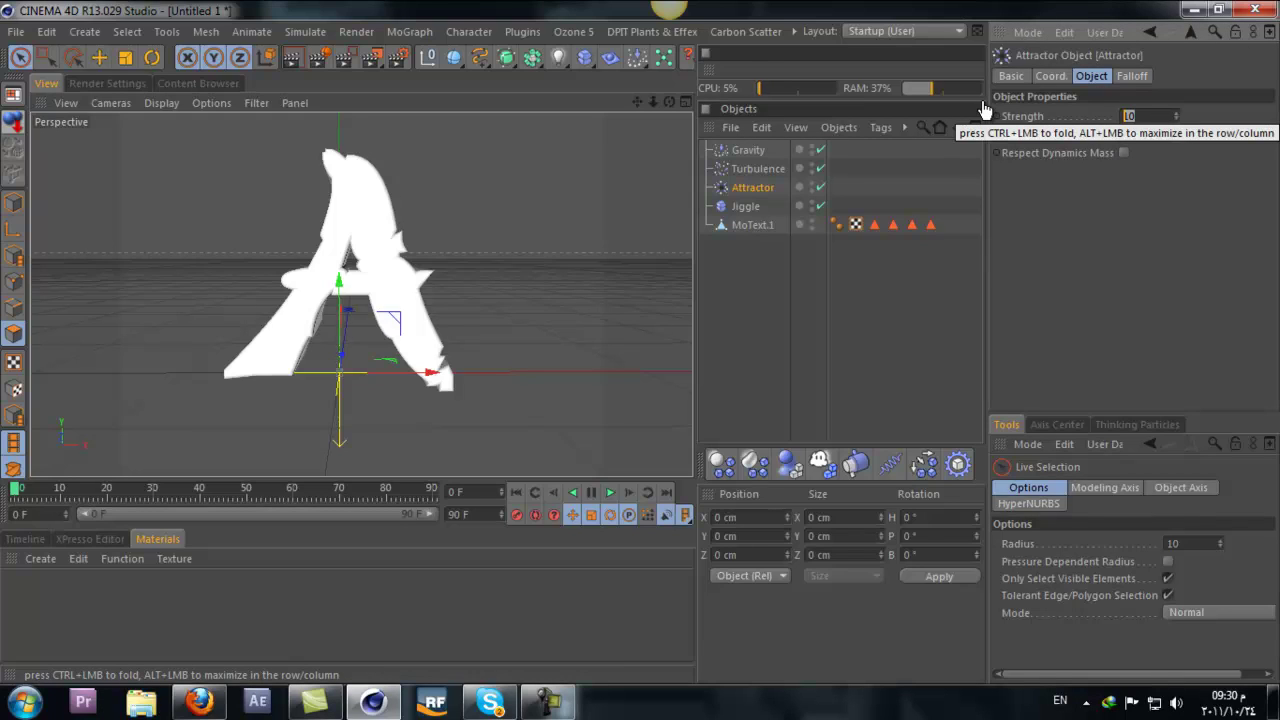
key(BackSpace)
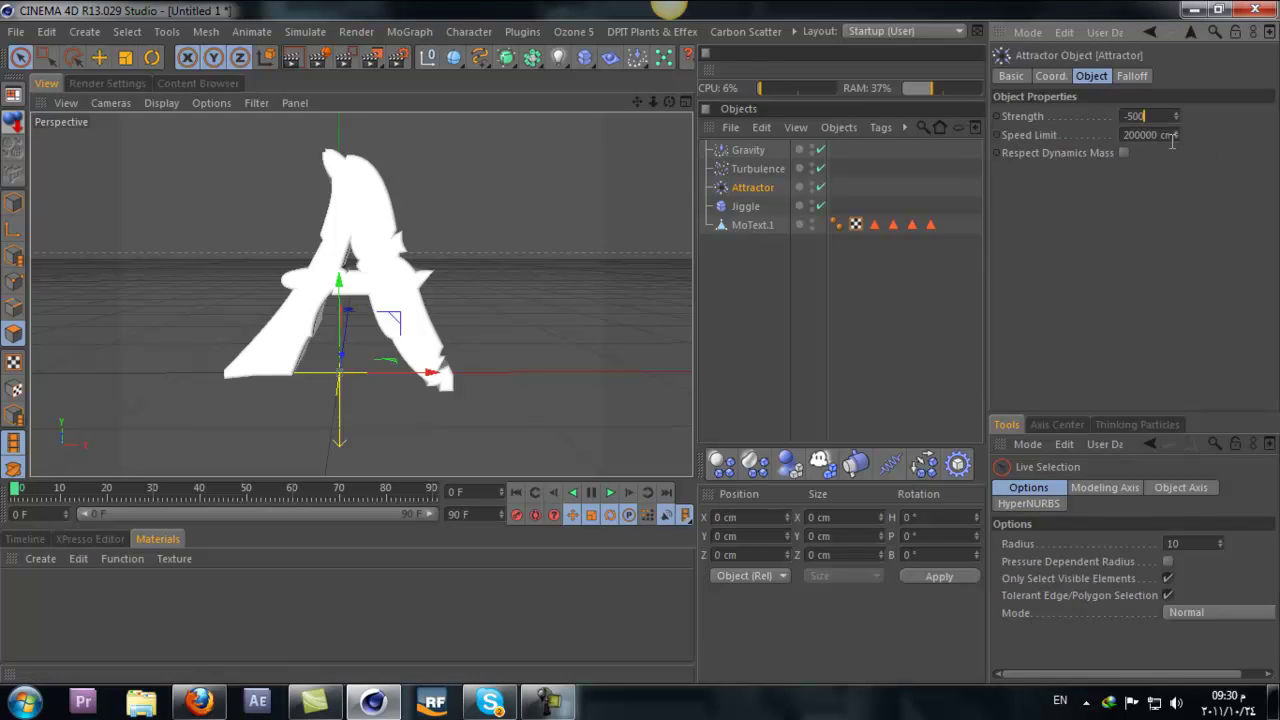
click(1160, 136)
text(2000)
click(744, 206)
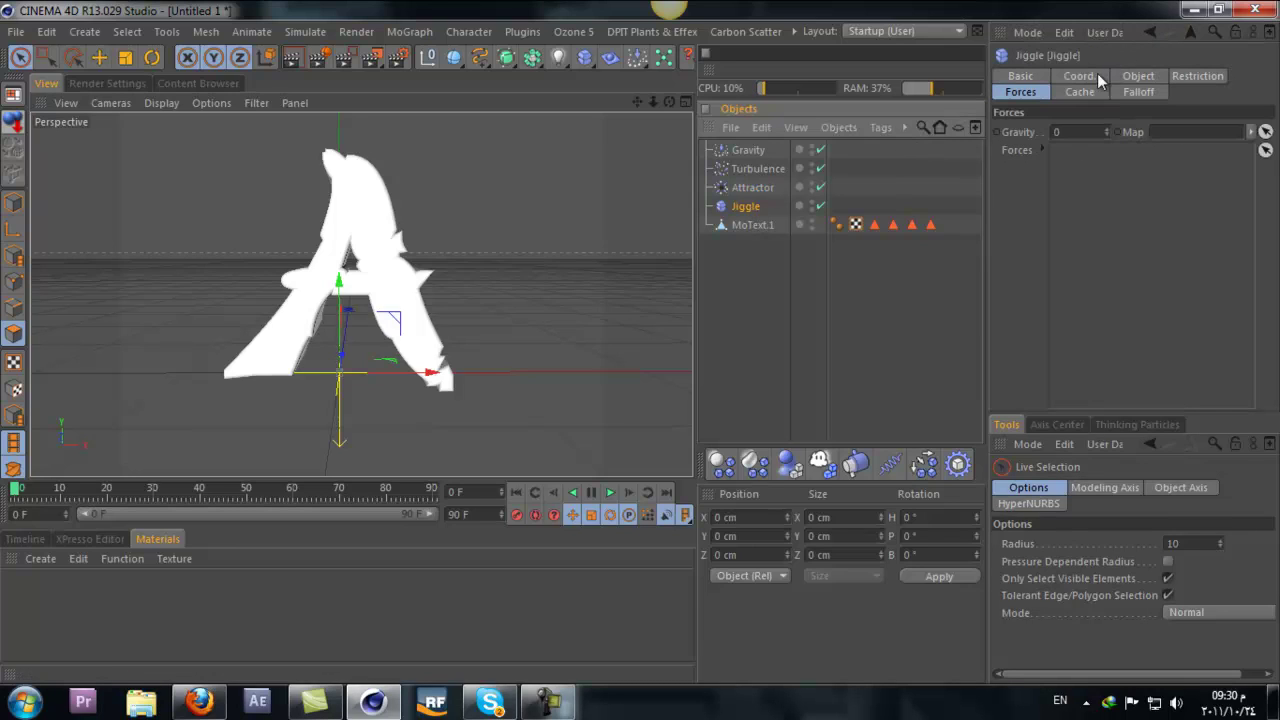
Step: Drag Gravity, Turbulence and Attractor into Jiggle's Forces list, then nest Jiggle under MoText.1
click(1020, 93)
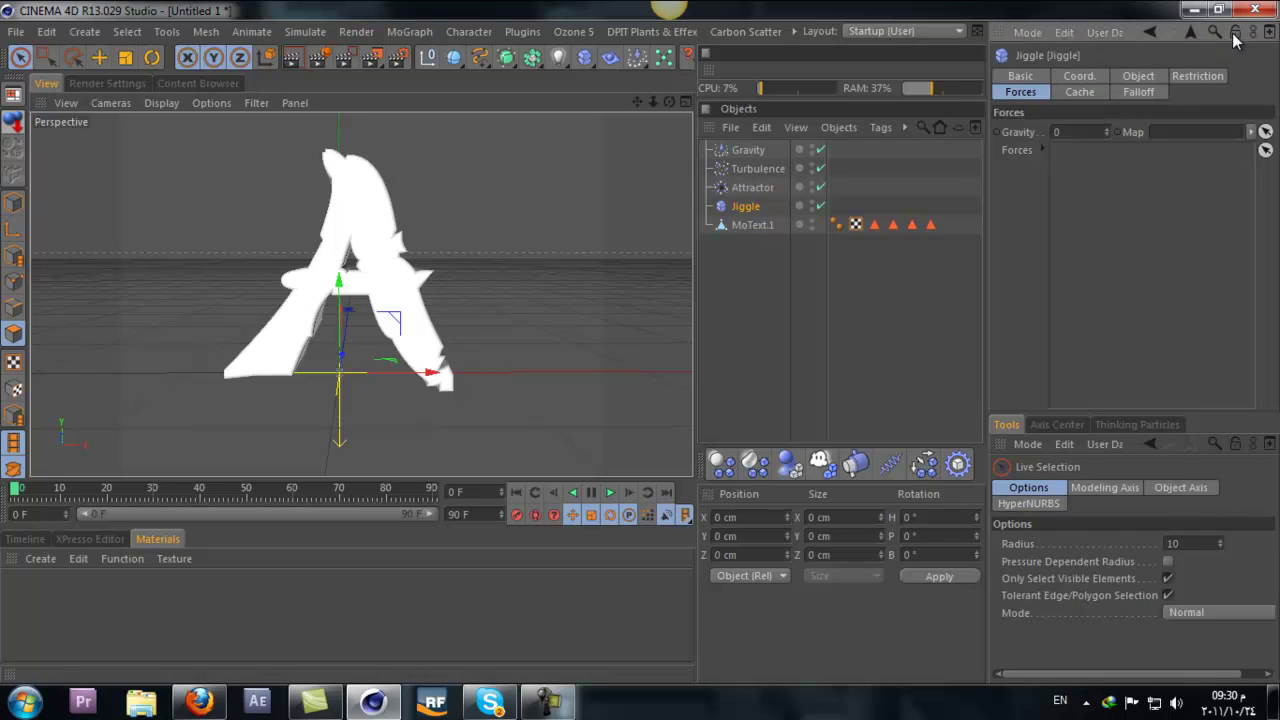
click(760, 152)
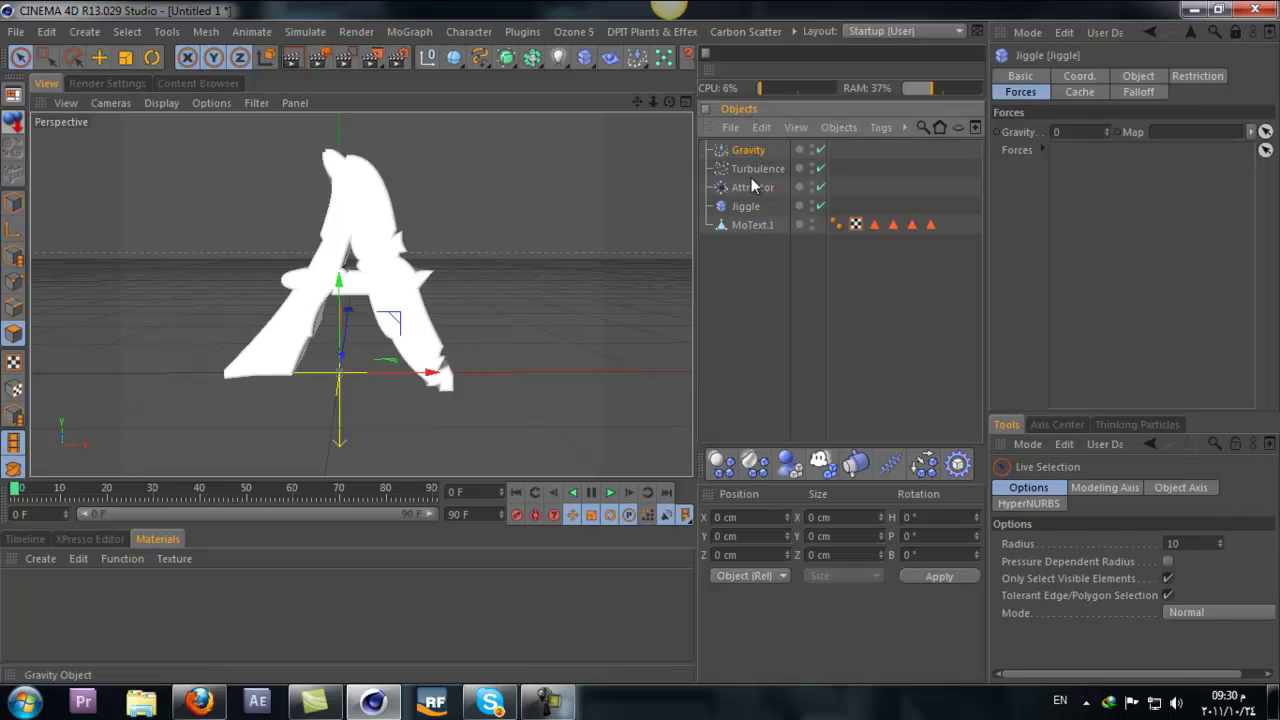
shift+click(752, 187)
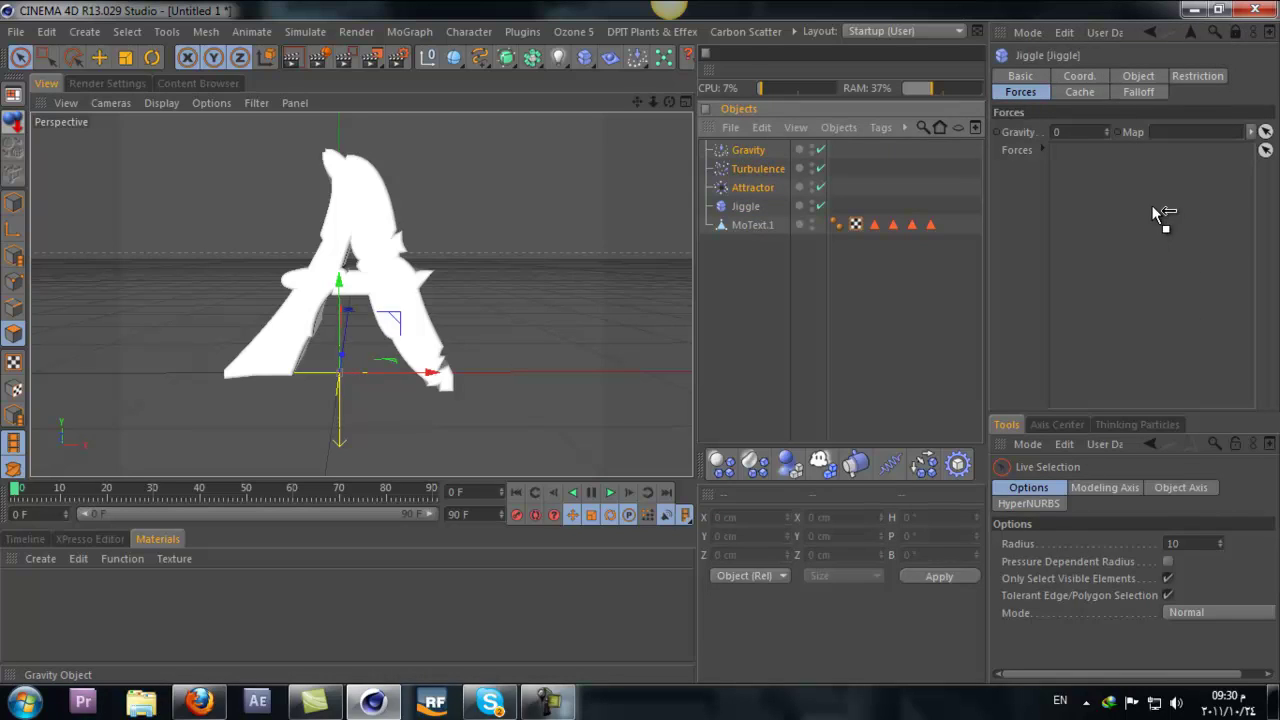
drag(1160, 213, 1132, 228)
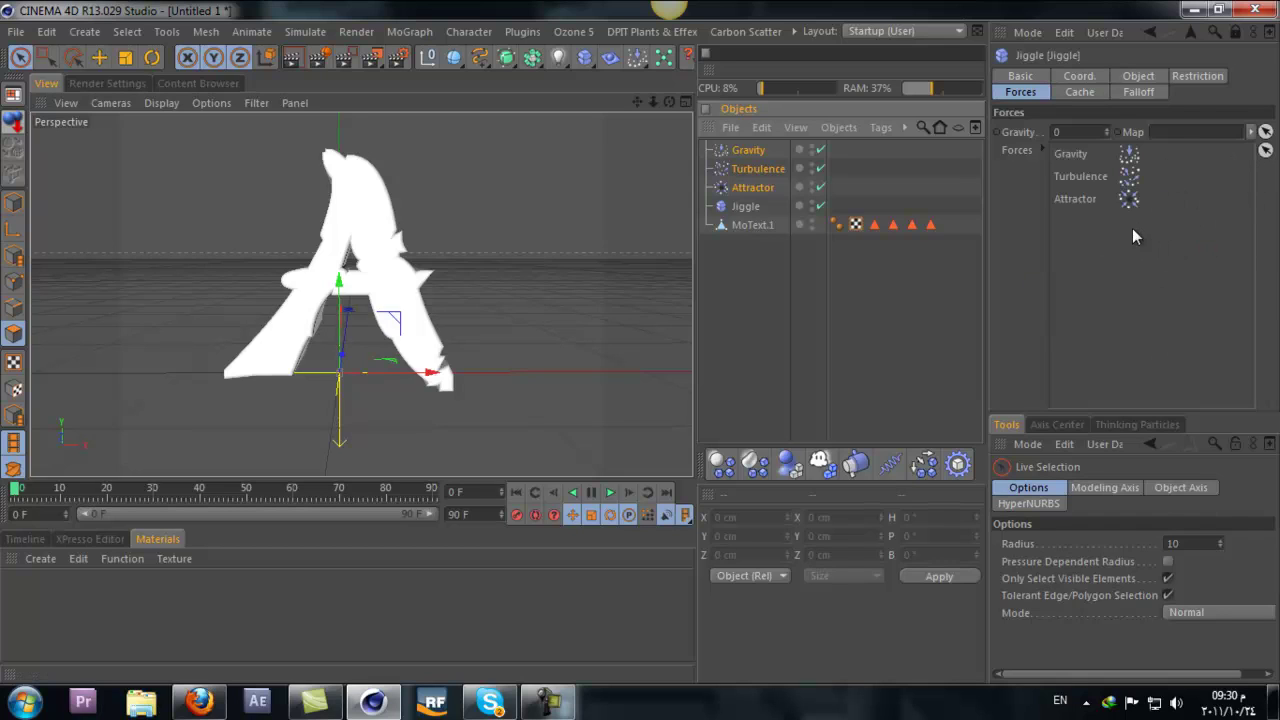
click(1236, 32)
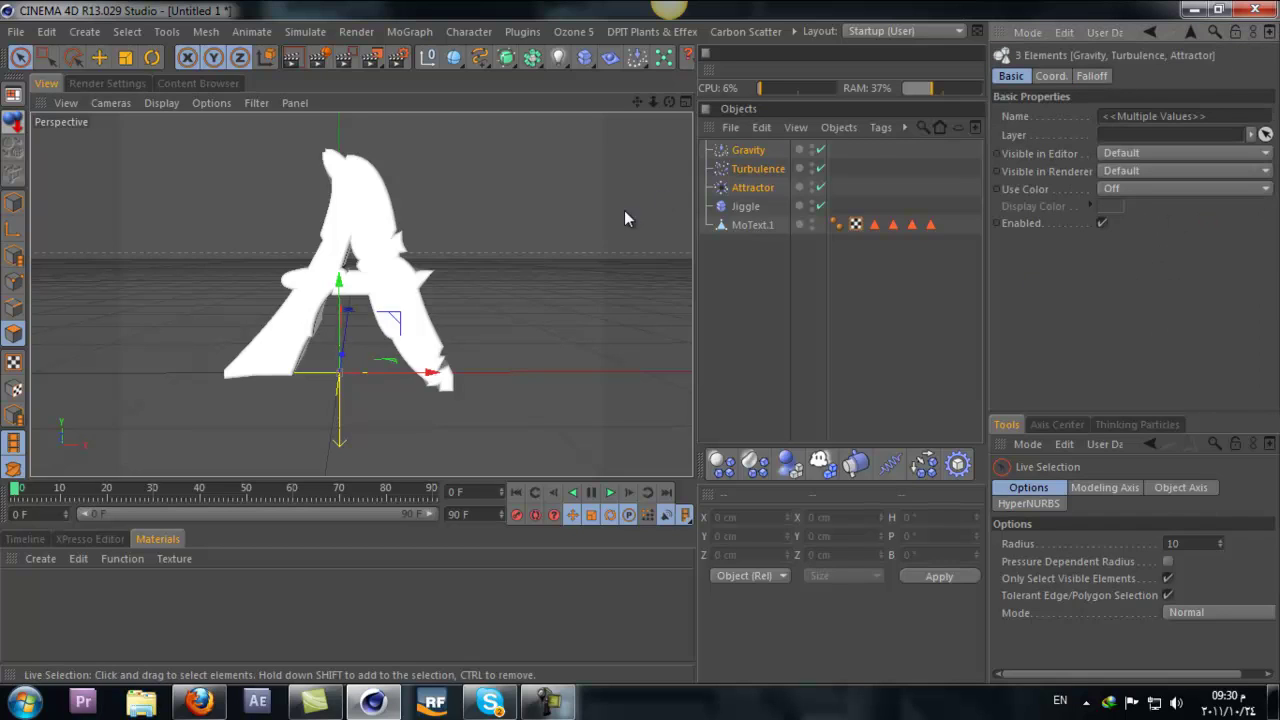
mouse_move(745, 208)
mouse_down()
mouse_move(698, 232)
mouse_move(739, 224)
mouse_up()
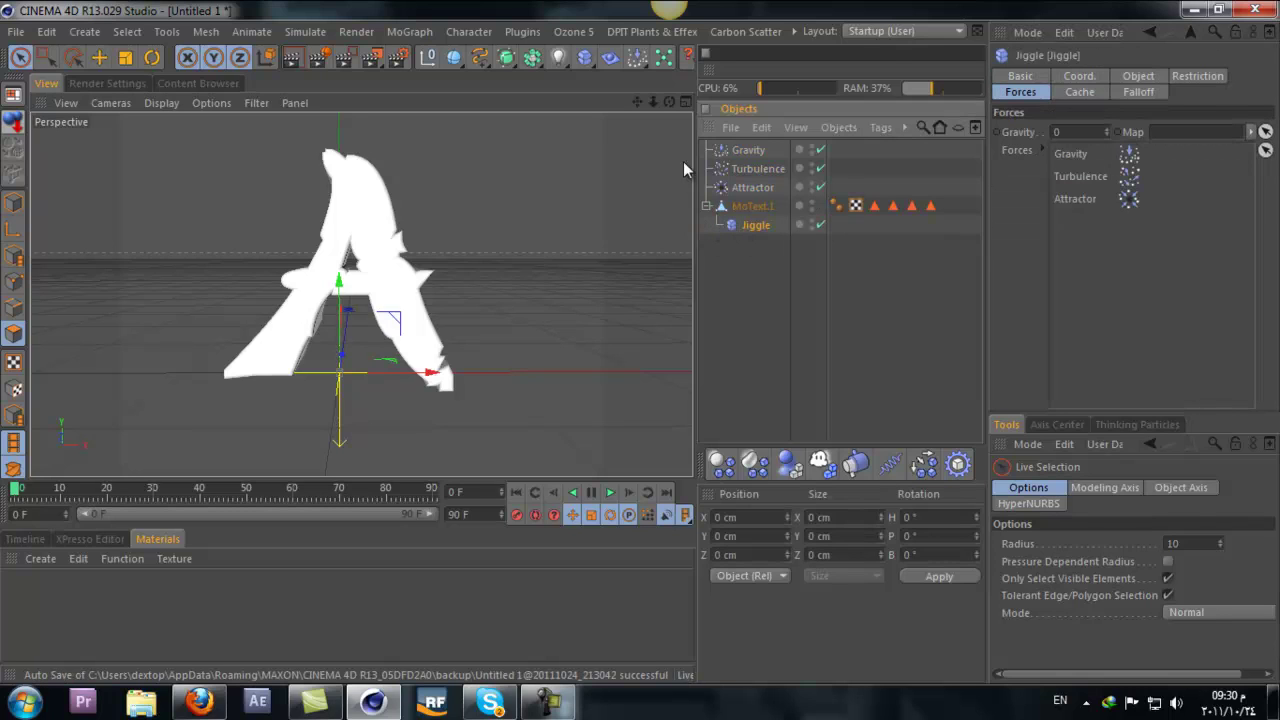
Step: Play and stop the tearing simulation, rewind to frame 0, and select the Attractor
click(1150, 77)
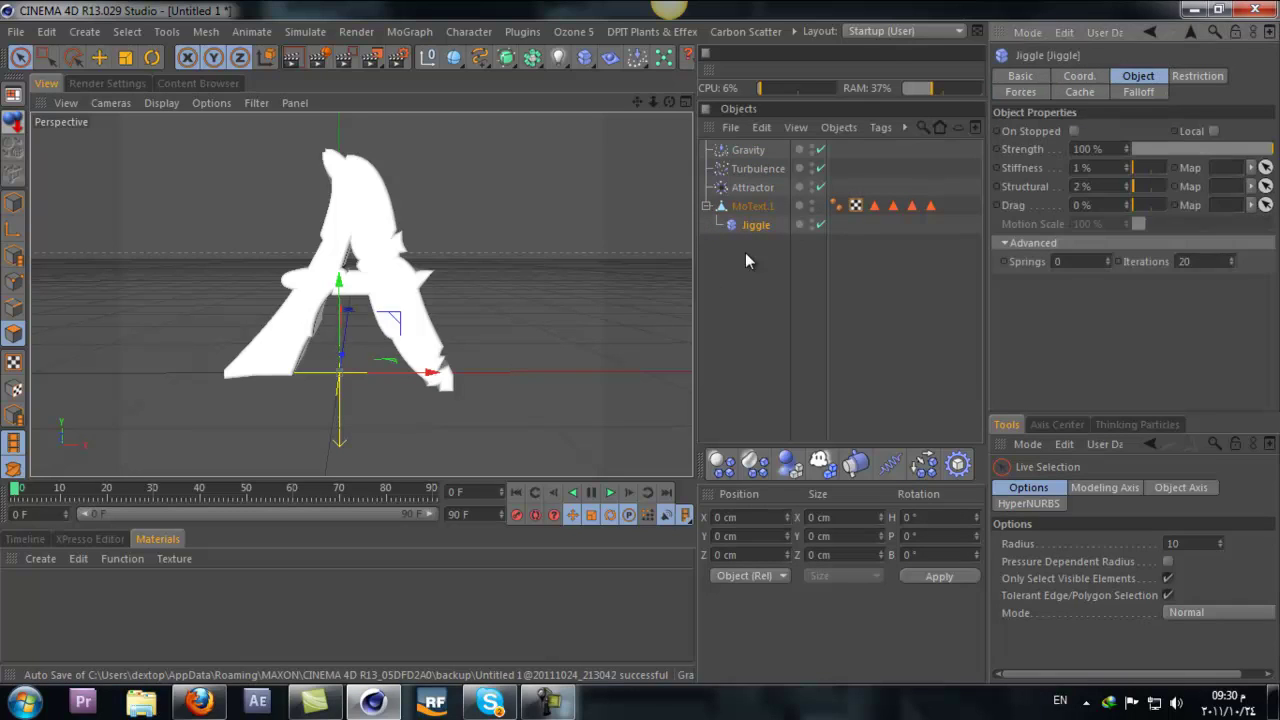
click(605, 494)
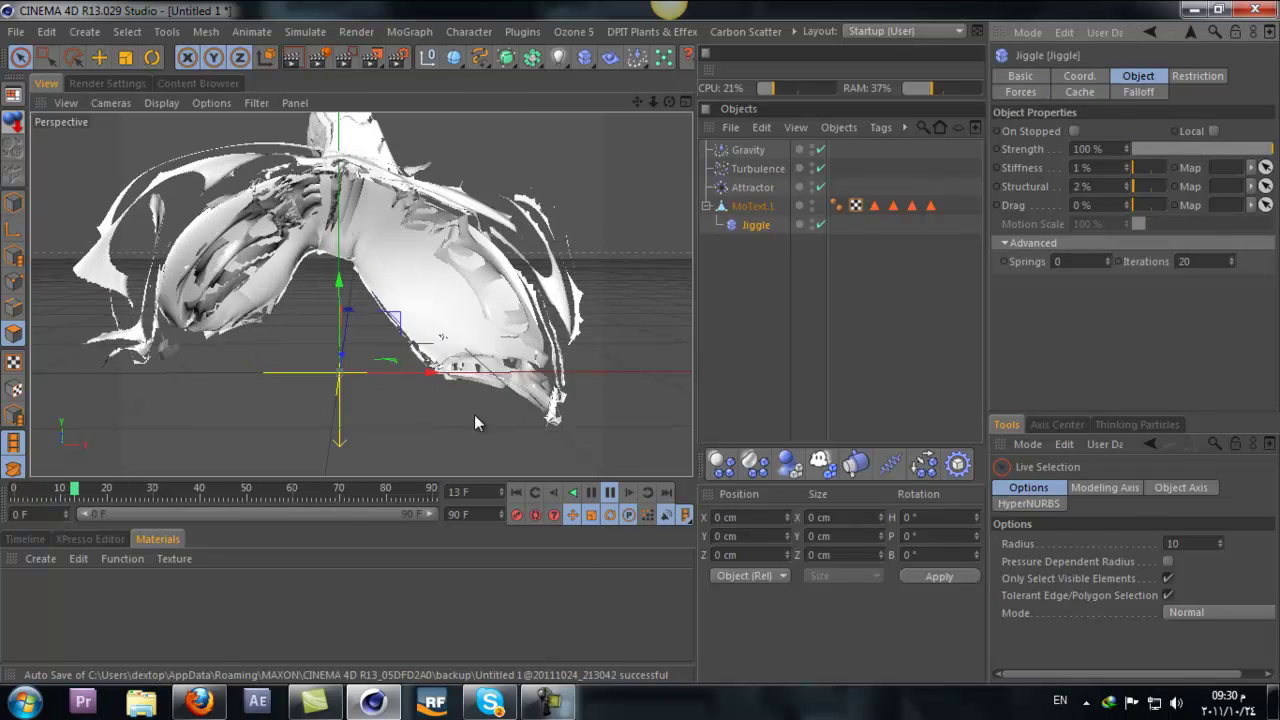
key(F8)
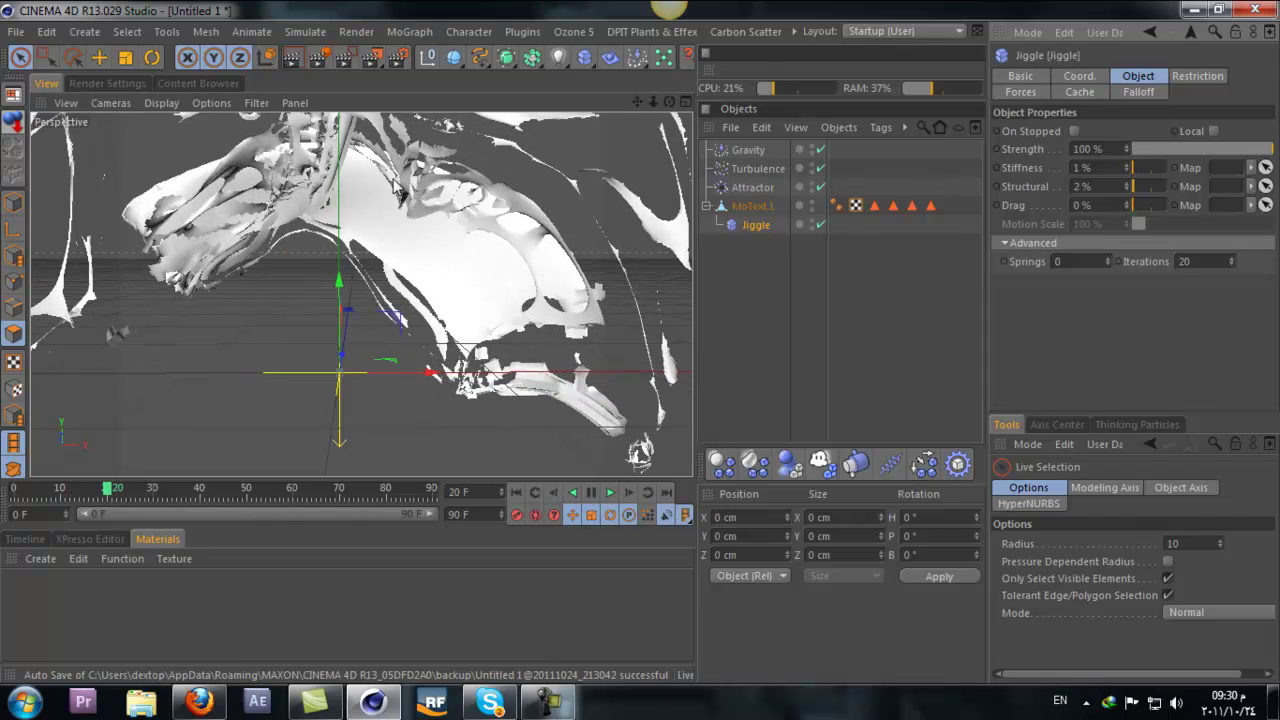
click(515, 493)
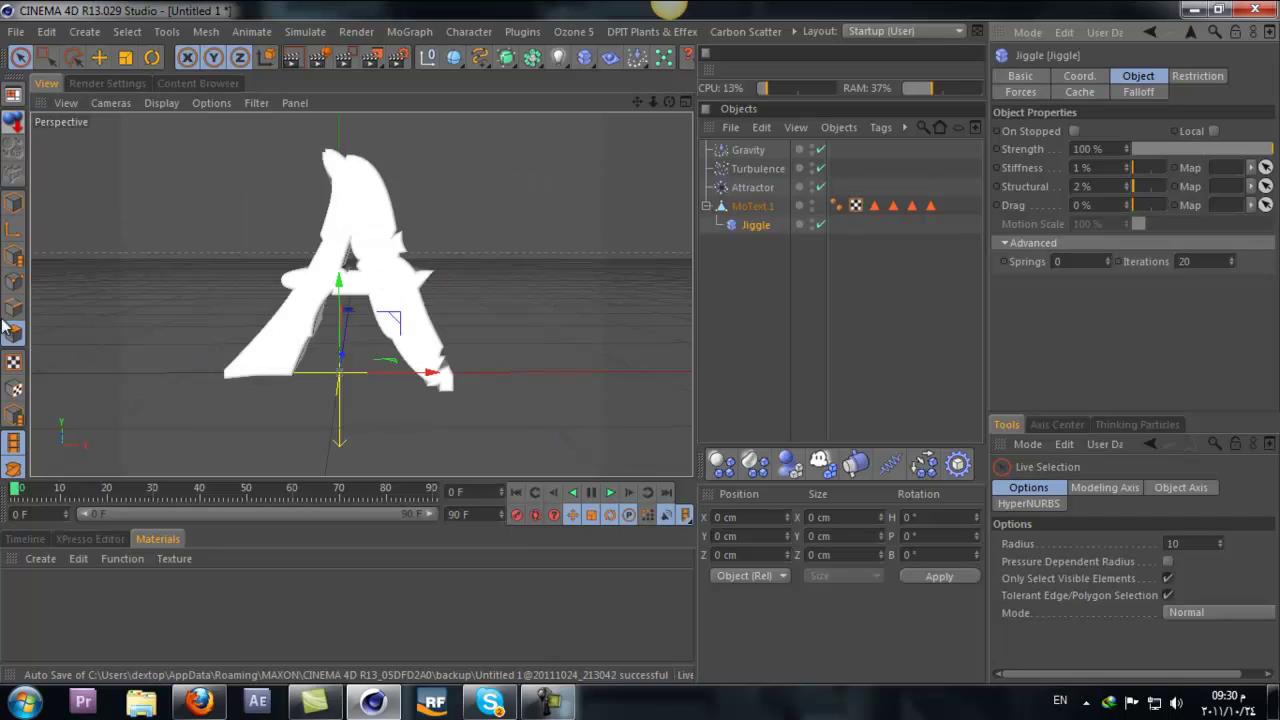
click(609, 492)
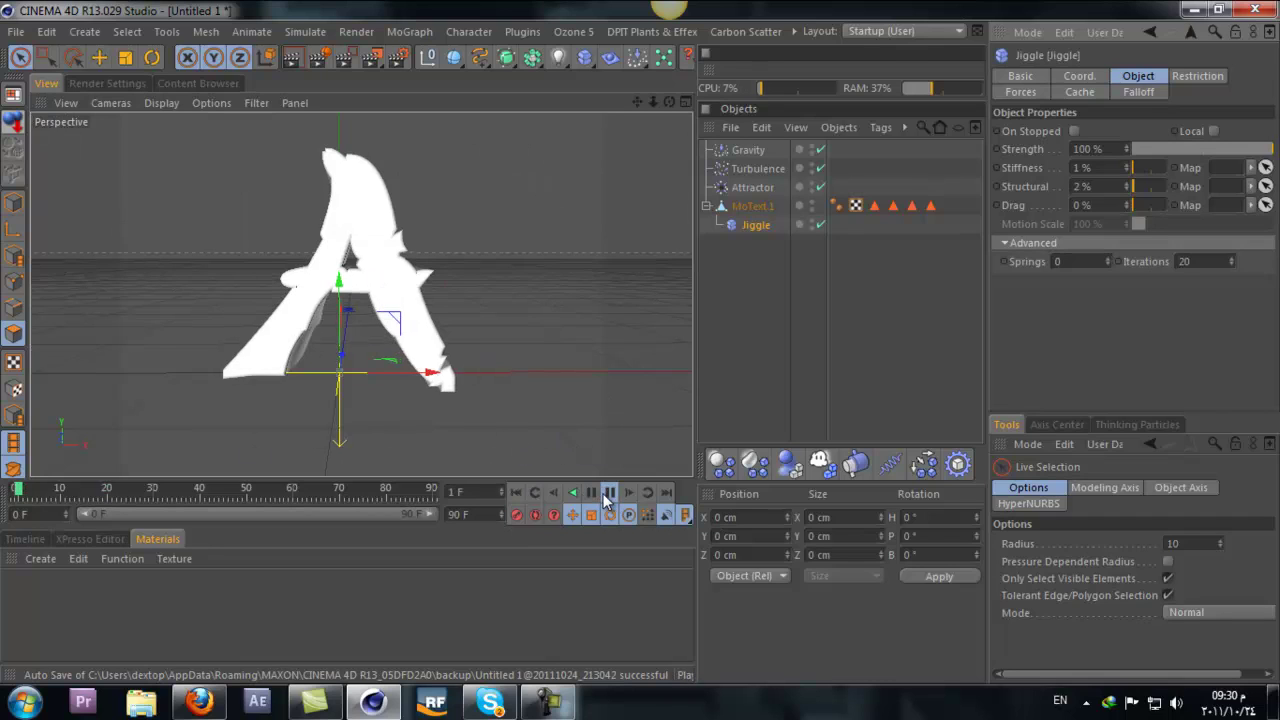
click(609, 492)
click(515, 493)
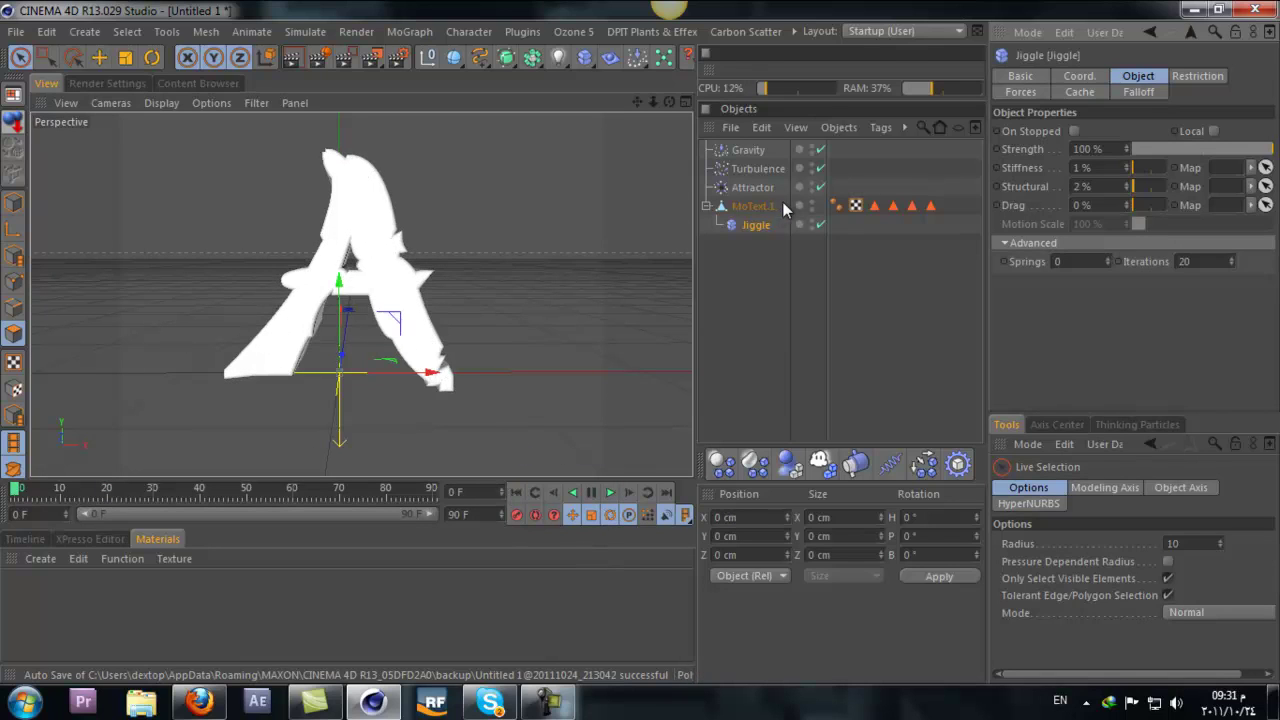
click(758, 188)
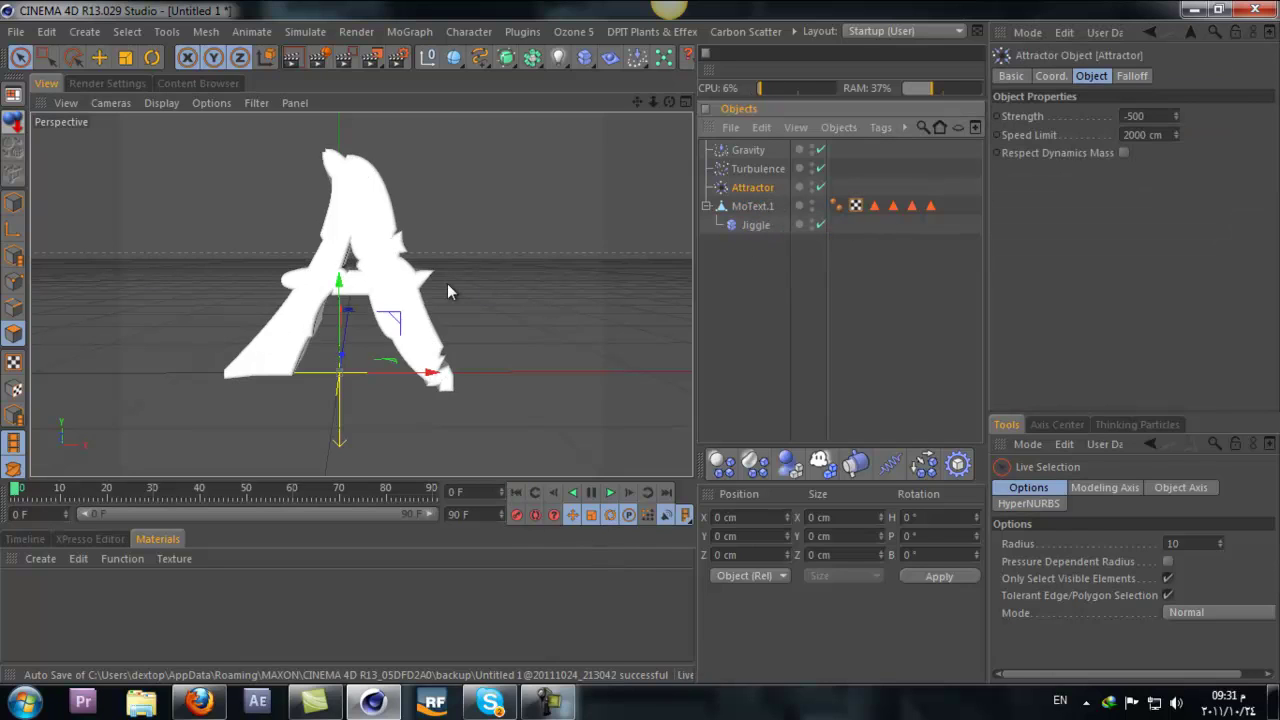
Step: Raise the Attractor about 62 cm, nudge it along X, then preview and rewind
drag(343, 306, 358, 206)
drag(410, 273, 421, 276)
click(617, 490)
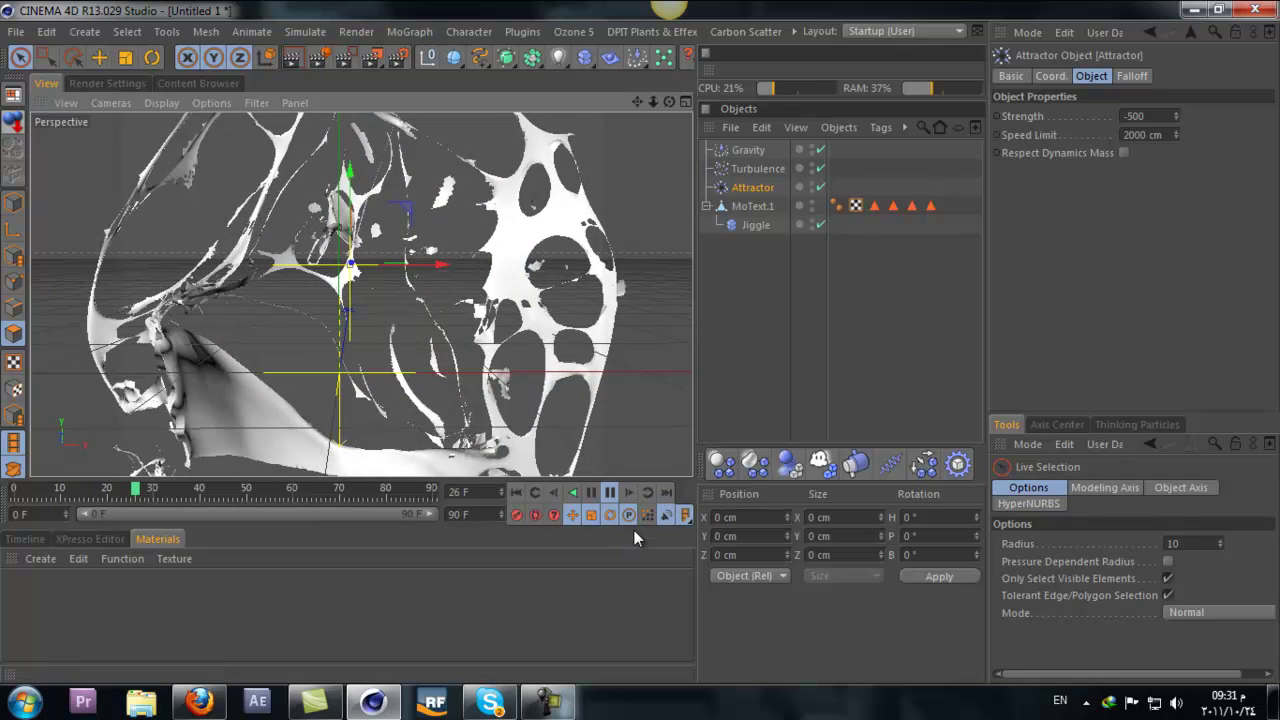
click(610, 492)
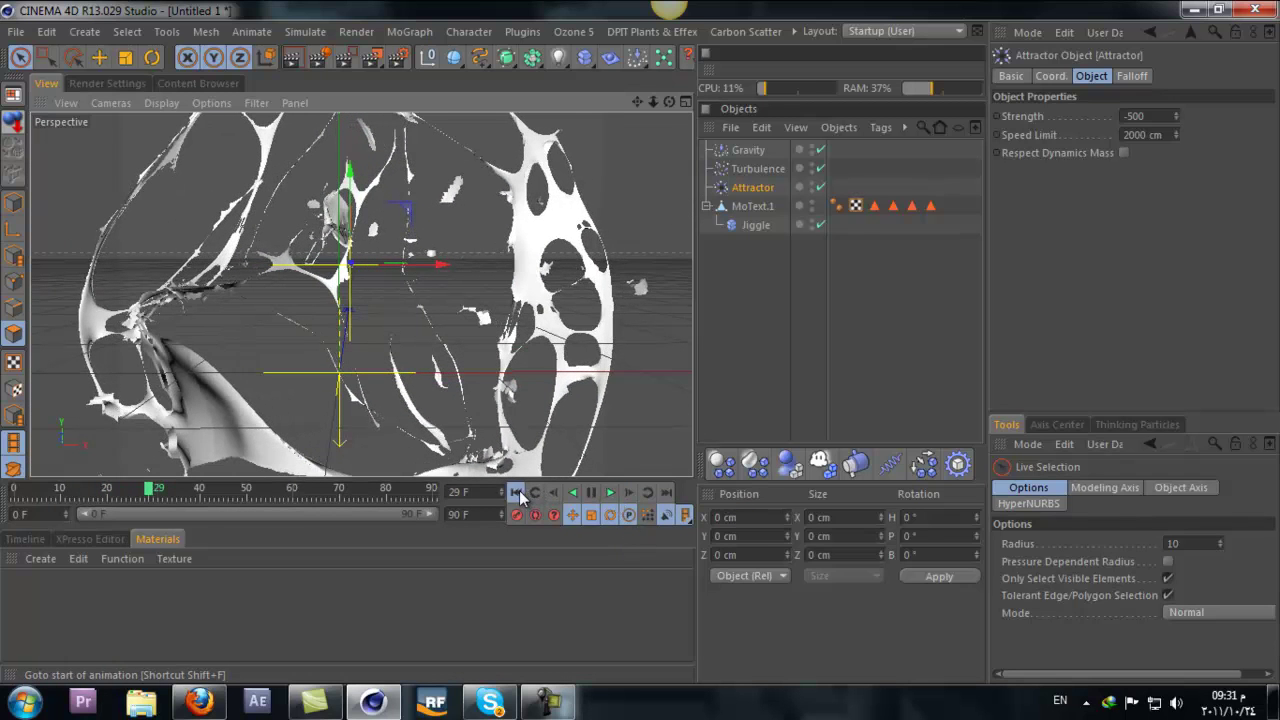
click(516, 492)
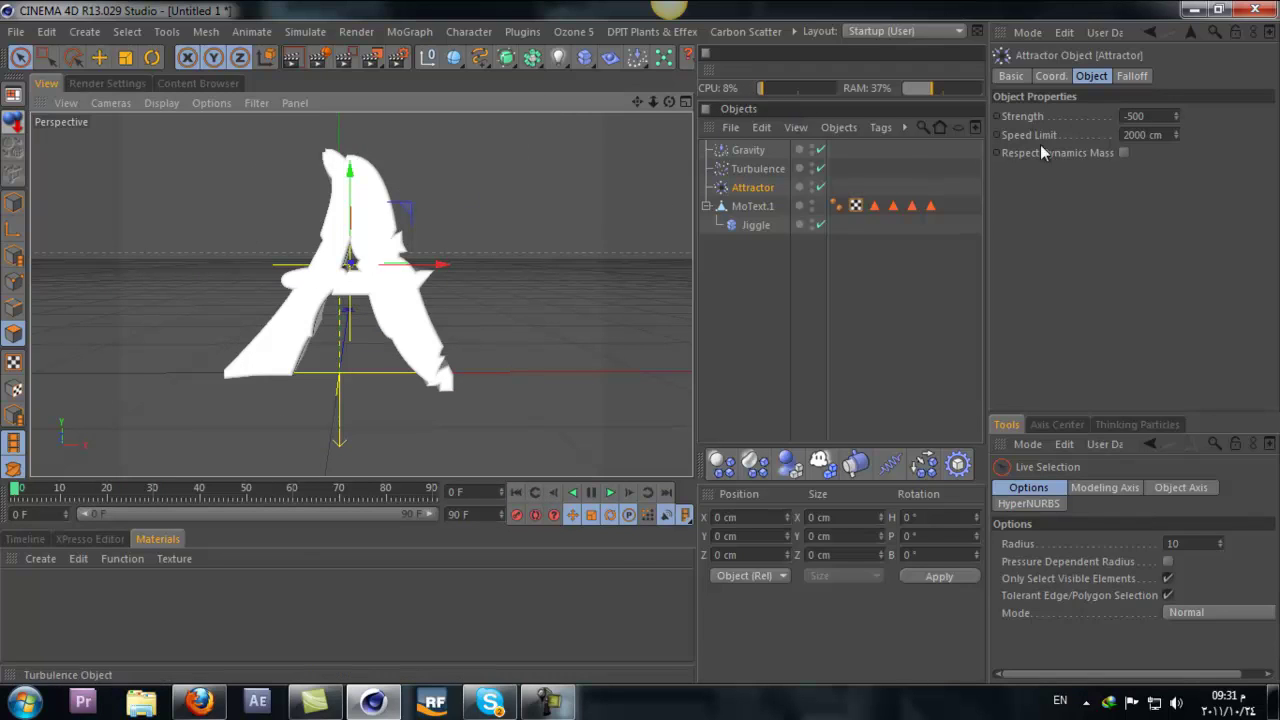
Step: Set the Attractor Strength to 500 and play the simulation
click(1150, 116)
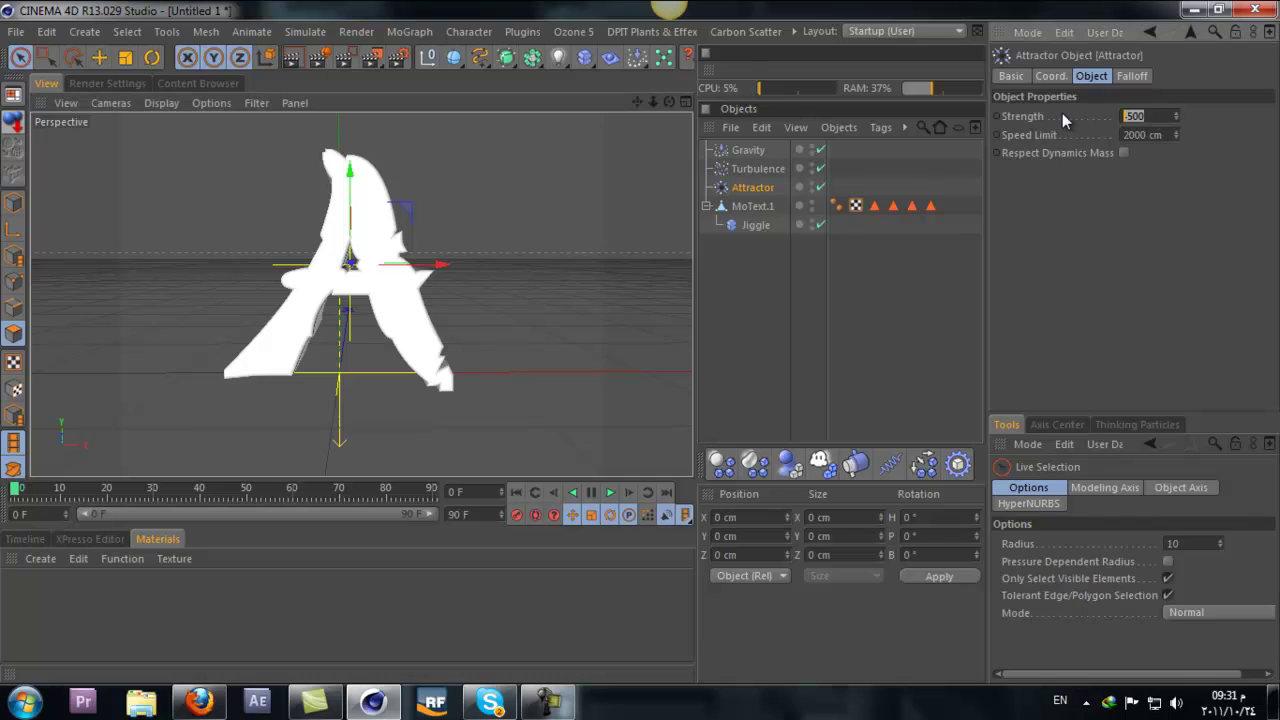
text(500)
key(Return)
click(610, 495)
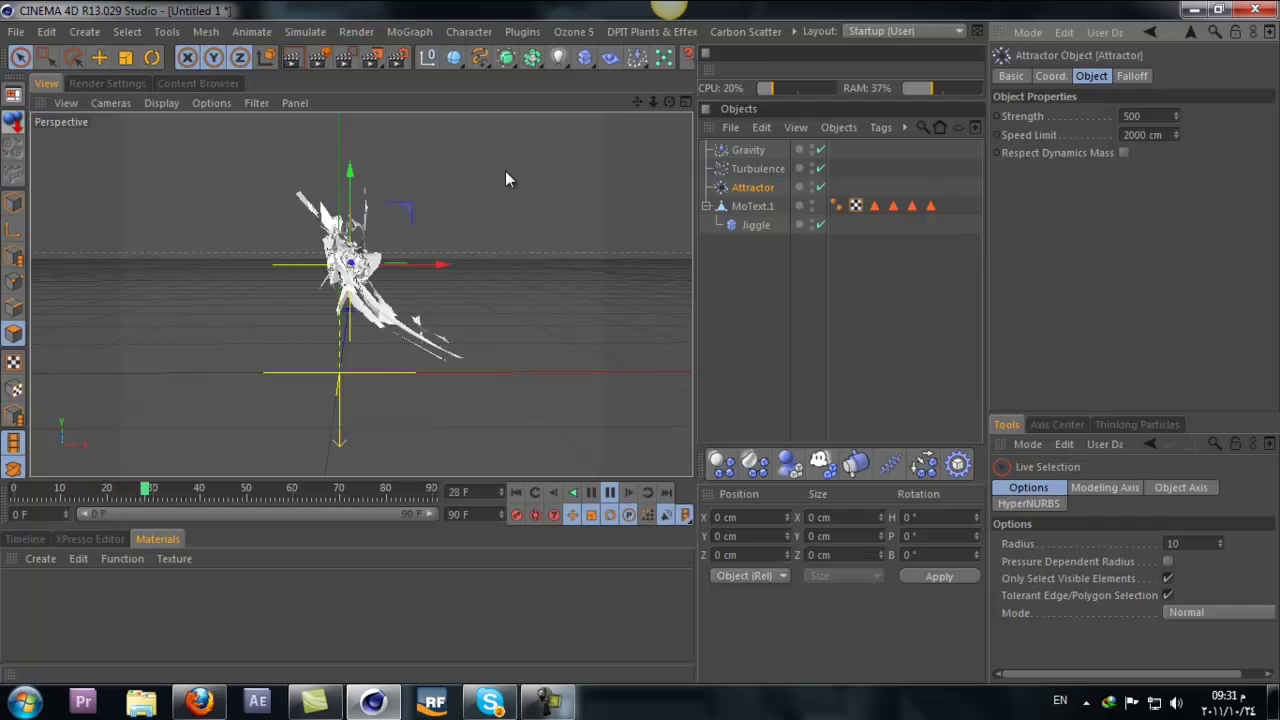
Step: Check the Gravity and Turbulence settings, then return the Attractor Strength to -500
click(747, 152)
click(755, 205)
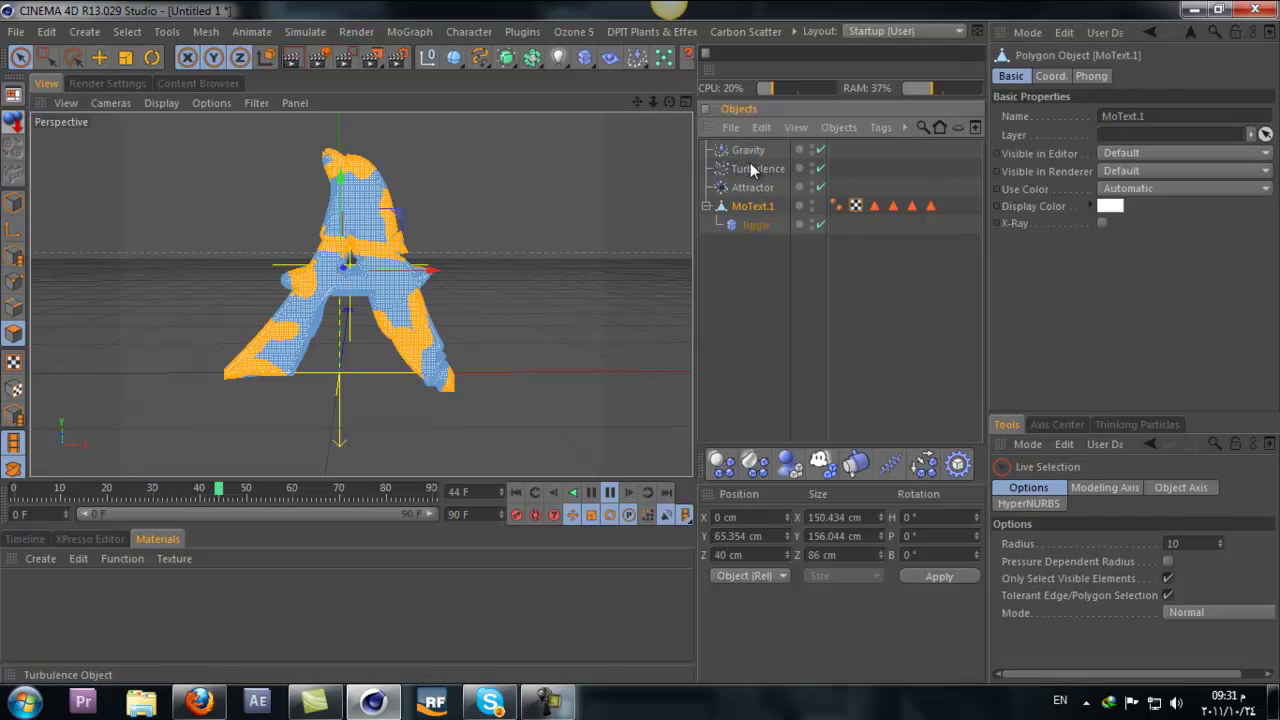
click(752, 166)
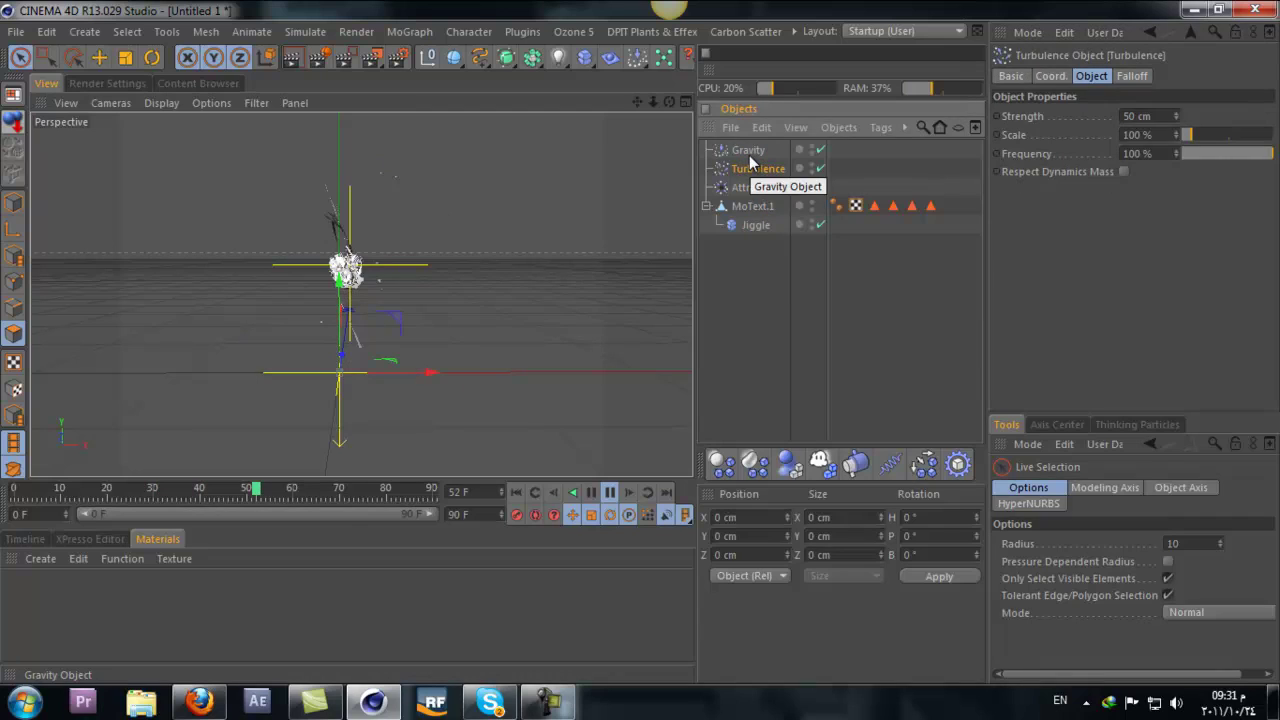
click(750, 154)
click(750, 187)
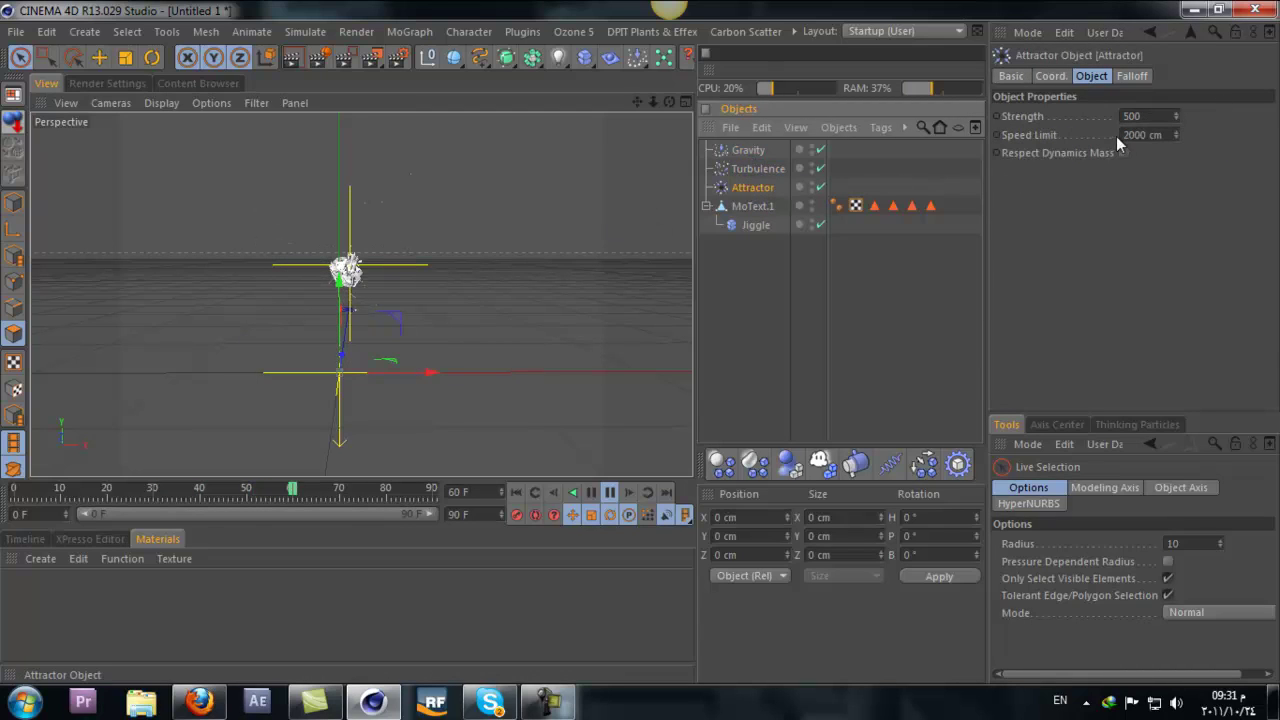
click(1165, 117)
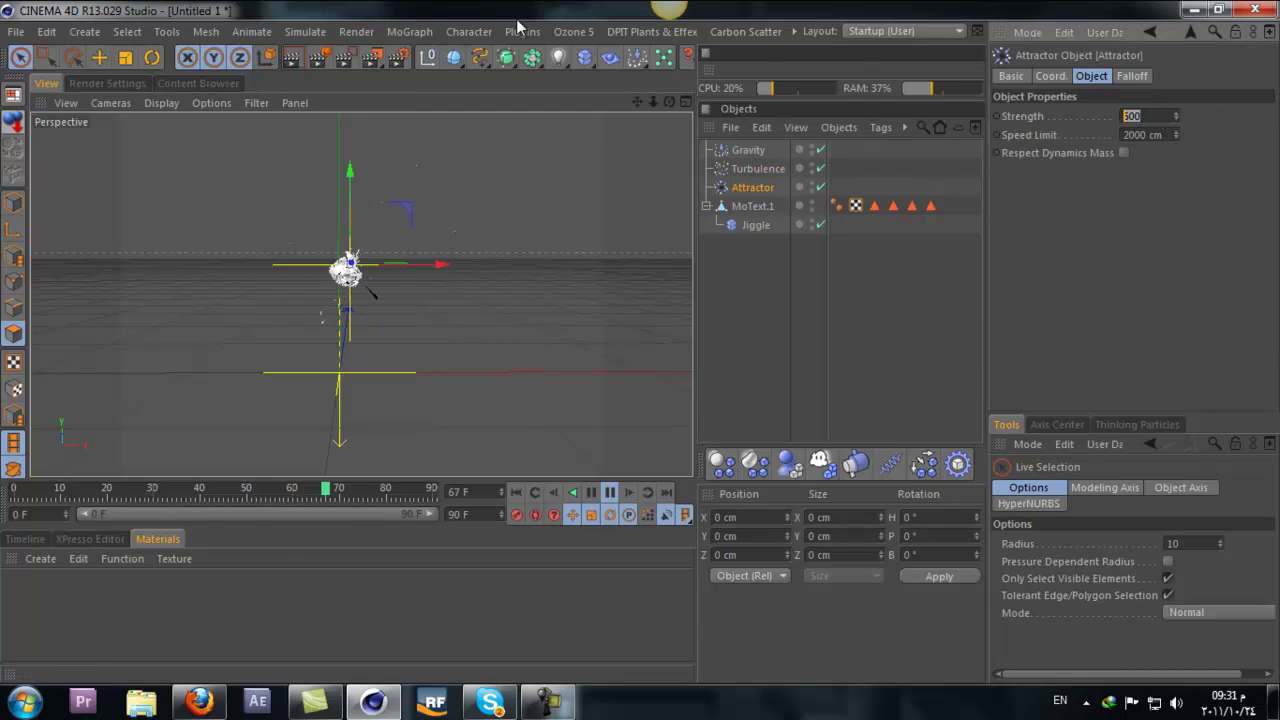
text(-500)
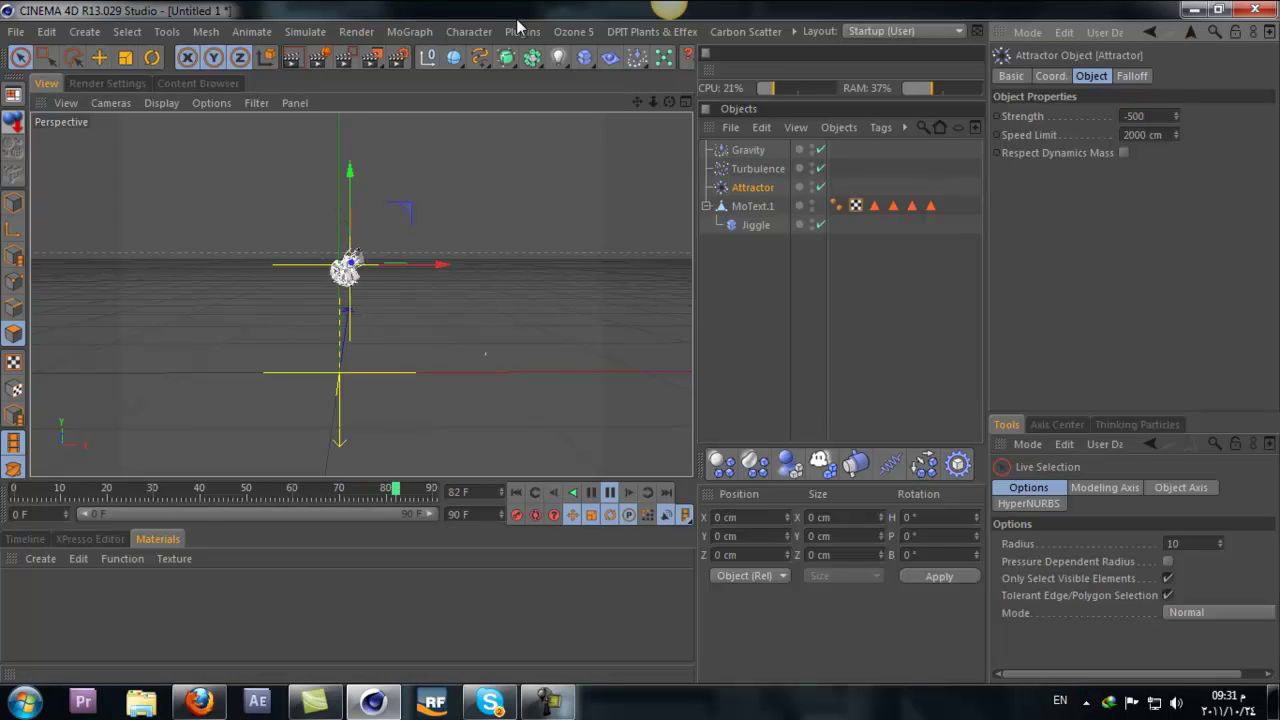
key(Return)
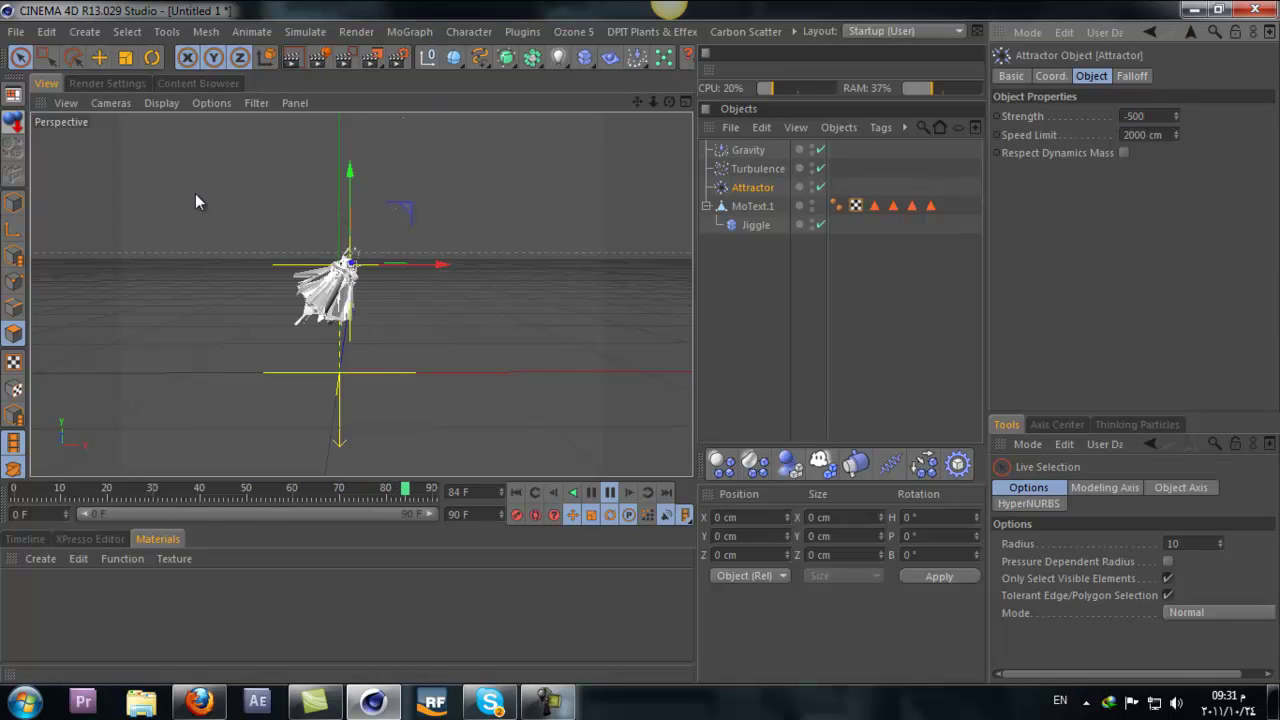
click(199, 702)
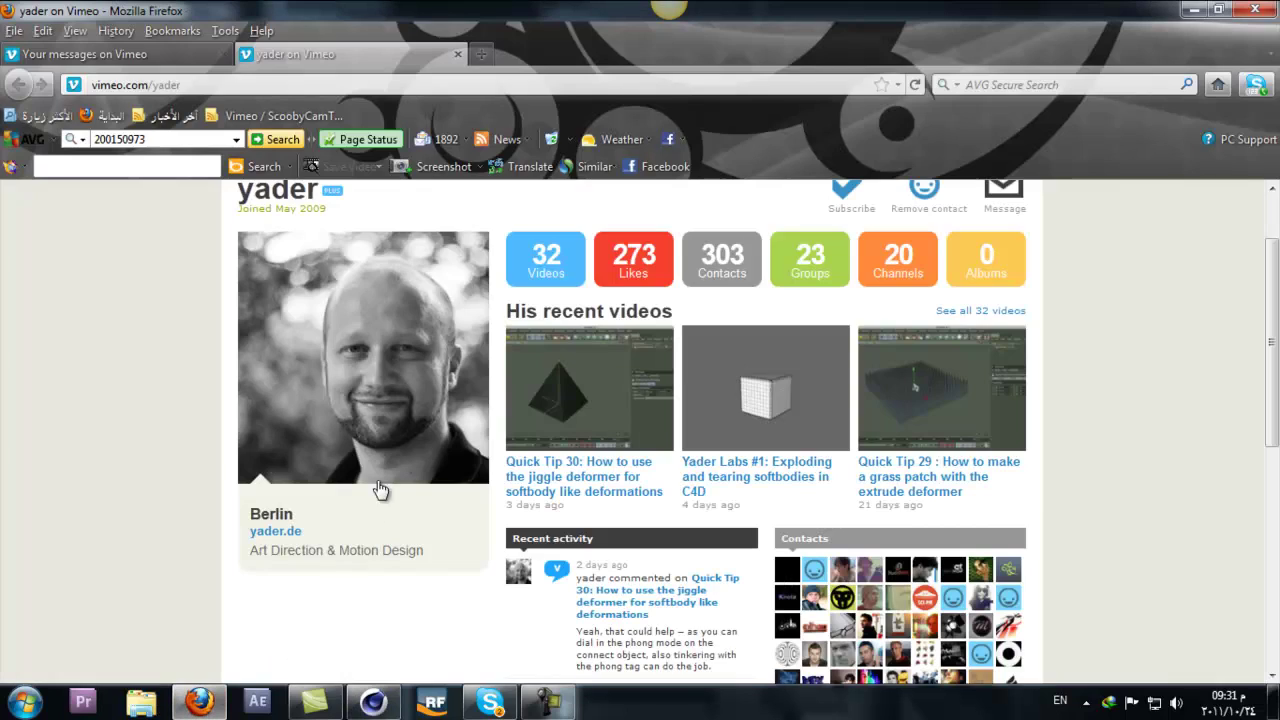
click(373, 702)
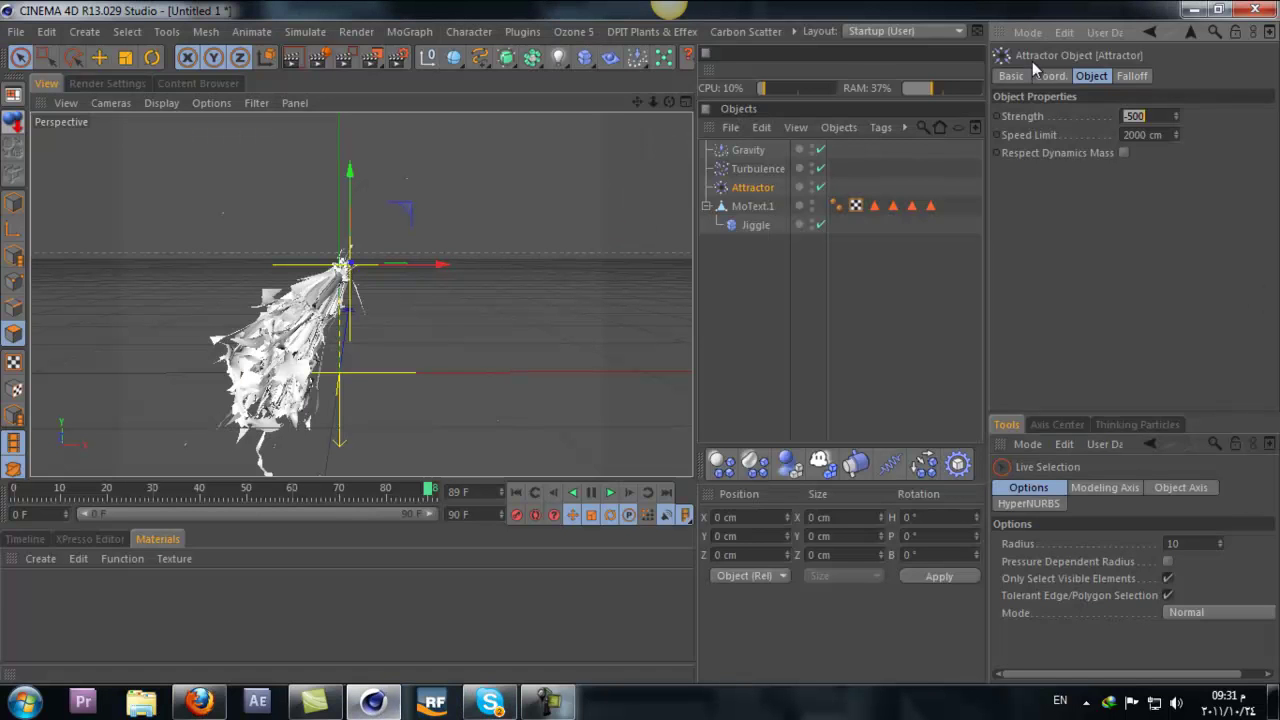
Step: Select the Jiggle deformer and tick Enable on its Cache tab
click(737, 225)
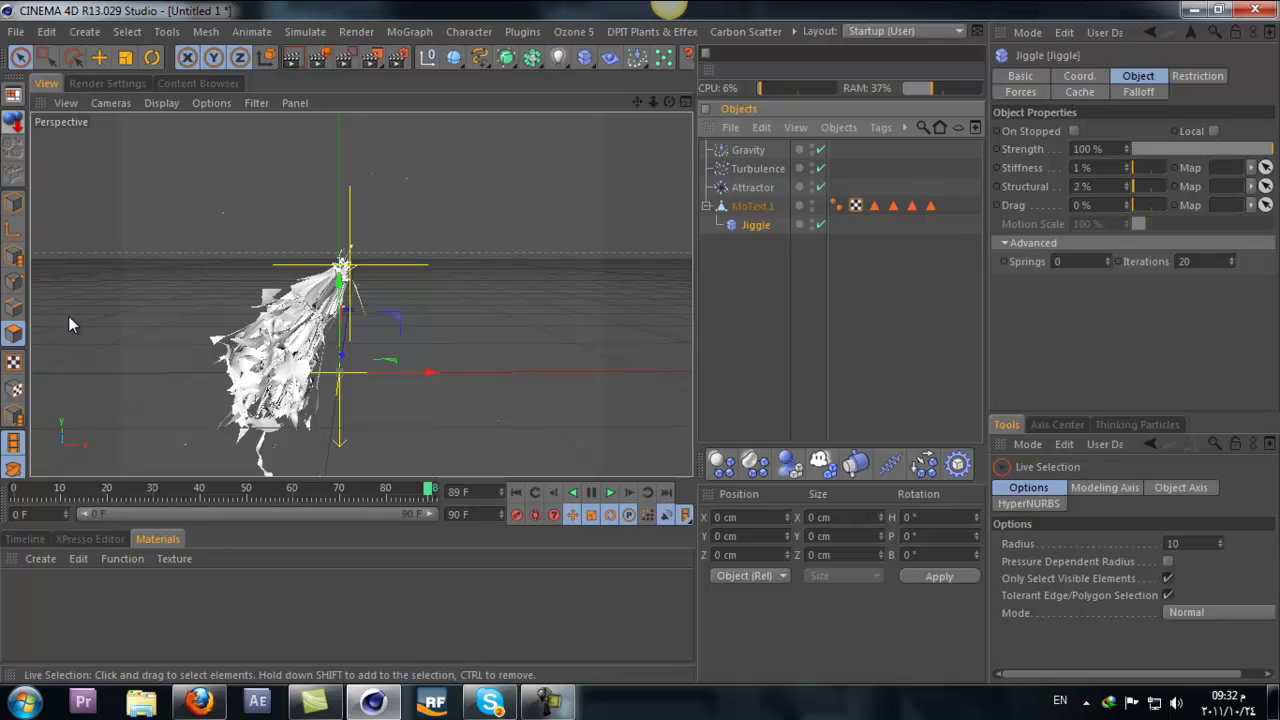
click(13, 328)
click(1065, 90)
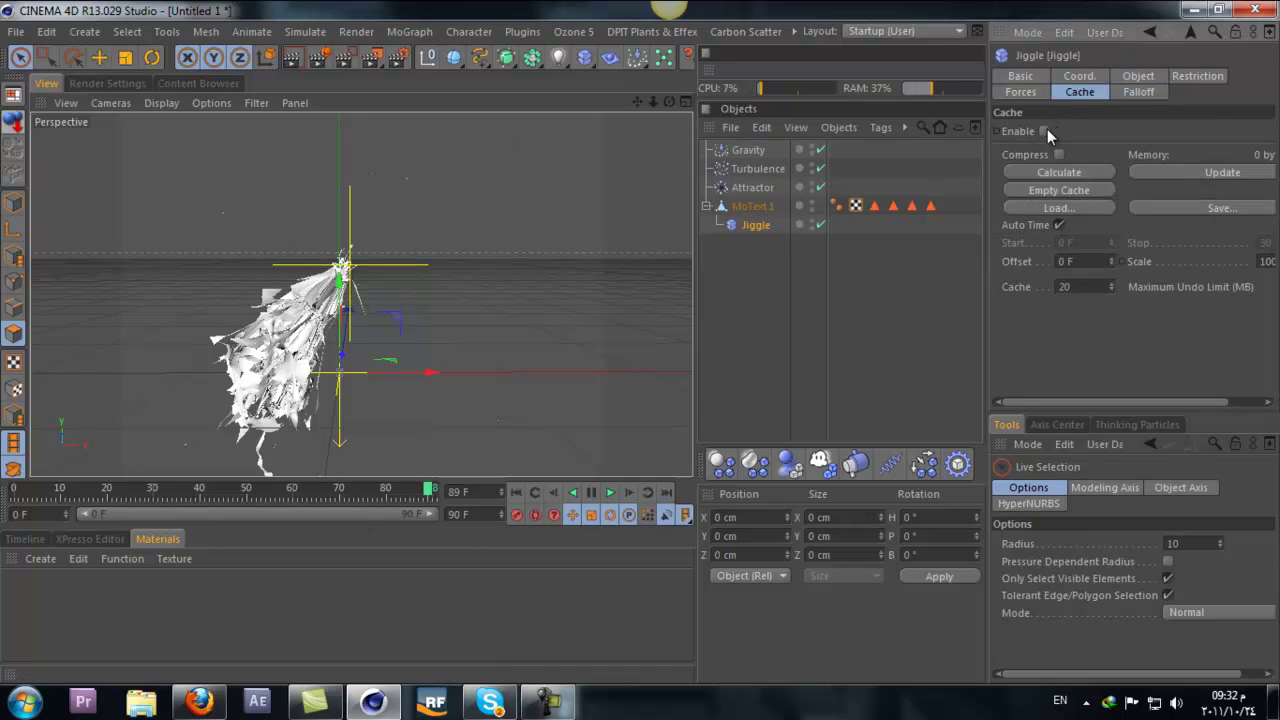
click(1044, 131)
drag(1055, 404, 1095, 404)
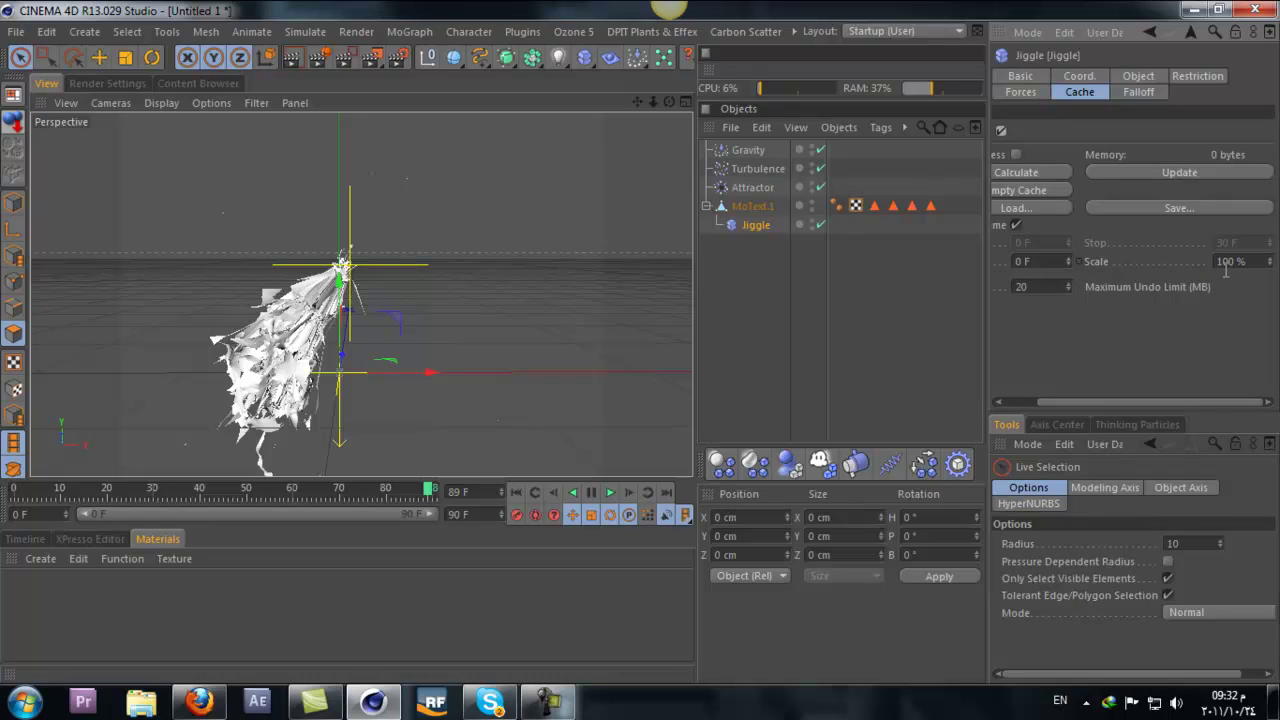
drag(1113, 403, 1041, 400)
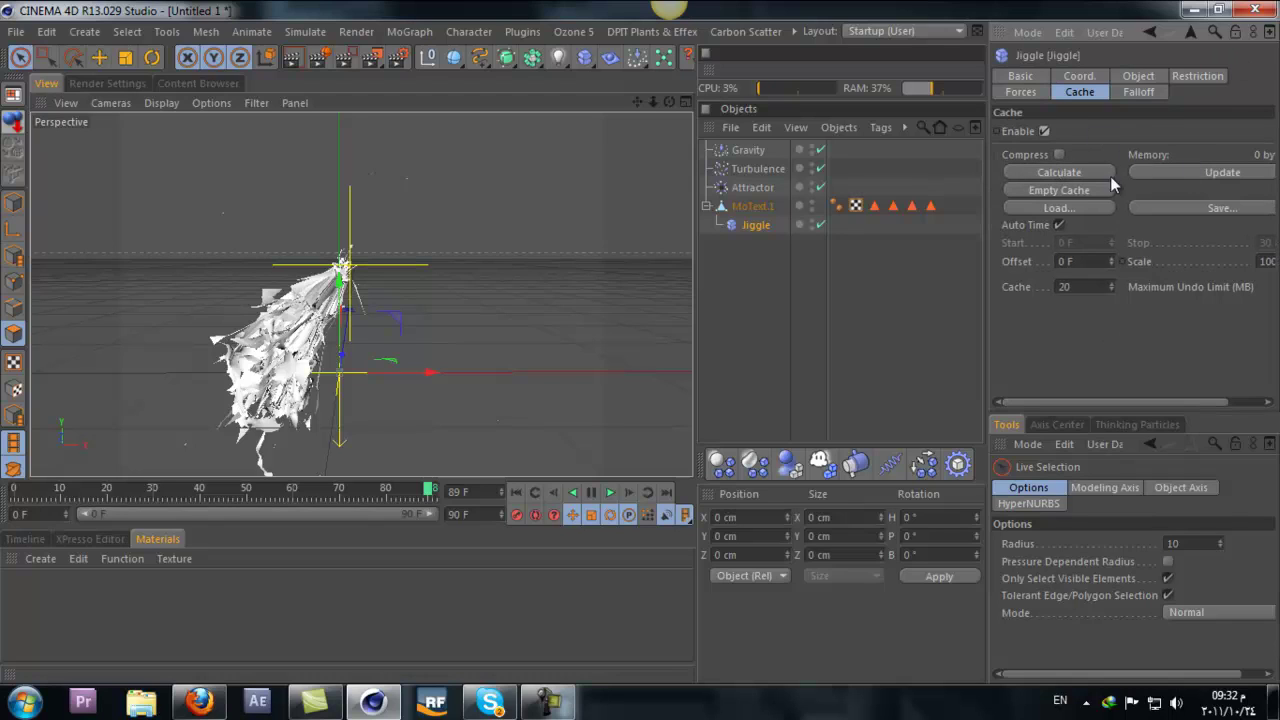
click(1082, 260)
Step: Rewind to frame 0 and play the cached simulation, pausing around frame 31
click(519, 493)
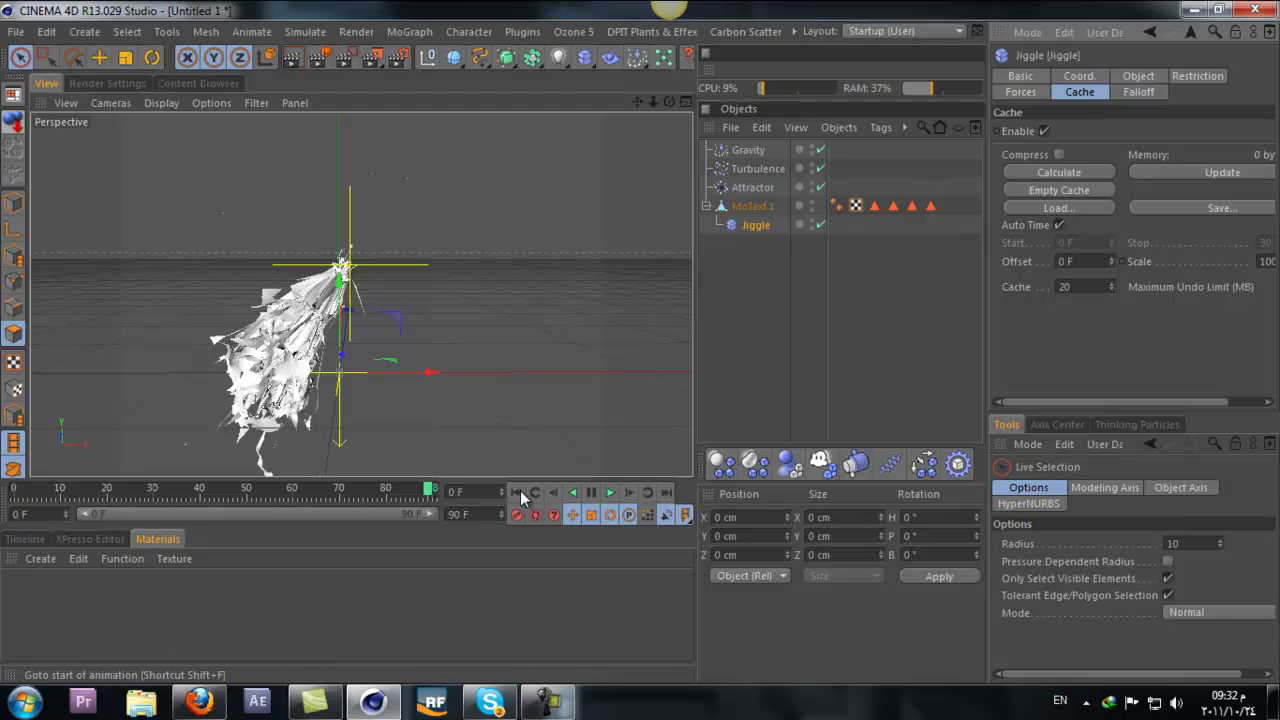
click(606, 499)
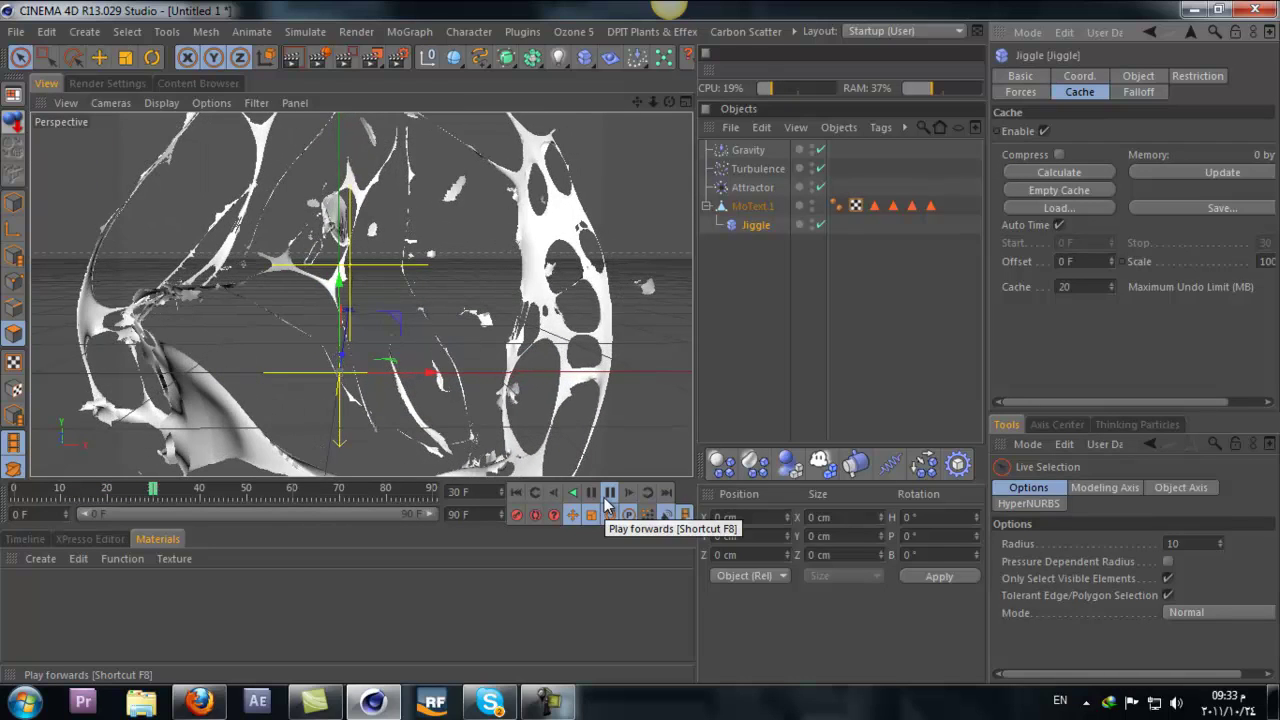
click(607, 496)
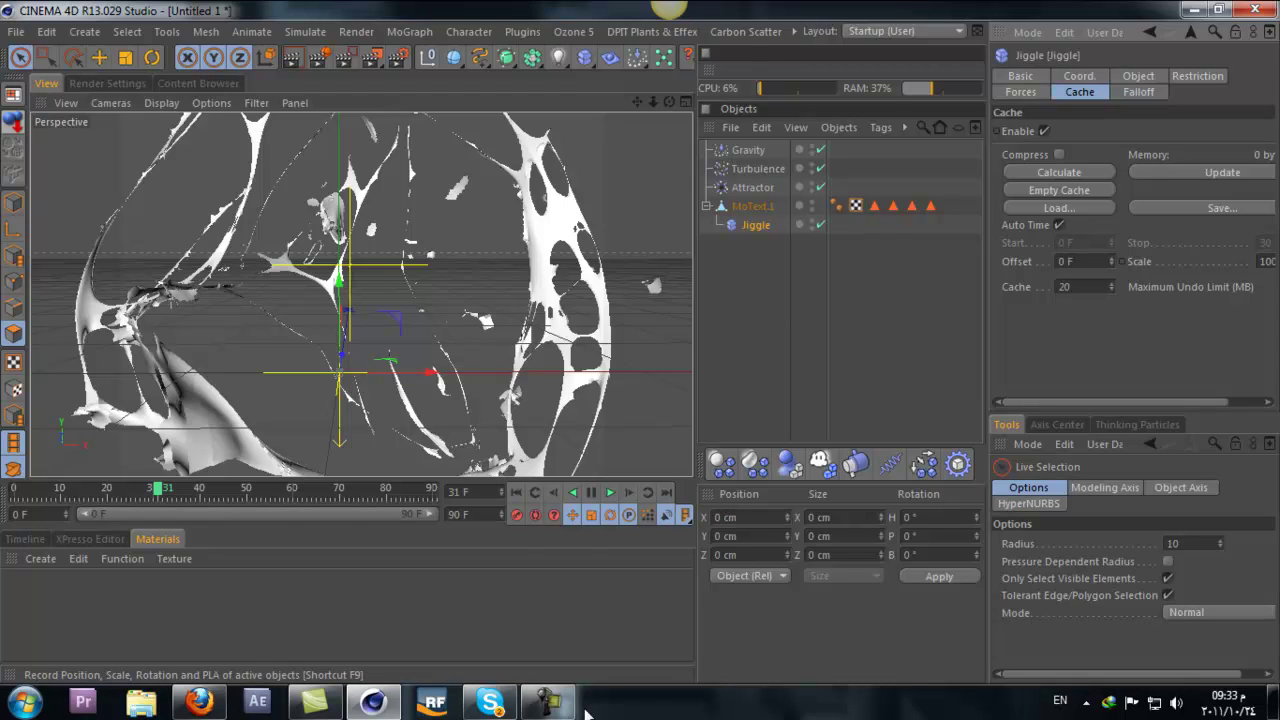
click(548, 703)
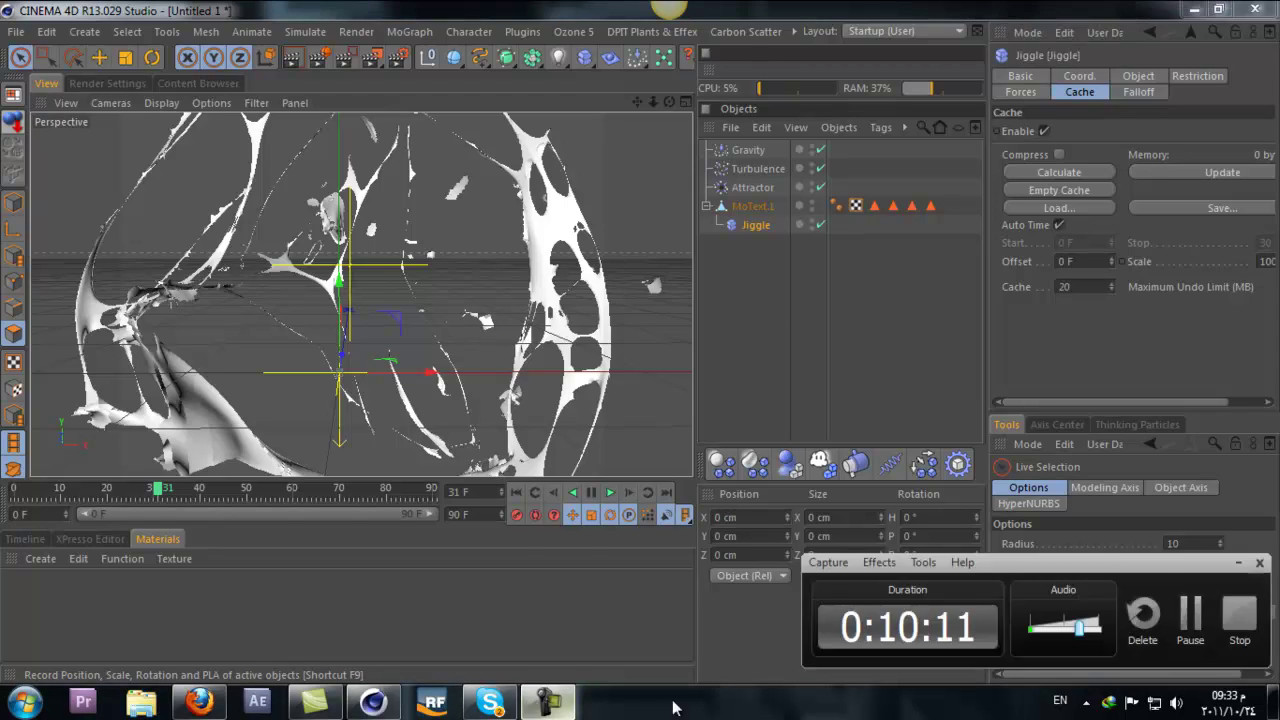